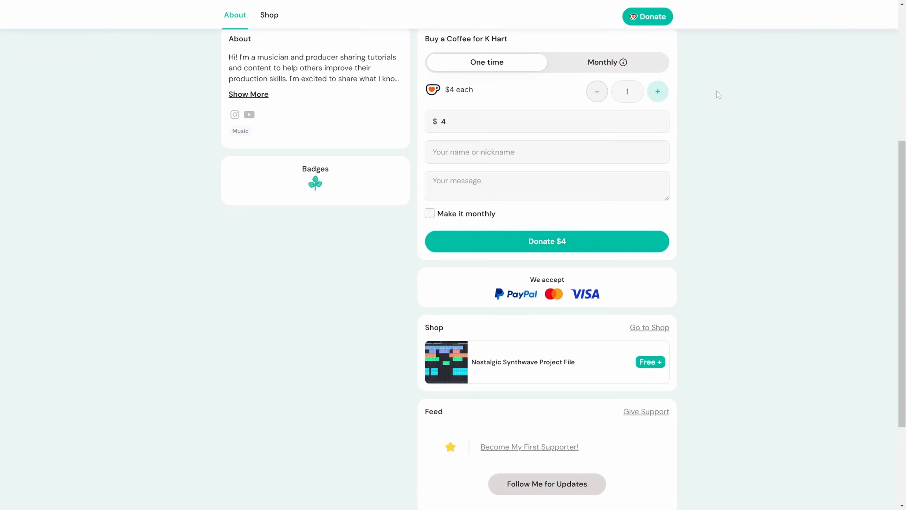
- Look over the creator's Ko-fi page and open the Nostalgic Synthwave Project File from its shop
{"action": "scroll", "coordinate": [716, 91], "scroll_direction": "down", "scroll_amount": 1}
{"action": "scroll", "coordinate": [716, 91], "scroll_direction": "up", "scroll_amount": 3}
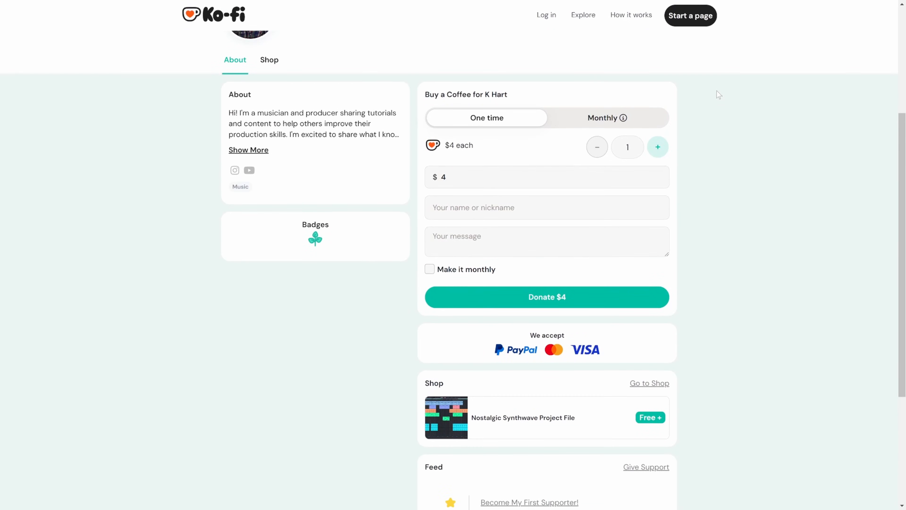
{"action": "scroll", "coordinate": [716, 90], "scroll_direction": "up", "scroll_amount": 1}
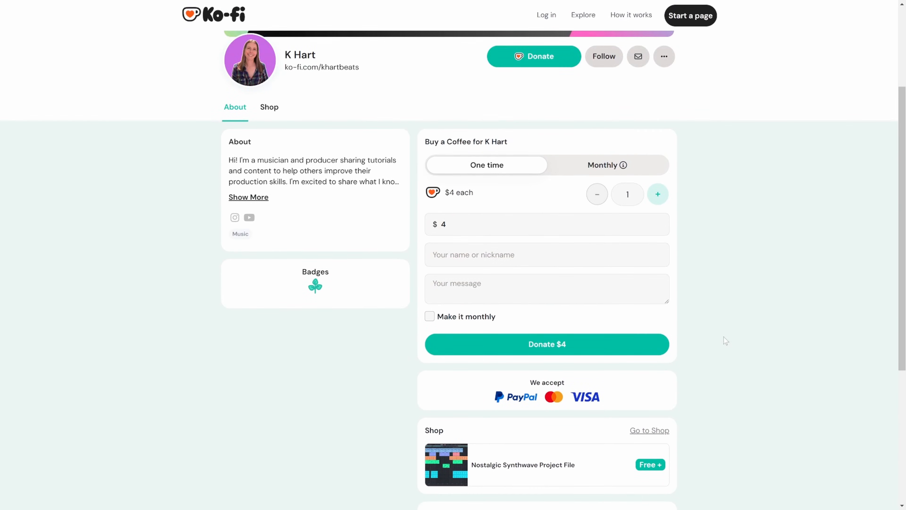
{"action": "left_click", "coordinate": [497, 470]}
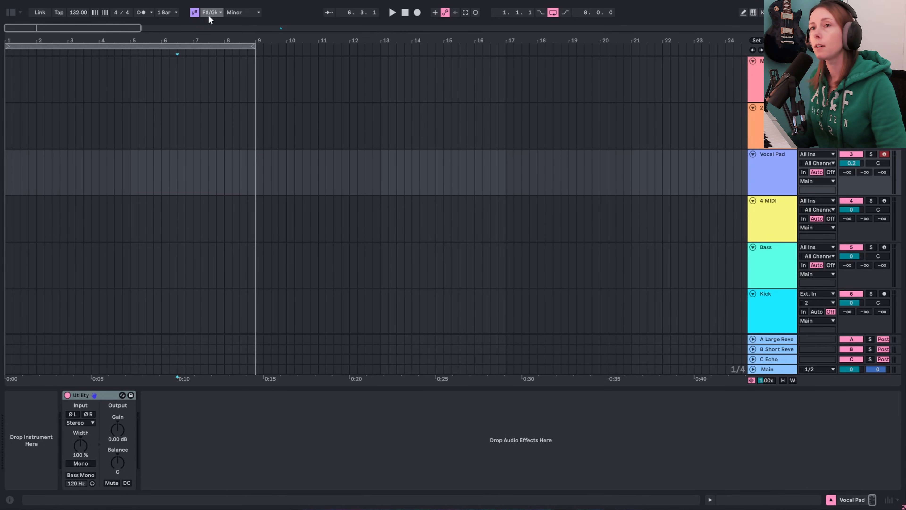
- Reset the Vocal Pad track volume to 0 and load Shimmer Rack Veronica (Root B) from the Voice Box pack's Complex Vocal Racks
{"action": "double_click", "coordinate": [855, 164]}
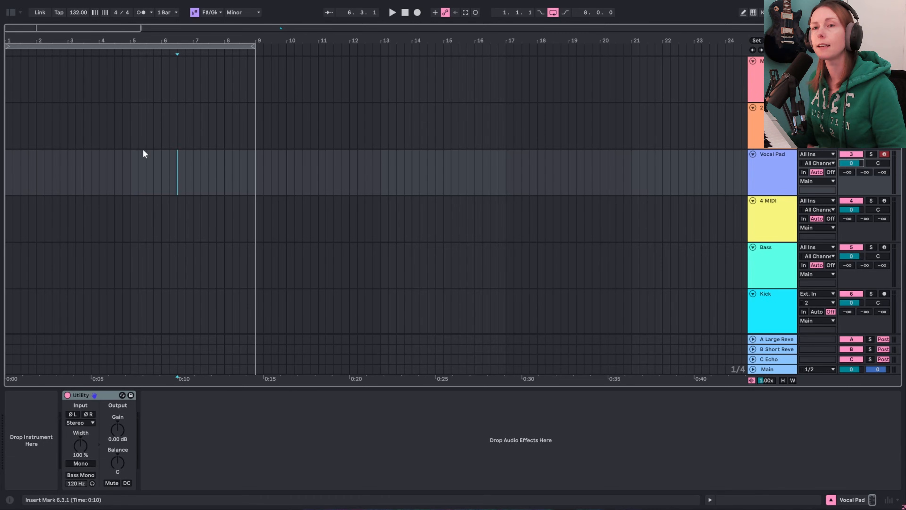
{"action": "key", "text": "ctrl+alt+b"}
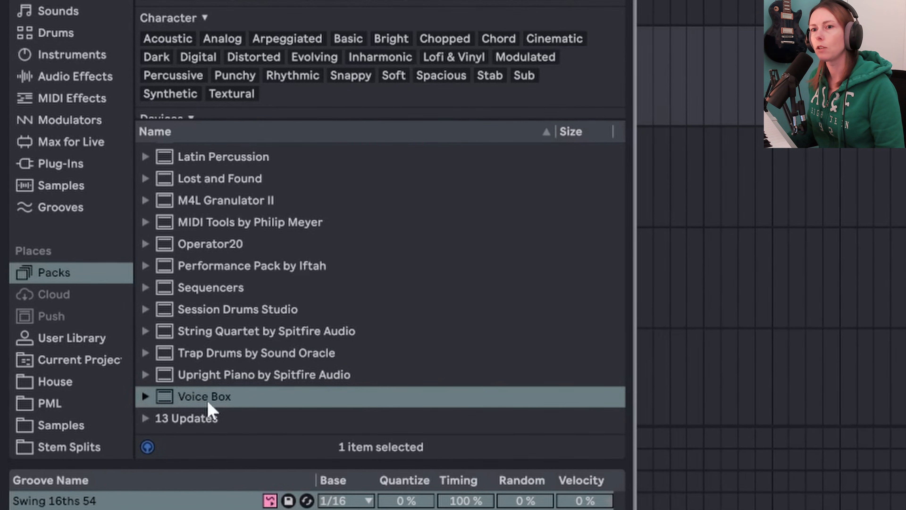
{"action": "left_click", "coordinate": [145, 396]}
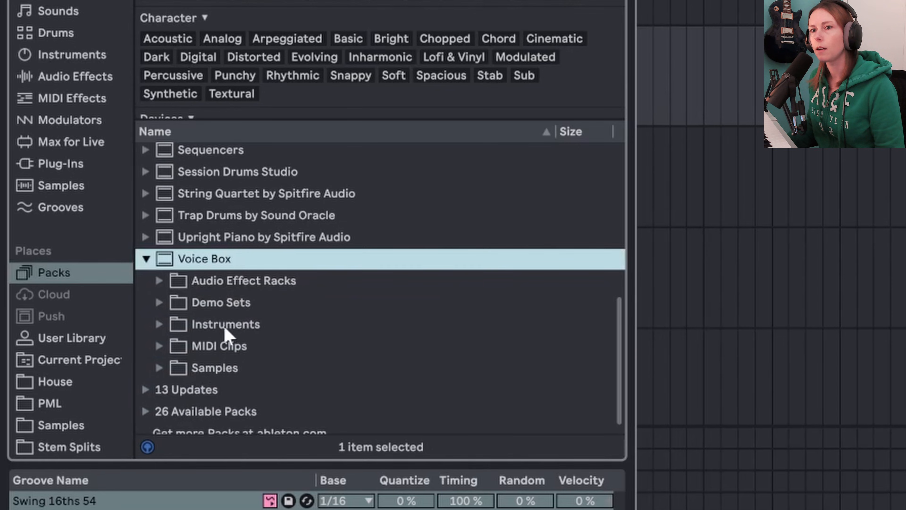
{"action": "left_click", "coordinate": [161, 325]}
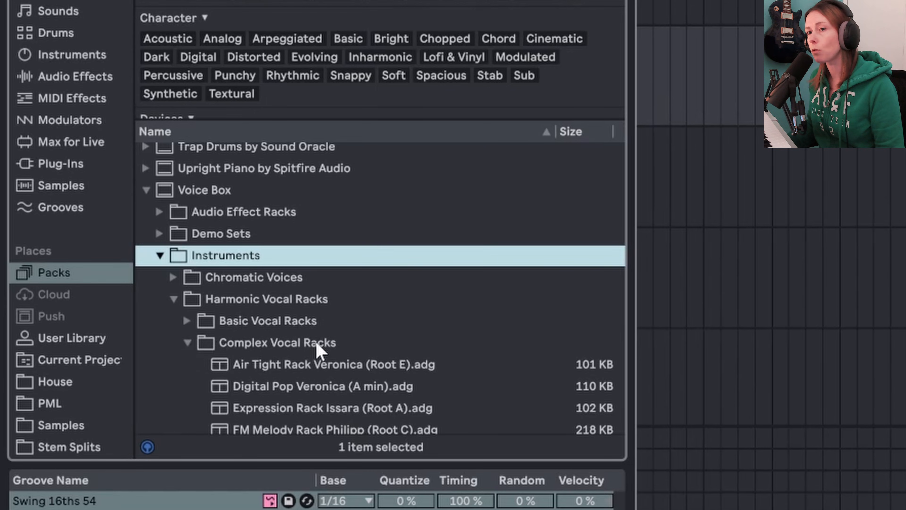
{"action": "scroll", "coordinate": [318, 350], "scroll_direction": "down", "scroll_amount": 5}
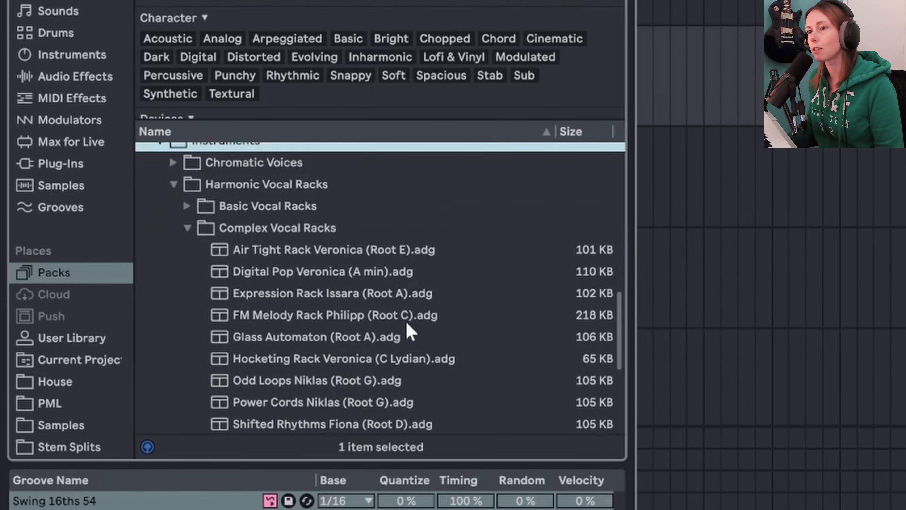
{"action": "scroll", "coordinate": [384, 327], "scroll_direction": "down", "scroll_amount": 1}
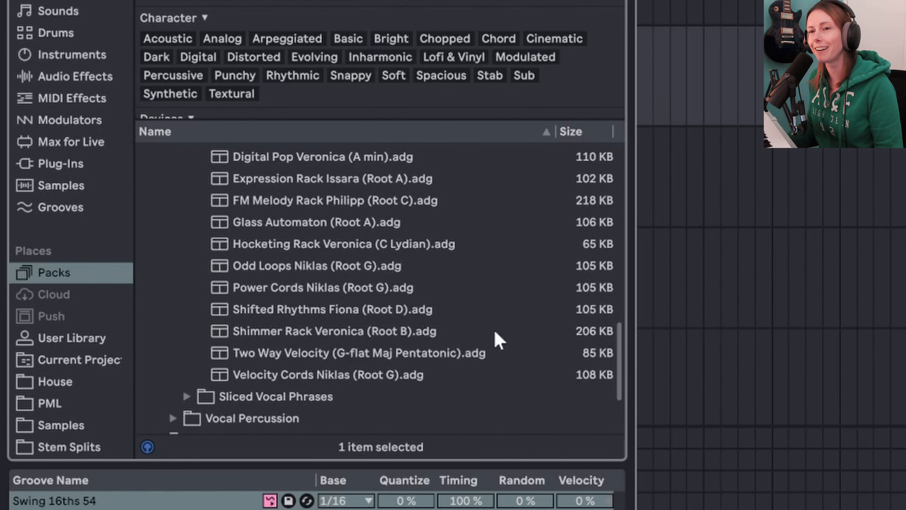
{"action": "double_click", "coordinate": [393, 336]}
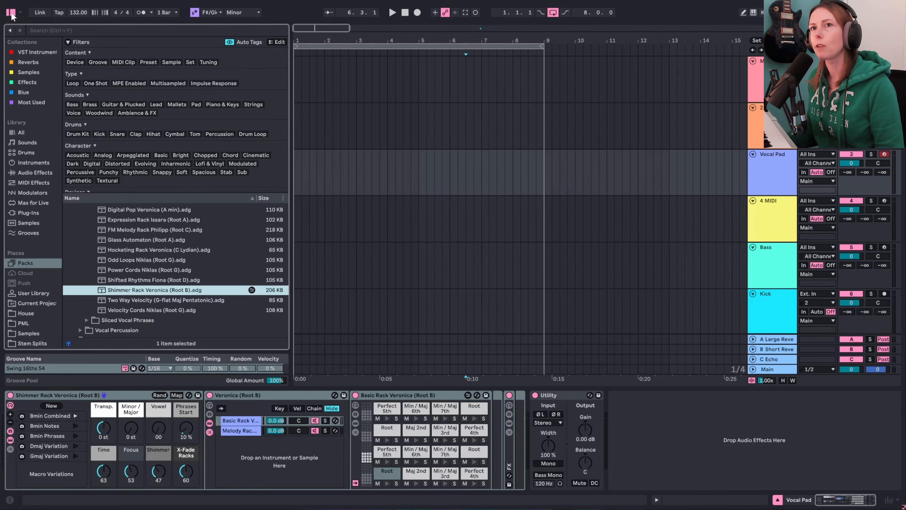
{"action": "left_click", "coordinate": [11, 13]}
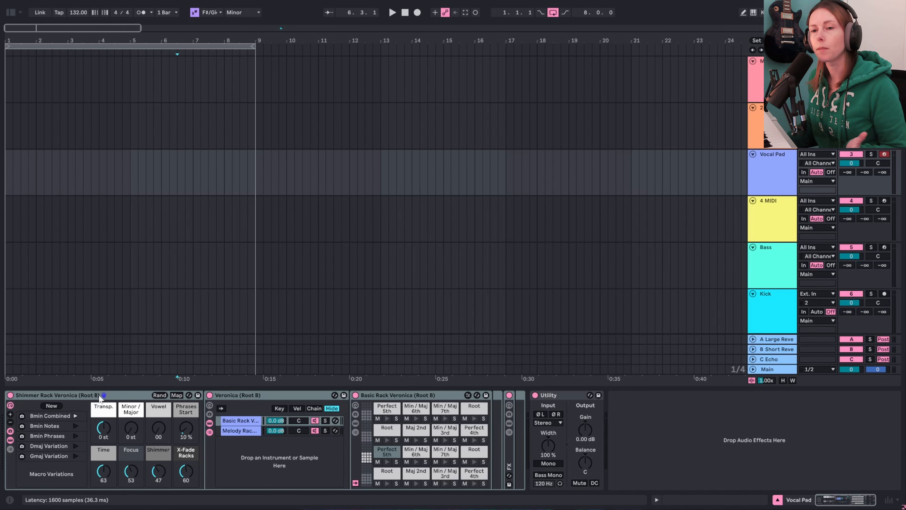
- Create an empty 8-bar MIDI clip on the Vocal Pad track from bar 1 to bar 9
{"action": "left_click", "coordinate": [82, 179]}
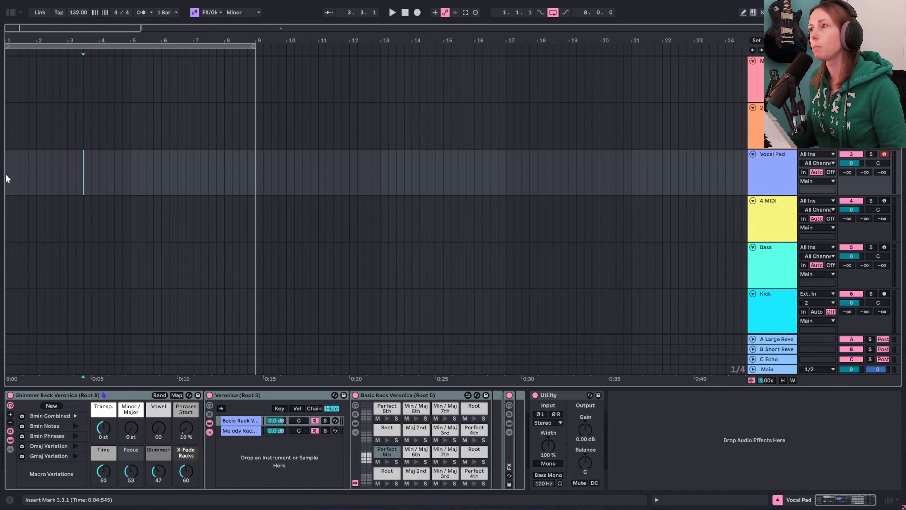
{"action": "left_click_drag", "start_coordinate": [7, 178], "coordinate": [254, 192]}
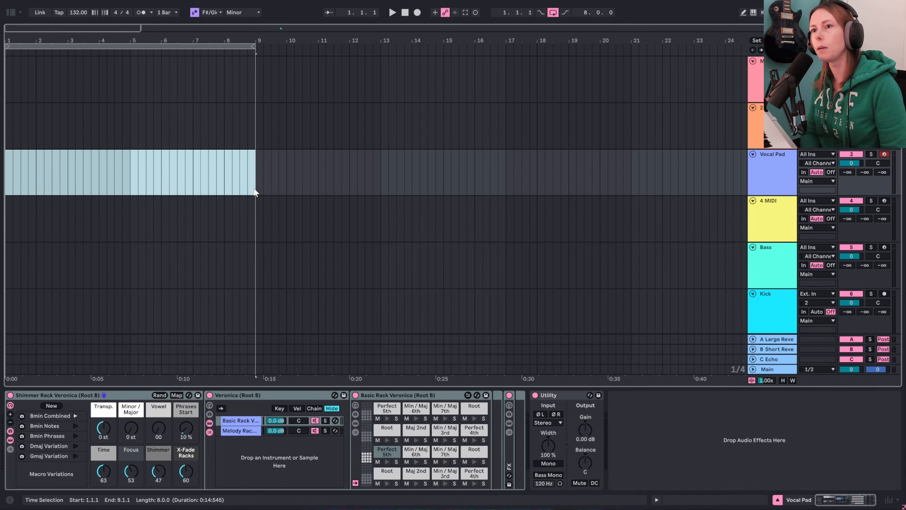
{"action": "key", "text": "ctrl+shift+m"}
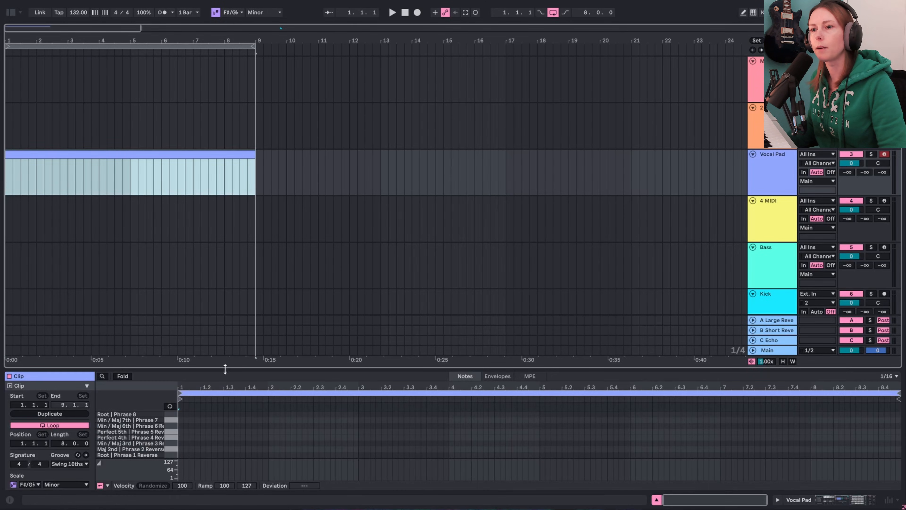
- Add a Perfect 5th | Phrase 5 note at the clip's start and extend it over all 8 bars with Legato
{"action": "left_click_drag", "start_coordinate": [225, 369], "coordinate": [235, 159]}
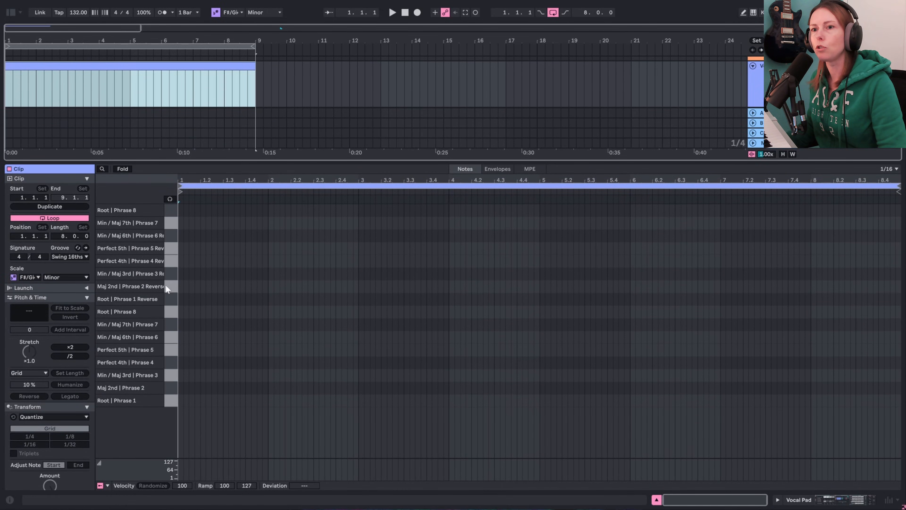
{"action": "double_click", "coordinate": [181, 349]}
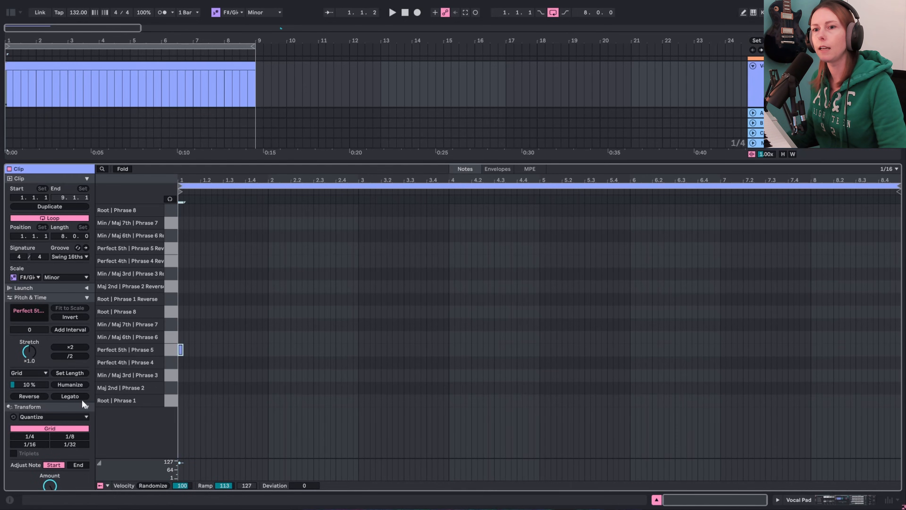
{"action": "left_click", "coordinate": [73, 396]}
- Play back the vocal pad clip, lower the Vocal Pad track volume to -2.5, and restore the full arrangement view
{"action": "key", "text": "space"}
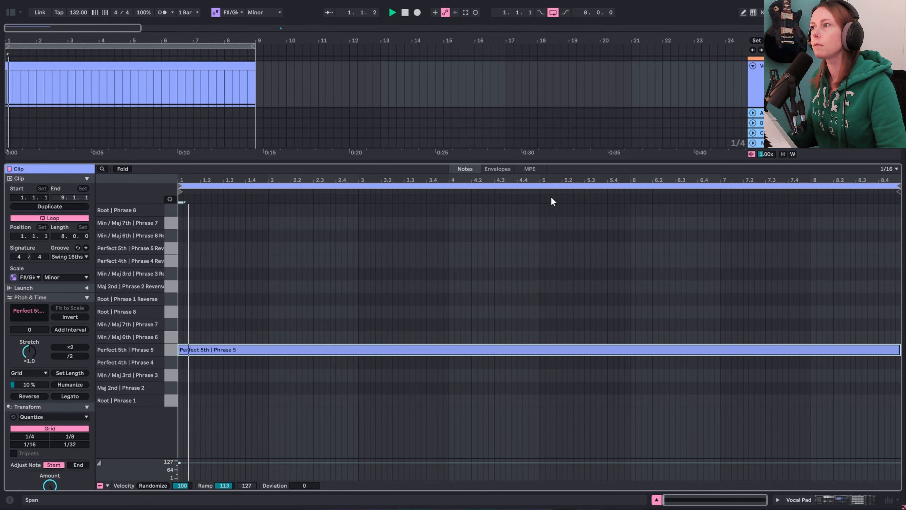
{"action": "left_click_drag", "start_coordinate": [557, 165], "coordinate": [584, 372]}
{"action": "scroll", "coordinate": [651, 266], "scroll_direction": "up", "scroll_amount": 2}
{"action": "scroll", "coordinate": [651, 266], "scroll_direction": "up", "scroll_amount": 2}
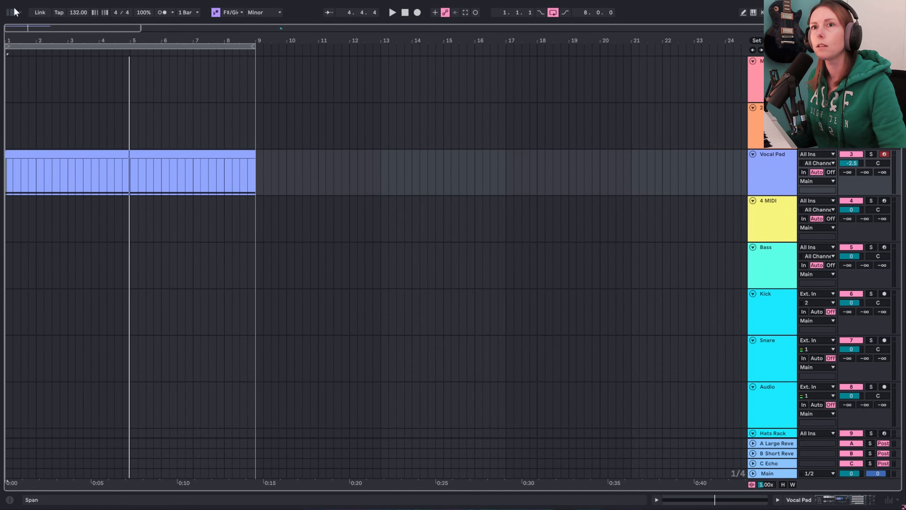
- Search the whole library for "eq" and add EQ Eight to the Vocal Pad track
{"action": "left_click", "coordinate": [13, 11]}
{"action": "left_click", "coordinate": [76, 31]}
{"action": "type", "text": "eq"}
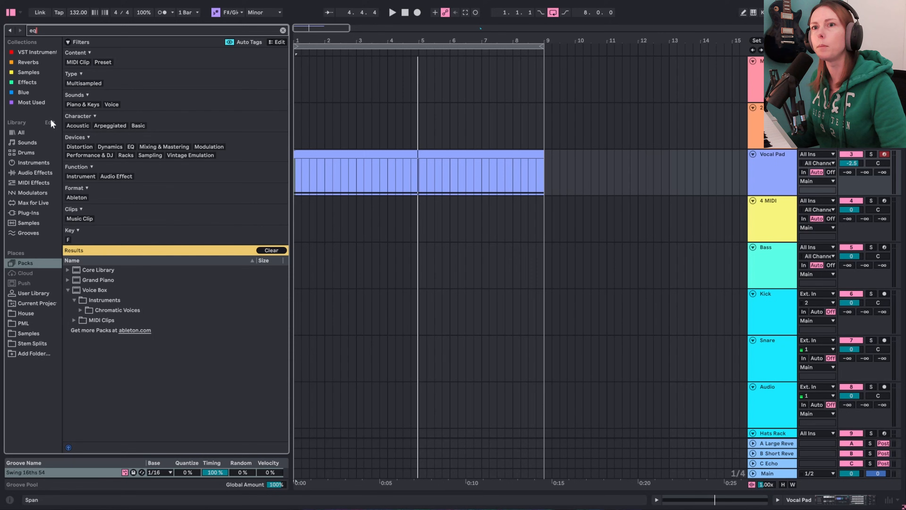
{"action": "left_click", "coordinate": [39, 134]}
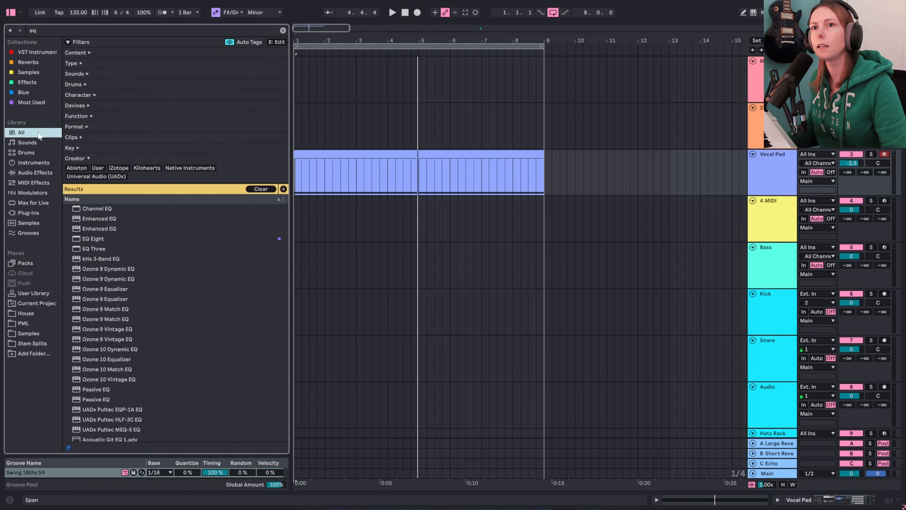
{"action": "double_click", "coordinate": [101, 239]}
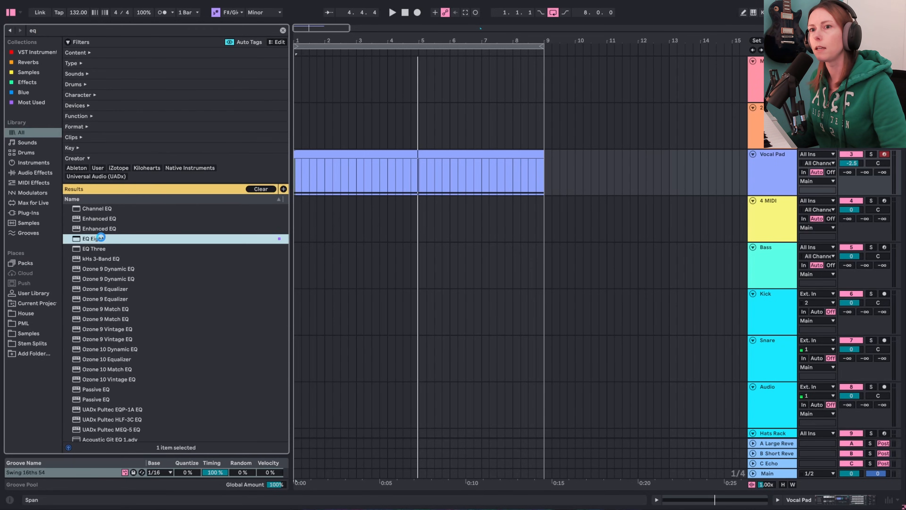
- Search the library for "rever" and add Hybrid Reverb after EQ Eight on the Vocal Pad track
{"action": "left_click", "coordinate": [108, 28]}
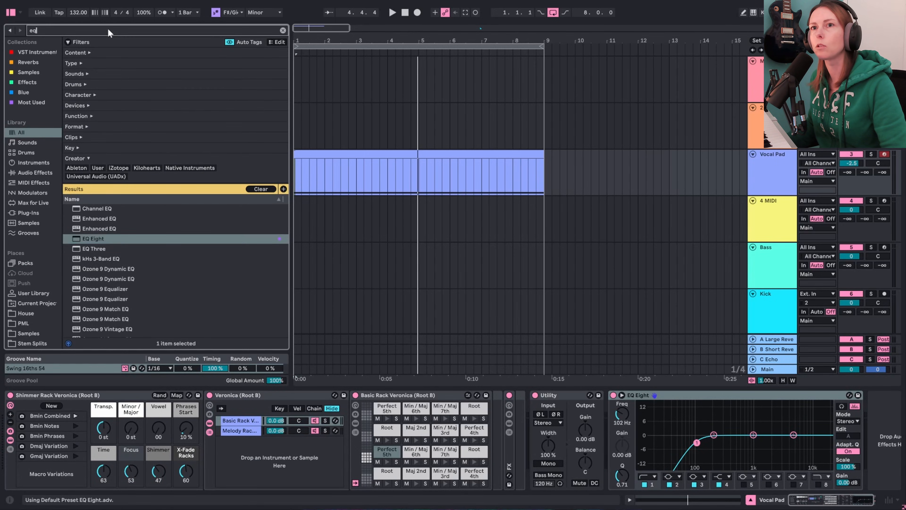
{"action": "type", "text": "rever"}
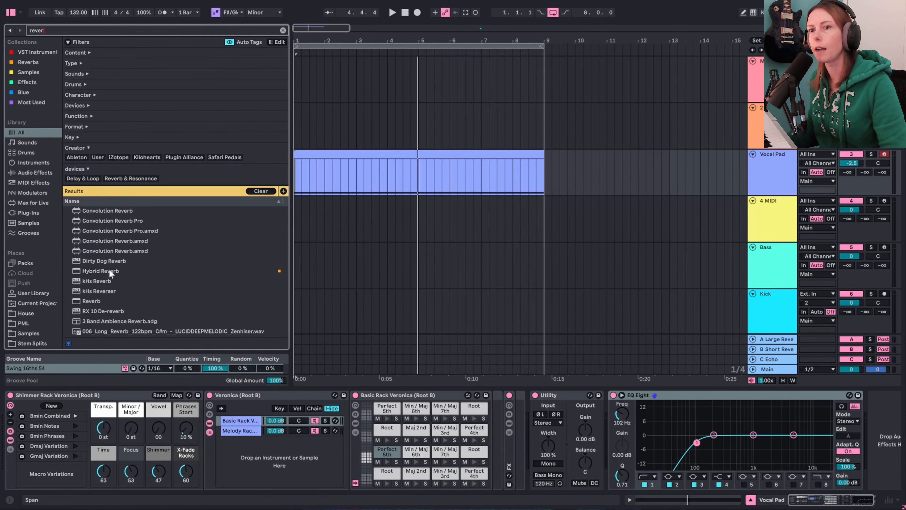
{"action": "double_click", "coordinate": [109, 269]}
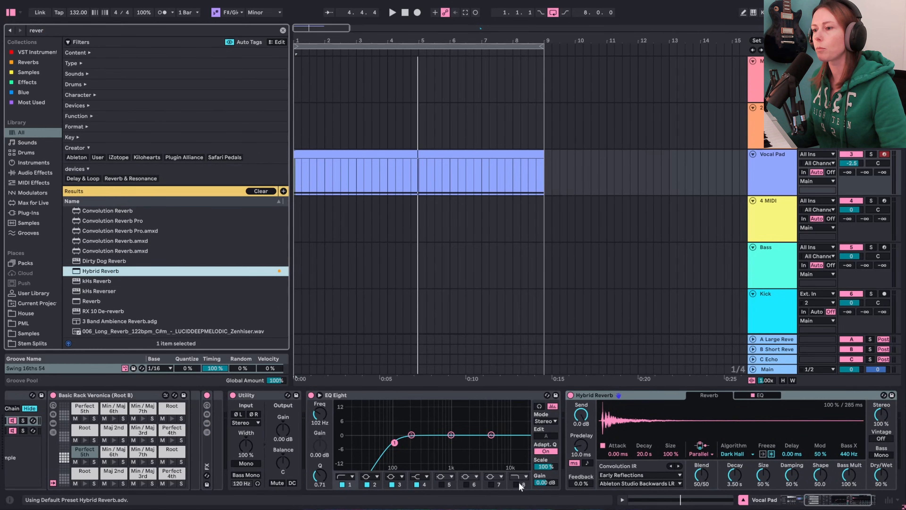
- Filter the vocal pad in EQ Eight with a band 8 high cut near 1 kHz and a band 1 low cut at 235 Hz
{"action": "left_click", "coordinate": [518, 484]}
{"action": "left_click_drag", "start_coordinate": [523, 444], "coordinate": [453, 445]}
{"action": "key", "text": "space"}
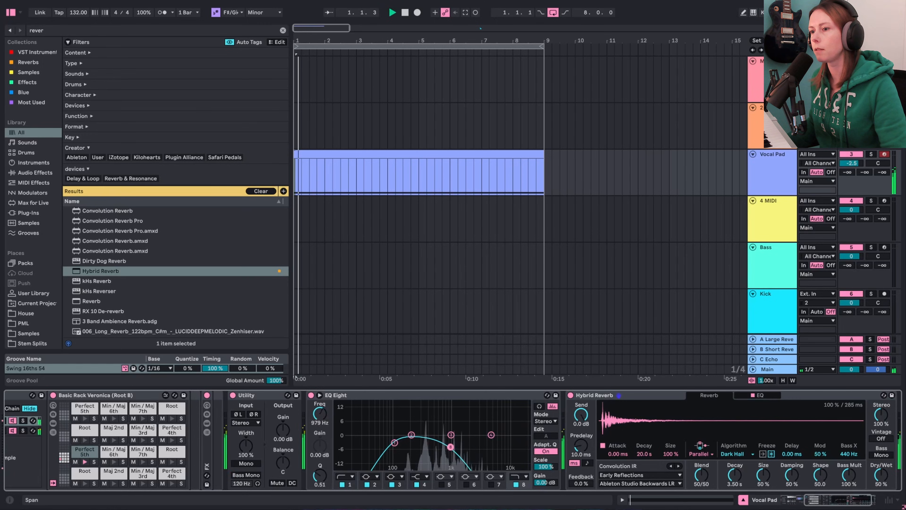
{"action": "left_click_drag", "start_coordinate": [394, 443], "coordinate": [415, 442]}
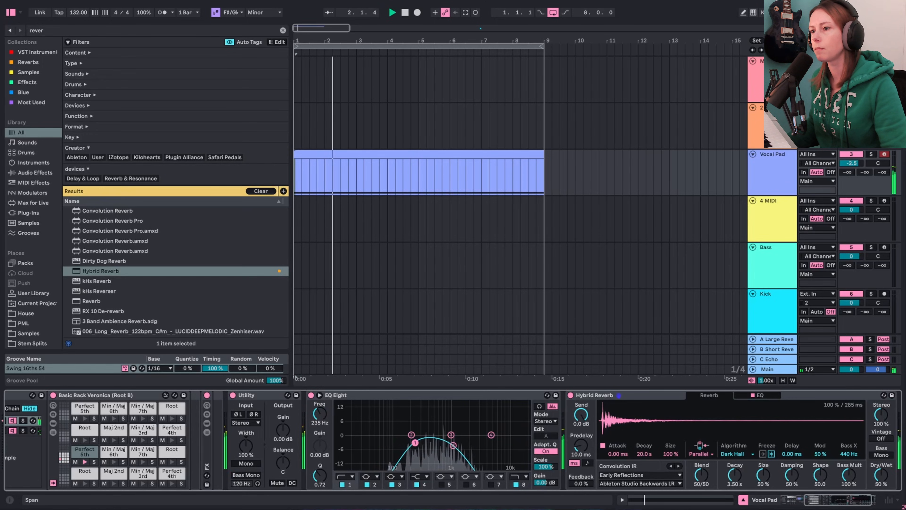
- Set Hybrid Reverb's Blend to 0/100 and its Dry/Wet to about 63%
{"action": "left_click_drag", "start_coordinate": [862, 498], "coordinate": [870, 499]}
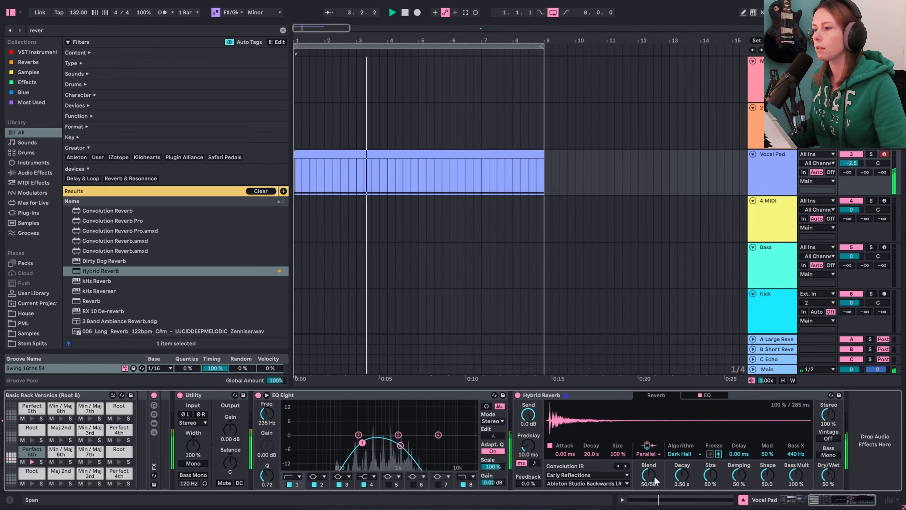
{"action": "left_click_drag", "start_coordinate": [648, 474], "coordinate": [649, 442]}
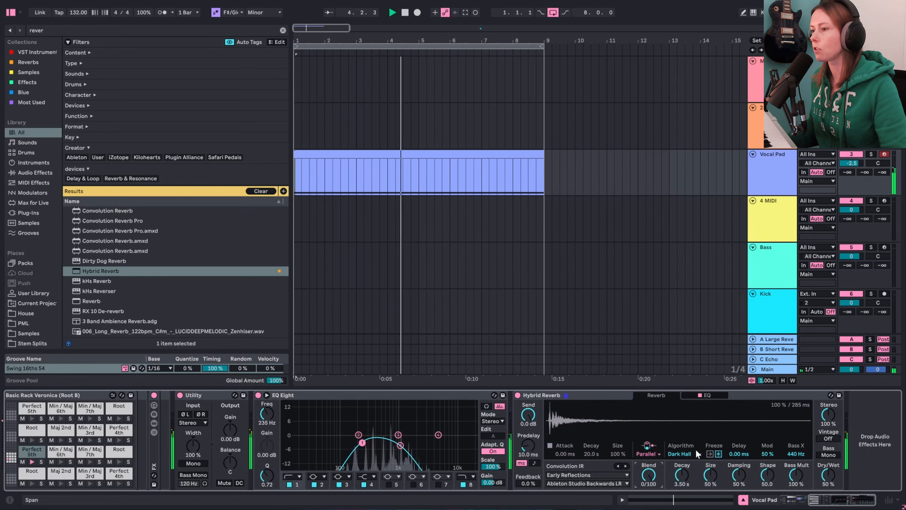
{"action": "left_click_drag", "start_coordinate": [828, 474], "coordinate": [828, 465]}
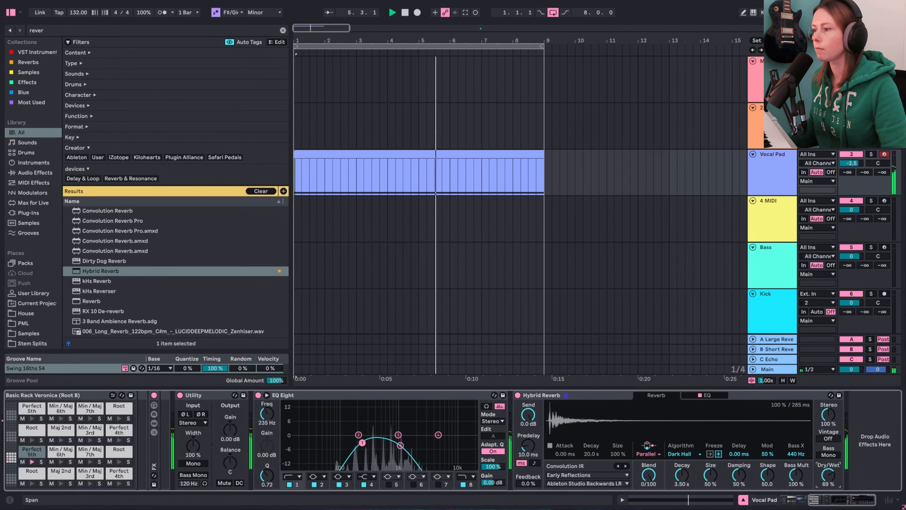
- In Hybrid Reverb's EQ, raise the low cut to 290 Hz and lower the high-frequency band
{"action": "left_click", "coordinate": [723, 398]}
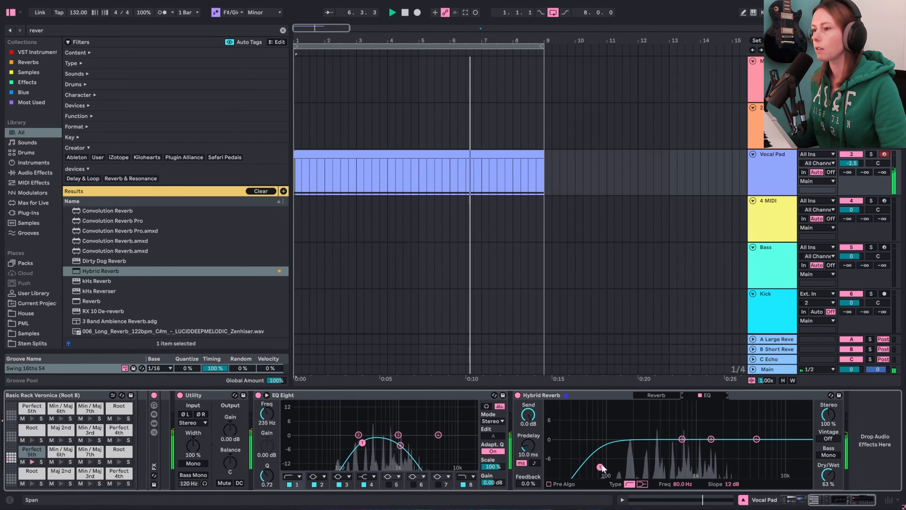
{"action": "left_click_drag", "start_coordinate": [600, 466], "coordinate": [647, 466]}
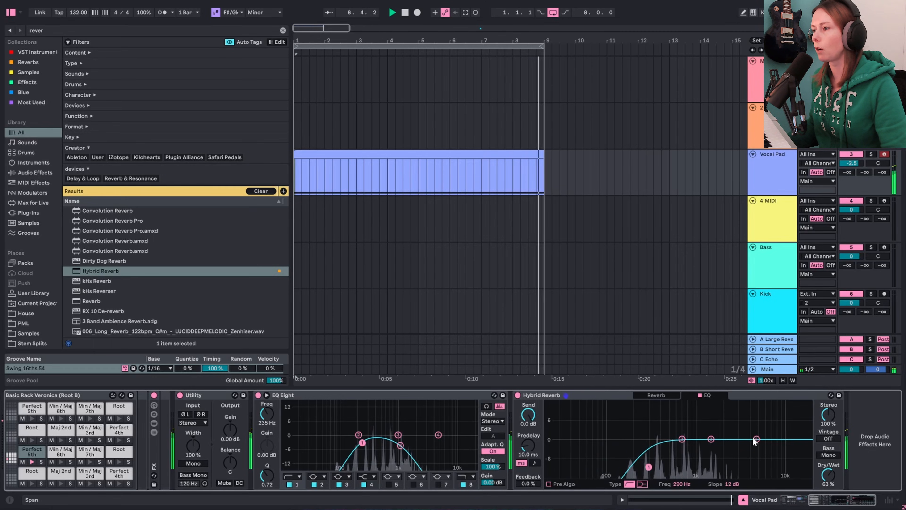
{"action": "left_click_drag", "start_coordinate": [757, 439], "coordinate": [743, 458]}
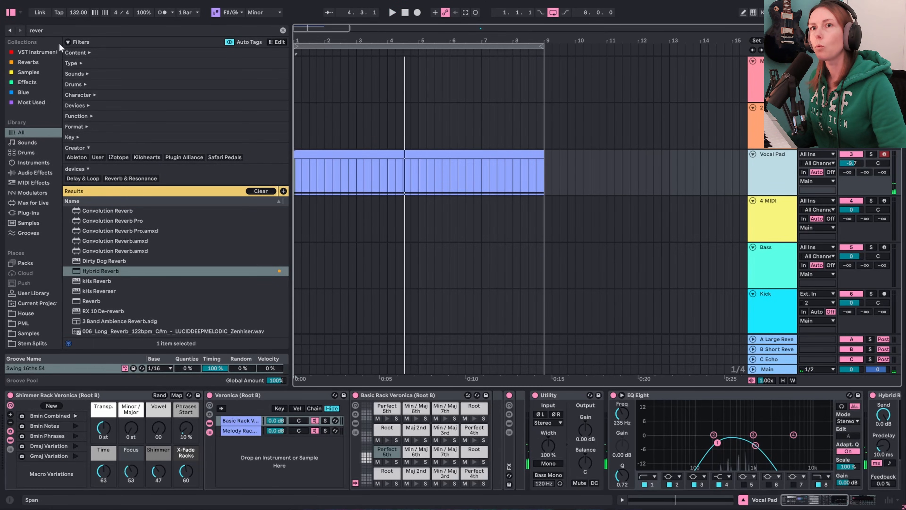
- Search the library for "delay" and add the Delay effect between EQ Eight and Hybrid Reverb on the Vocal Pad track
{"action": "left_click", "coordinate": [81, 31]}
{"action": "type", "text": "rever"}
{"action": "key", "text": "ctrl+a"}
{"action": "type", "text": "del"}
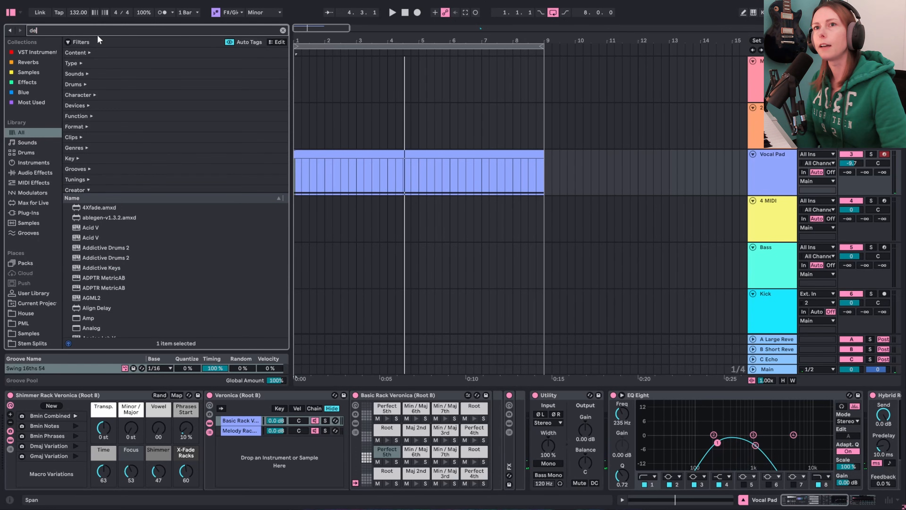
{"action": "type", "text": "ay"}
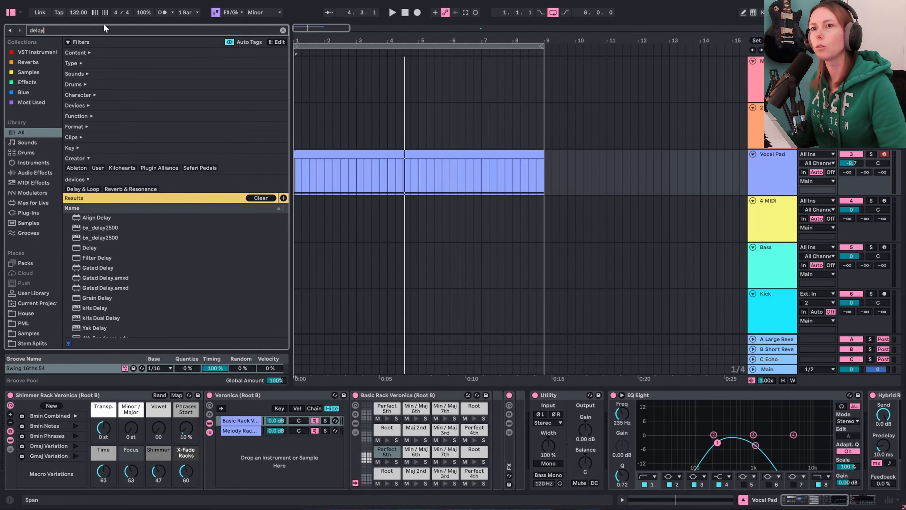
{"action": "left_click", "coordinate": [94, 248]}
{"action": "left_click_drag", "start_coordinate": [97, 248], "coordinate": [718, 354]}
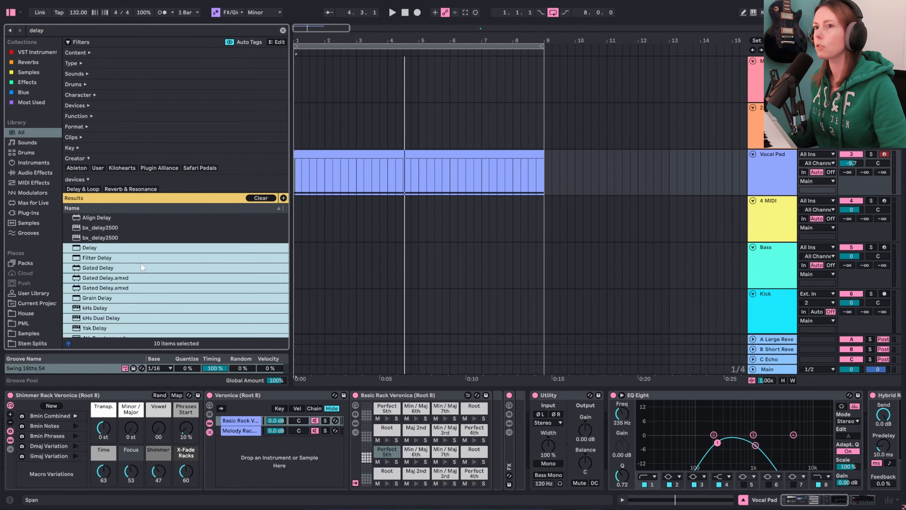
{"action": "left_click", "coordinate": [74, 275]}
{"action": "left_click", "coordinate": [95, 248]}
{"action": "left_click_drag", "start_coordinate": [402, 254], "coordinate": [836, 393]}
{"action": "left_click_drag", "start_coordinate": [830, 503], "coordinate": [853, 503]}
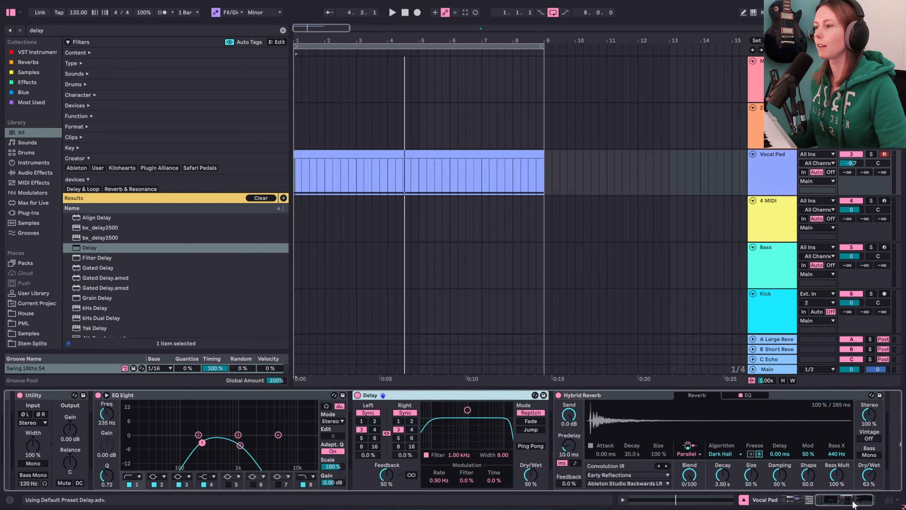
- Set the Delay's filter to about 1.32 kHz with a width of 6.09, and its Dry/Wet to 44% during playback
{"action": "left_click_drag", "start_coordinate": [465, 415], "coordinate": [472, 421]}
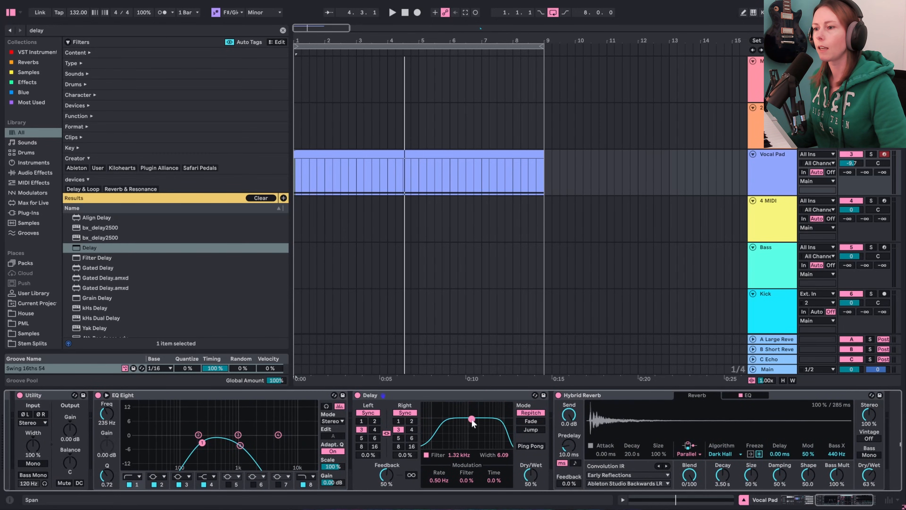
{"action": "key", "text": "space"}
{"action": "left_click_drag", "start_coordinate": [537, 480], "coordinate": [537, 485]}
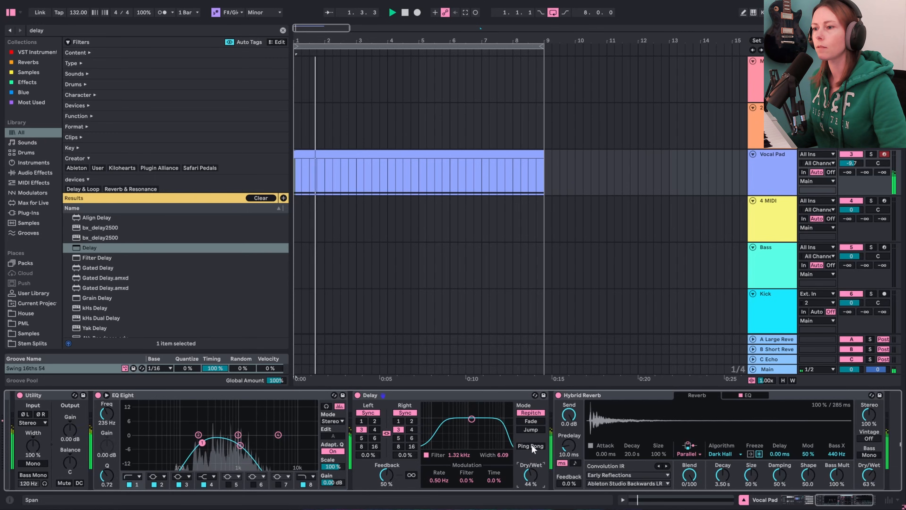
- Enable Ping Pong on the Delay and set its time to 4 sixteenths, Feedback to 44% and Dry/Wet to 46%
{"action": "left_click", "coordinate": [533, 446]}
{"action": "left_click", "coordinate": [412, 429]}
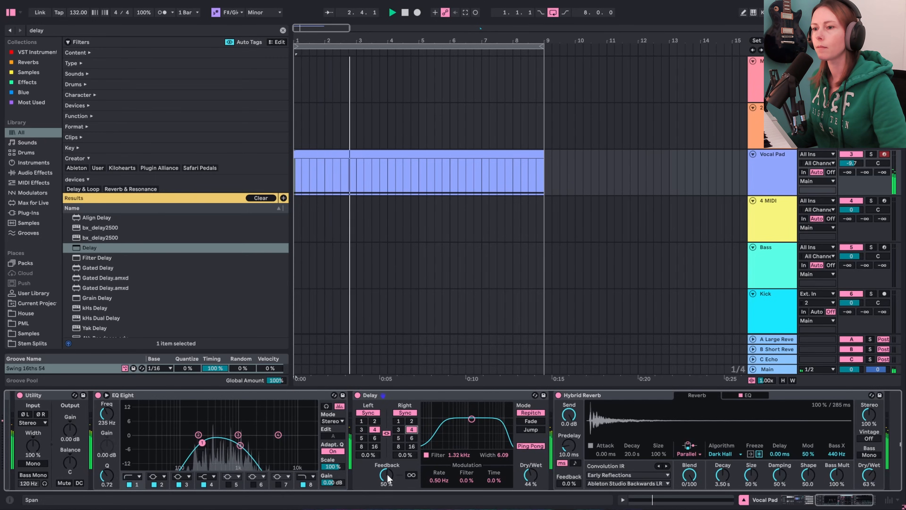
{"action": "left_click_drag", "start_coordinate": [387, 476], "coordinate": [386, 480]}
{"action": "left_click_drag", "start_coordinate": [530, 478], "coordinate": [530, 476]}
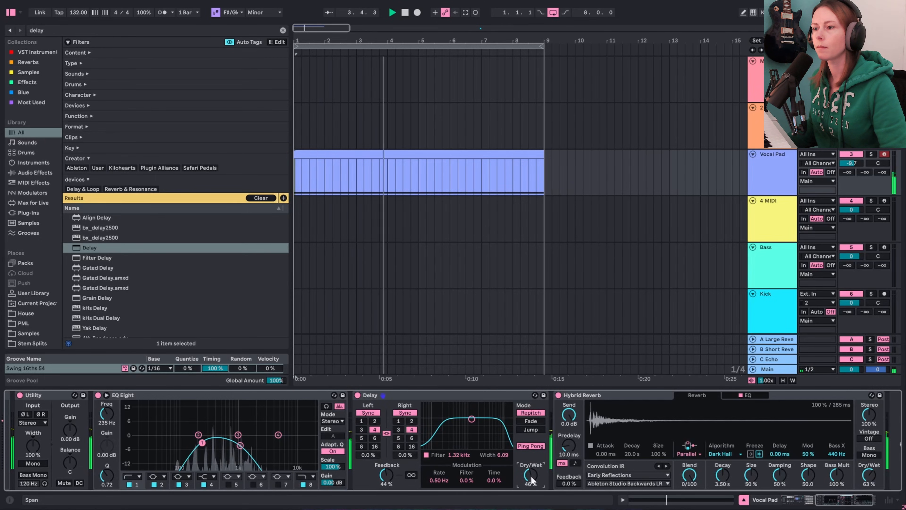
{"action": "key", "text": "space"}
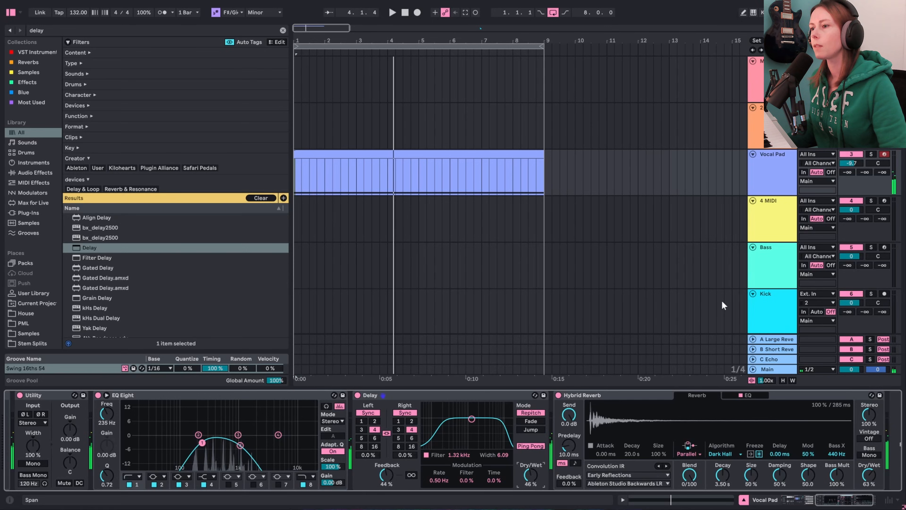
{"action": "left_click", "coordinate": [404, 13]}
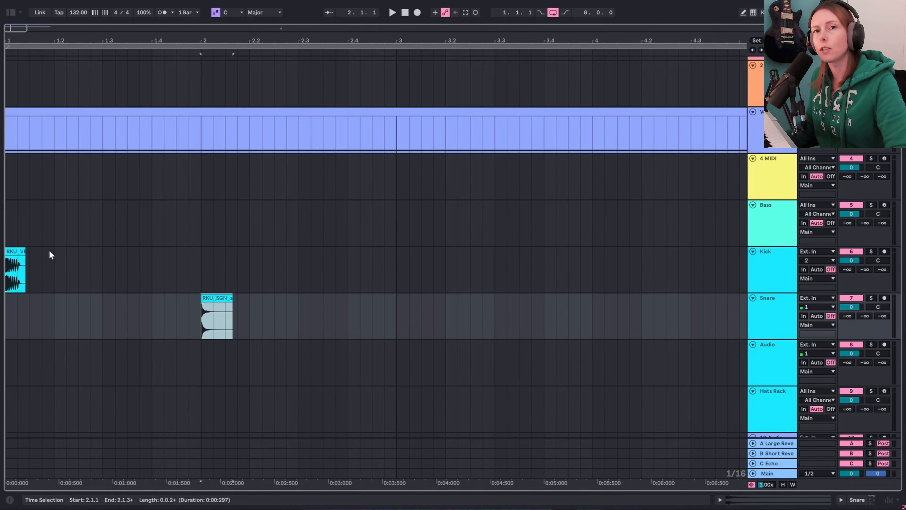
- Add a short fade-out to the end of the snare one-shot clip at bar 2
{"action": "left_click", "coordinate": [57, 254]}
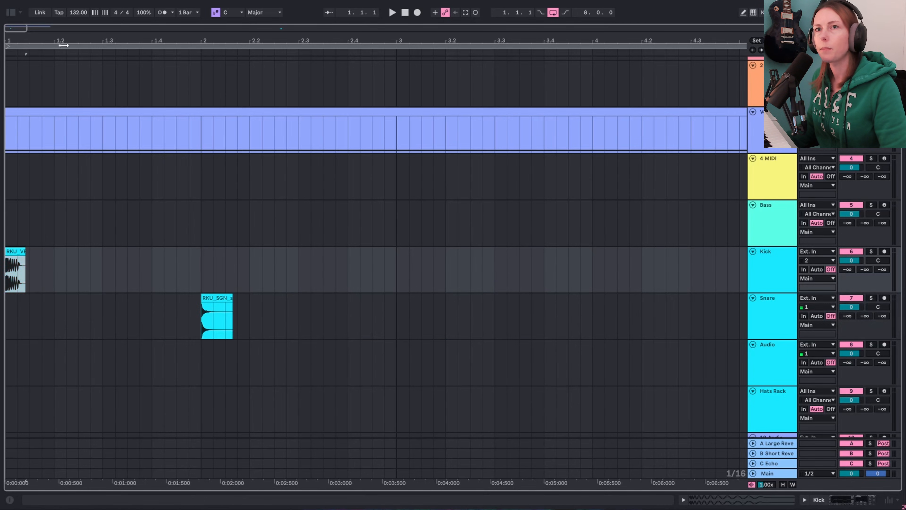
{"action": "left_click_drag", "start_coordinate": [56, 41], "coordinate": [60, 43]}
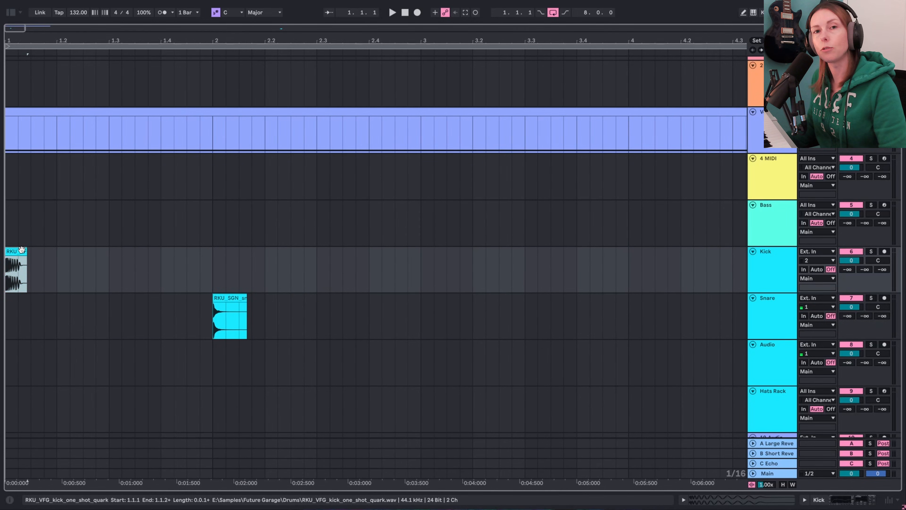
{"action": "mouse_move", "coordinate": [245, 304]}
{"action": "left_mouse_down"}
{"action": "mouse_move", "coordinate": [215, 307]}
{"action": "mouse_move", "coordinate": [218, 326]}
{"action": "mouse_move", "coordinate": [231, 330]}
{"action": "mouse_move", "coordinate": [236, 304]}
{"action": "left_mouse_up"}
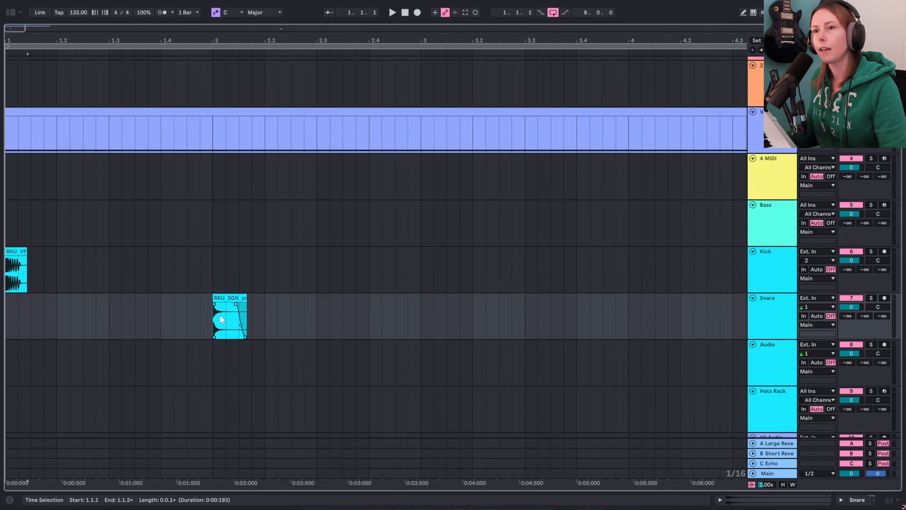
{"action": "key", "text": "minus"}
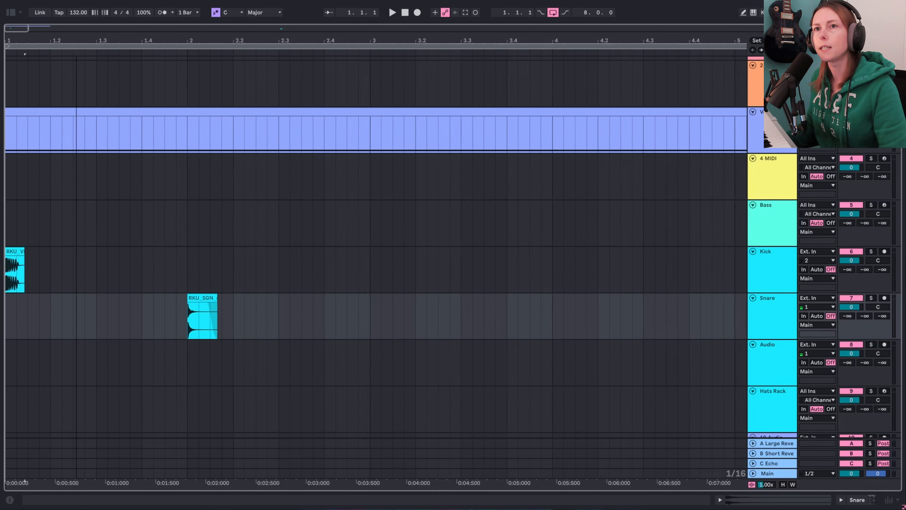
- Copy the kick and snare one-shots along their tracks, placing snares on beats 1.2, 1.4, 2.2 and 2.4
{"action": "left_click", "coordinate": [124, 277]}
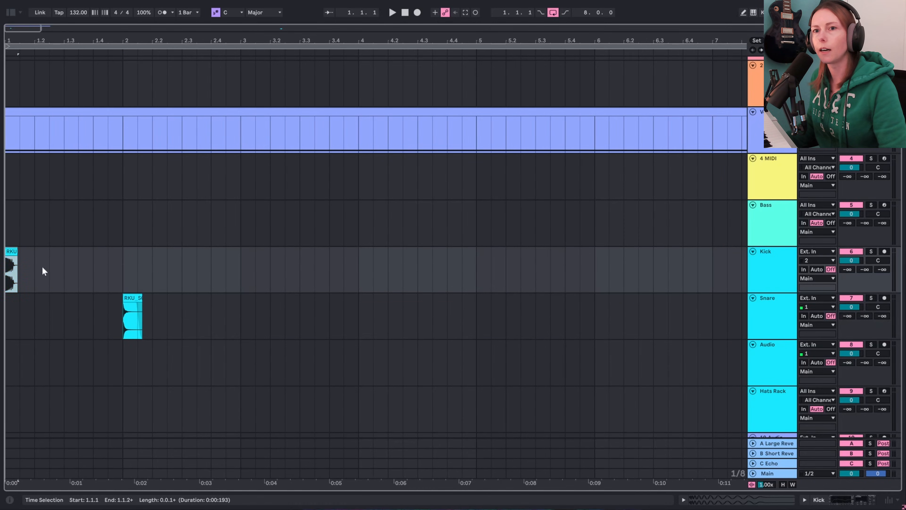
{"action": "left_click", "coordinate": [13, 251]}
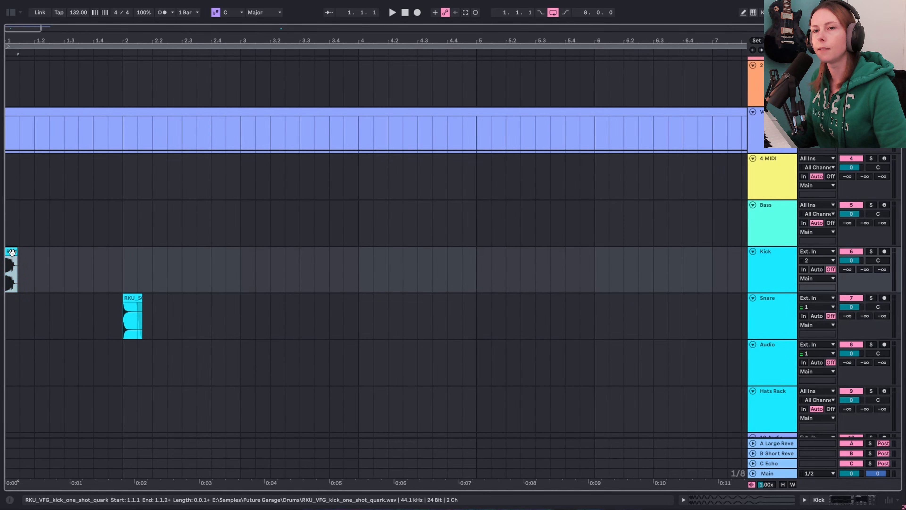
{"action": "left_click_drag", "start_coordinate": [12, 251], "coordinate": [173, 254]}
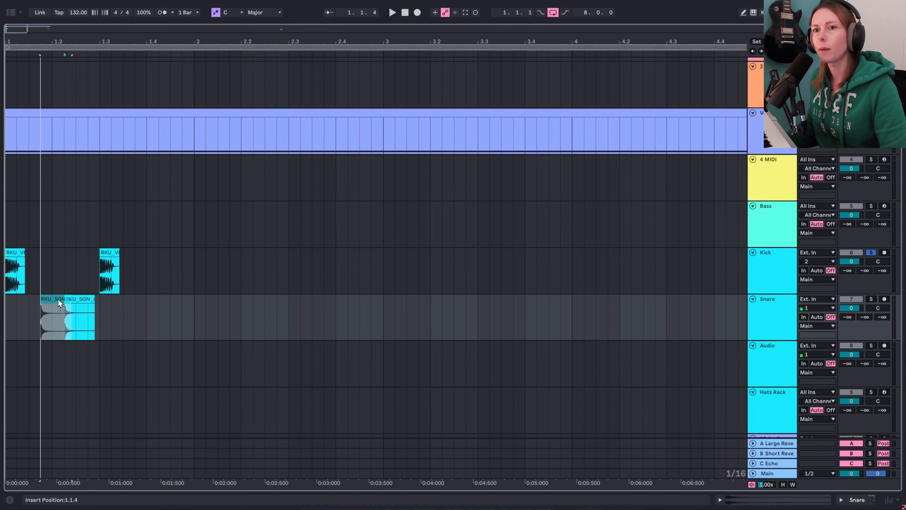
{"action": "left_click_drag", "start_coordinate": [58, 298], "coordinate": [166, 306]}
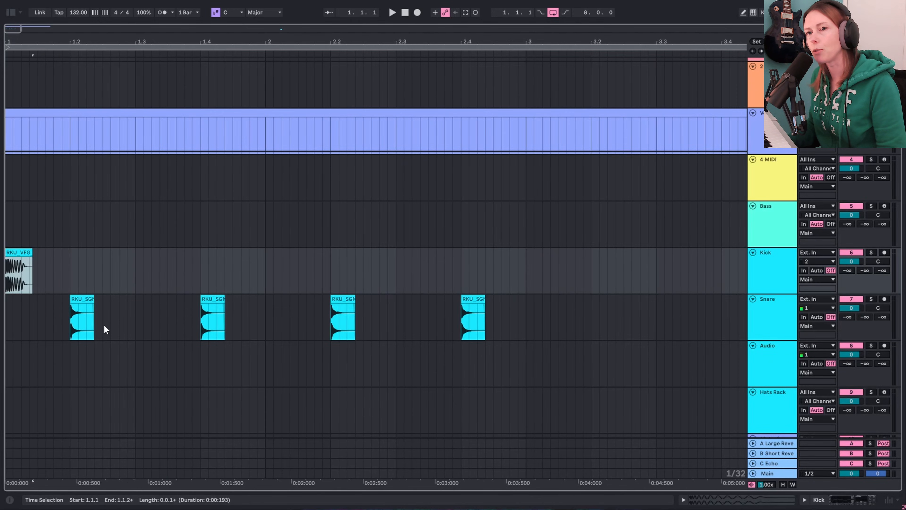
- Build the two-bar kick pattern from the one-shot, with hits at 1.1, 1.2.4, 1.3.3, 2.1, 2.2.4 and 2.3.3
{"action": "left_click", "coordinate": [18, 252]}
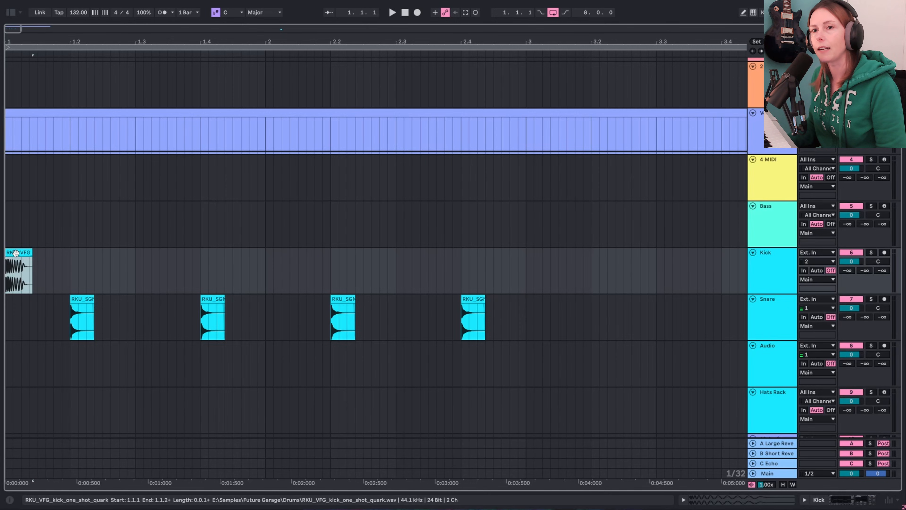
{"action": "left_click", "coordinate": [82, 299]}
{"action": "left_click", "coordinate": [189, 292]}
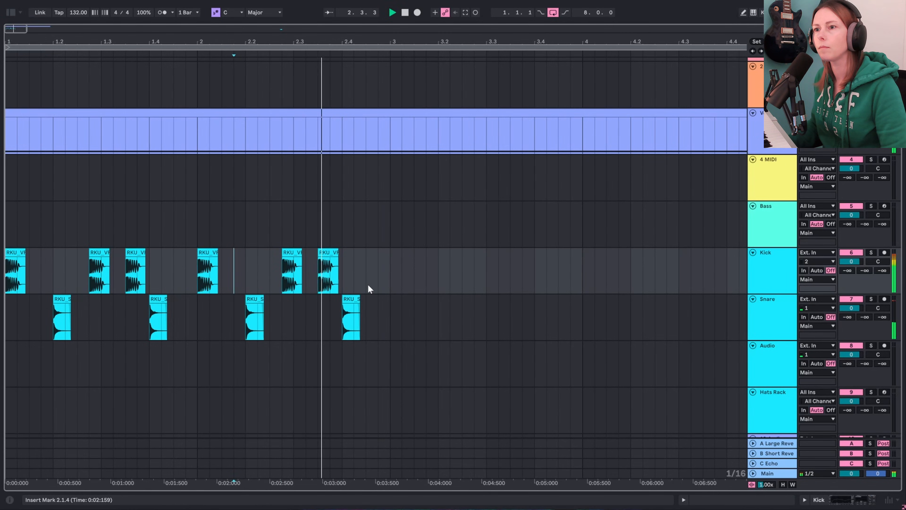
- Copy the kick clip at 2.3.3 to 2.4.3 and play the two-bar drum pattern from the start
{"action": "left_click", "coordinate": [326, 253], "text": "shift"}
{"action": "left_click", "coordinate": [326, 254]}
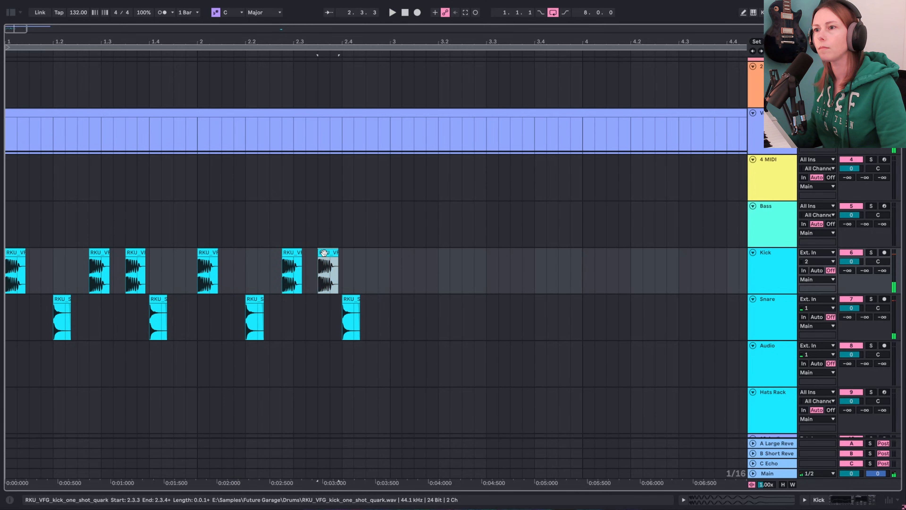
{"action": "left_click_drag", "start_coordinate": [326, 253], "coordinate": [377, 254]}
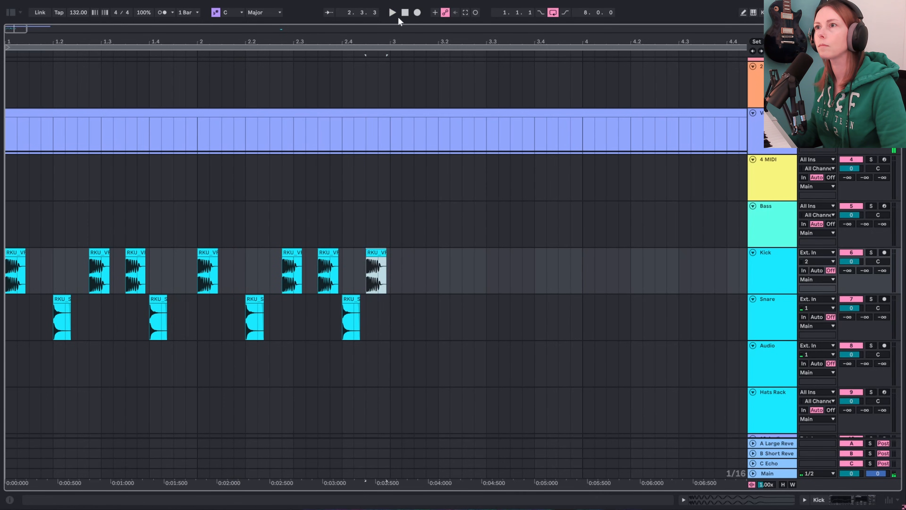
{"action": "left_click", "coordinate": [404, 15]}
{"action": "key", "text": "space"}
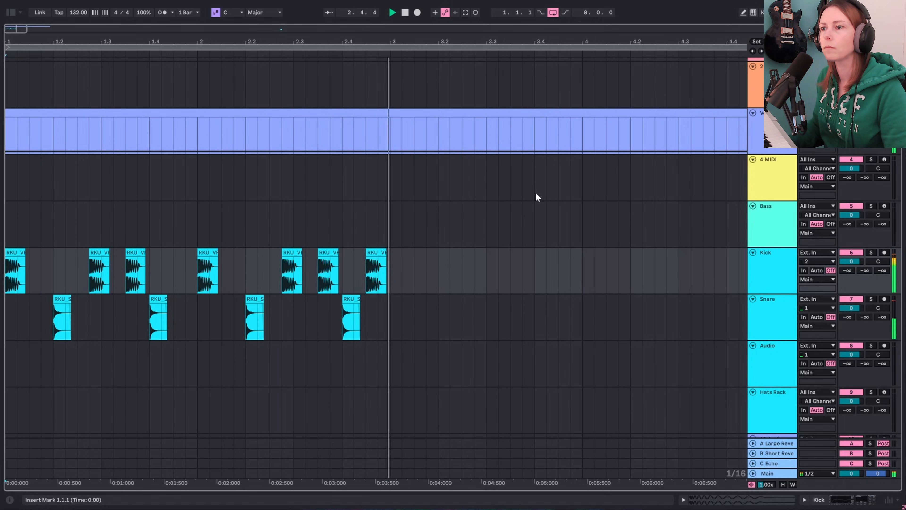
{"action": "key", "text": "space"}
- Duplicate the first two bars of the Kick and Snare tracks three times to fill eight bars
{"action": "left_click_drag", "start_coordinate": [391, 318], "coordinate": [3, 275]}
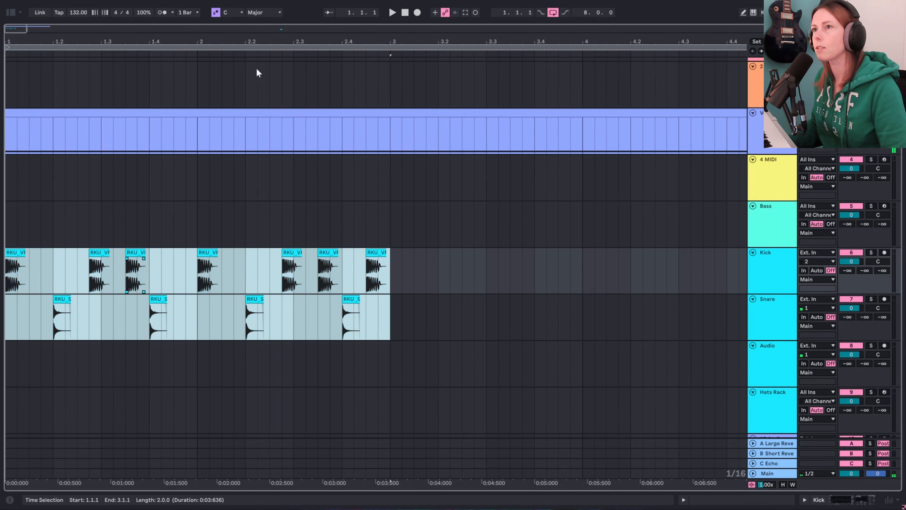
{"action": "left_click_drag", "start_coordinate": [358, 44], "coordinate": [139, 42]}
{"action": "key", "text": "ctrl+d"}
{"action": "key", "text": "ctrl+d"}
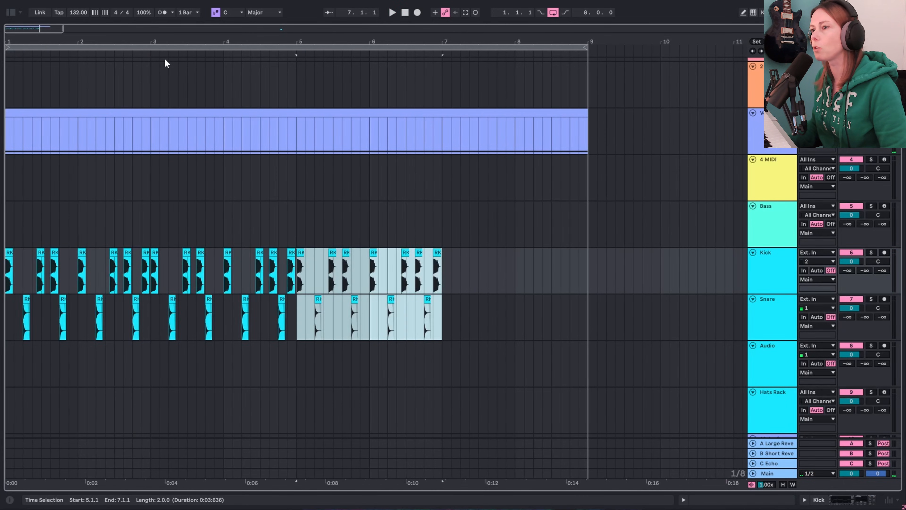
{"action": "key", "text": "ctrl+d"}
{"action": "left_click", "coordinate": [151, 362]}
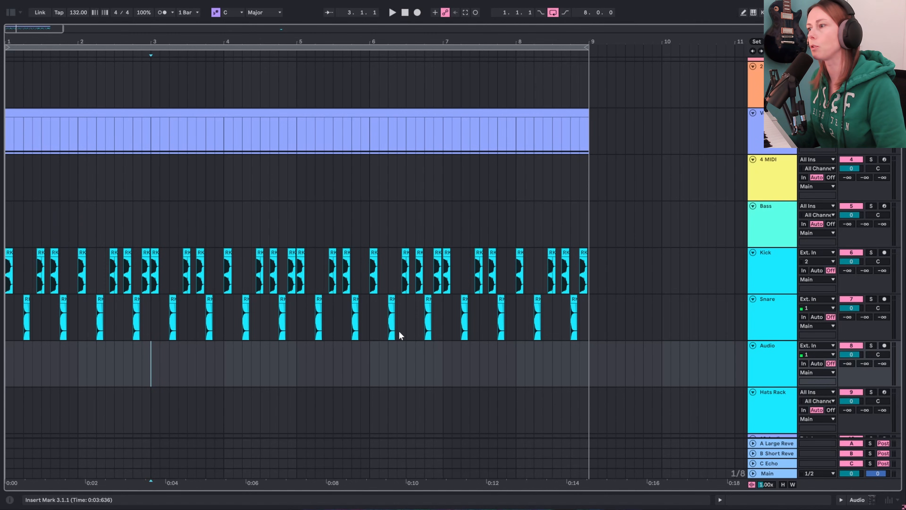
- Open the Hats Rack track's devices and audition the shaker pads in its Drum Rack
{"action": "scroll", "coordinate": [406, 330], "scroll_direction": "down", "scroll_amount": 2}
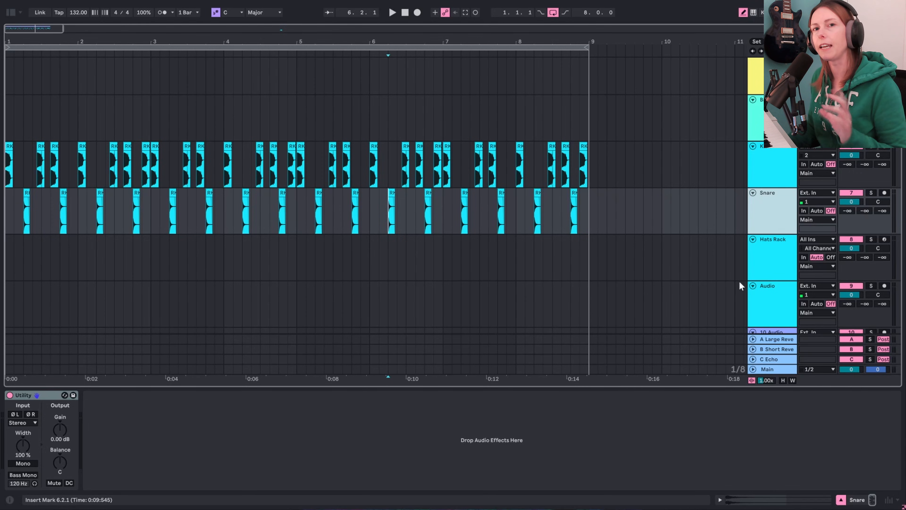
{"action": "left_click", "coordinate": [772, 261]}
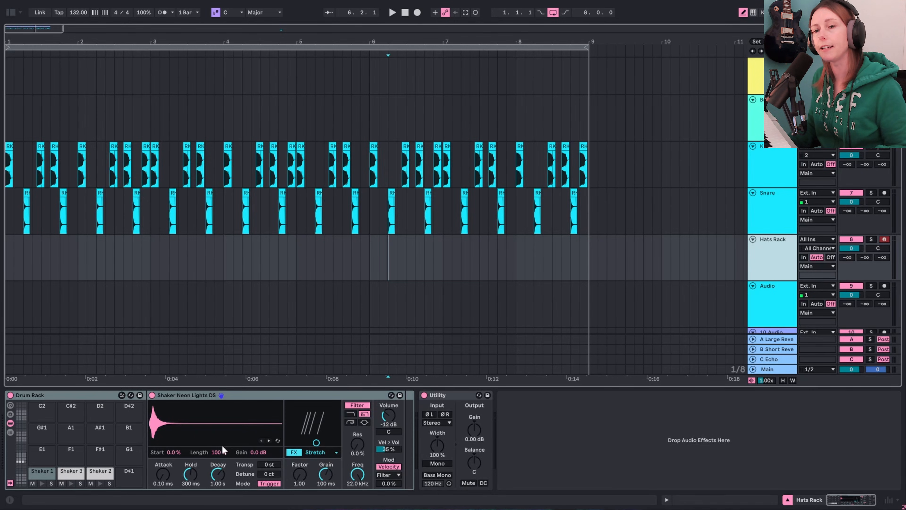
{"action": "left_click", "coordinate": [41, 481]}
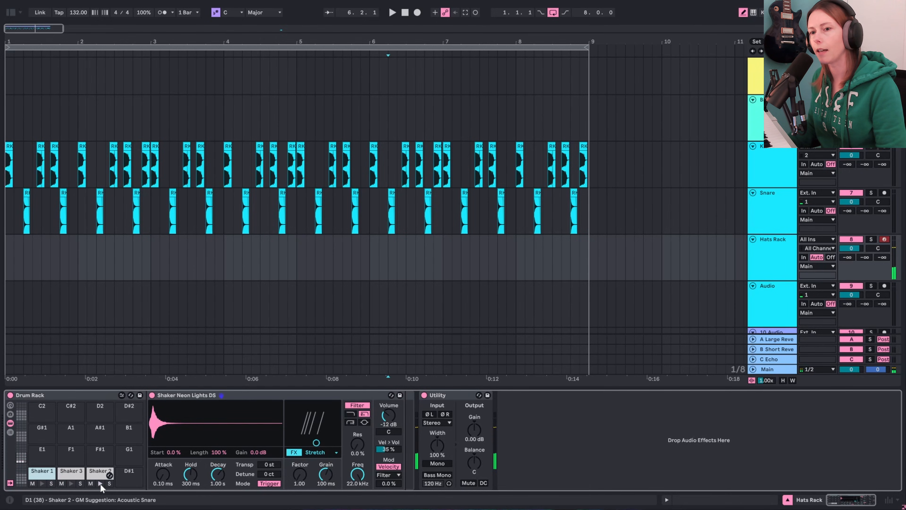
- Create an empty two-bar MIDI clip from 1.1.1 to 3.1.1 on the Hats Rack track
{"action": "left_click", "coordinate": [122, 268]}
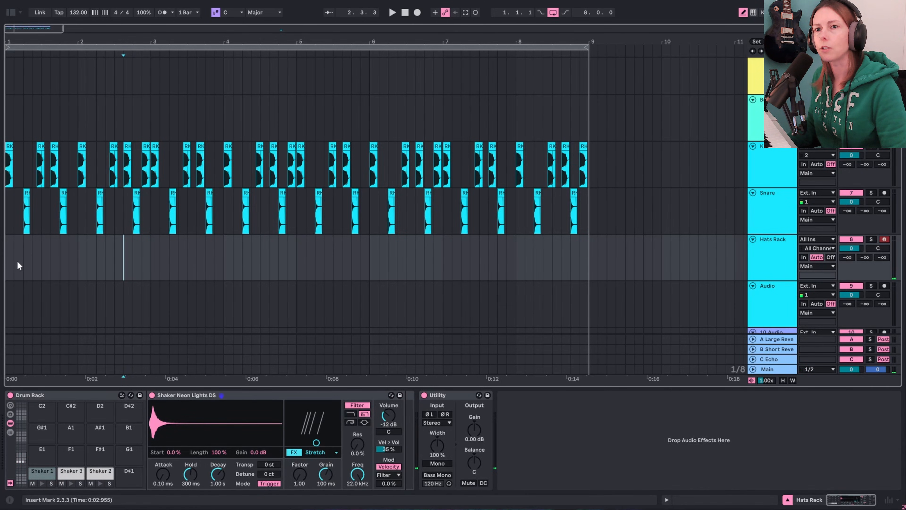
{"action": "left_click_drag", "start_coordinate": [10, 264], "coordinate": [152, 272]}
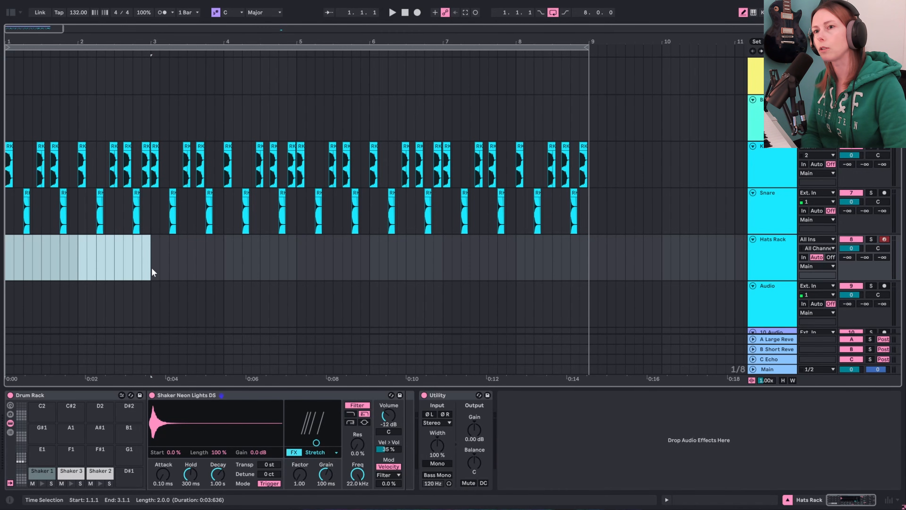
{"action": "key", "text": "ctrl+shift+m"}
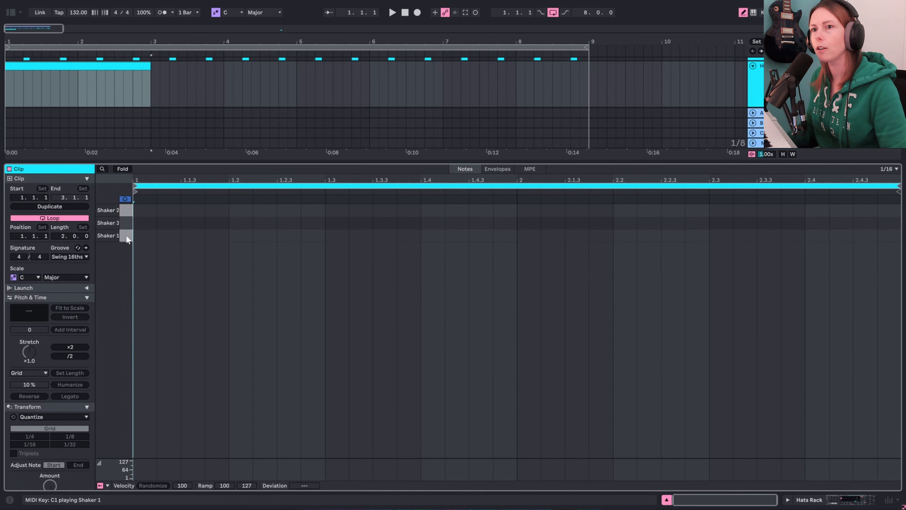
- Audition Shaker 2 and Shaker 1, and add a sixteenth note for each of them at 1.1.3 in the Hats Rack clip
{"action": "left_click", "coordinate": [127, 211]}
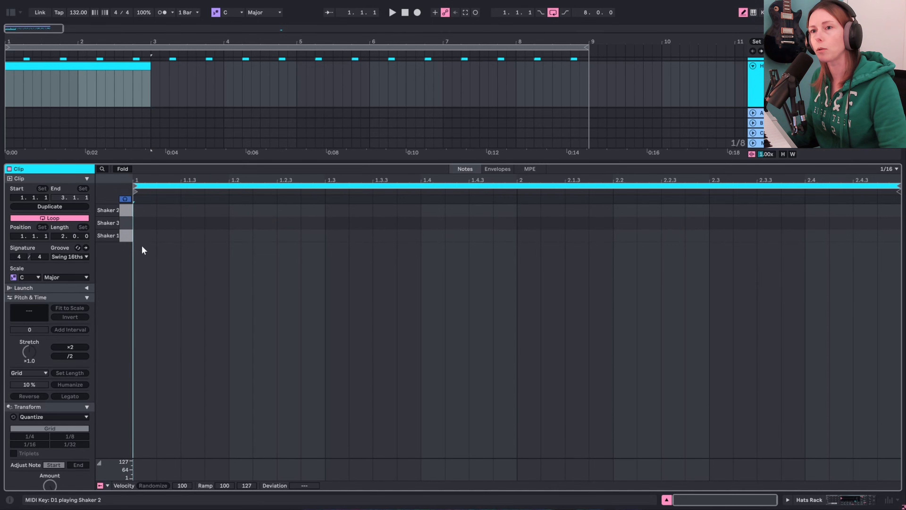
{"action": "left_click", "coordinate": [127, 235]}
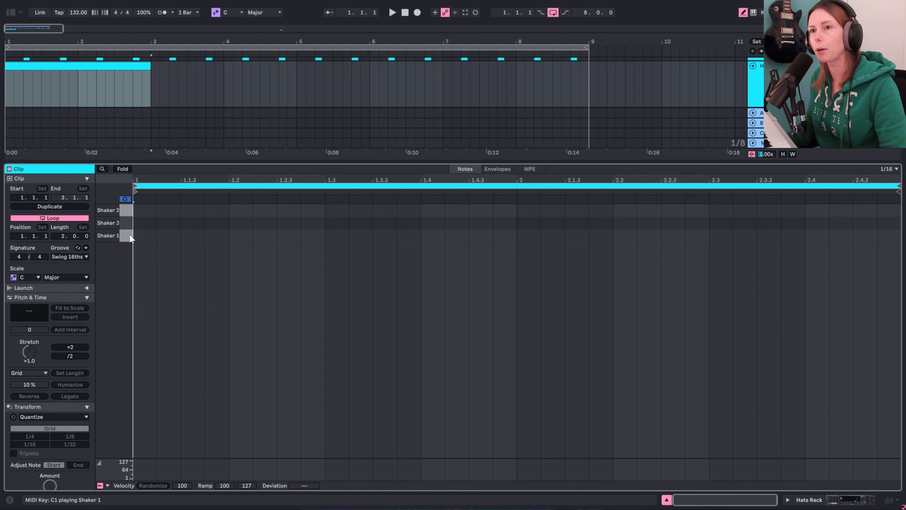
{"action": "left_click", "coordinate": [199, 208]}
{"action": "left_click", "coordinate": [199, 235]}
{"action": "key", "text": "b"}
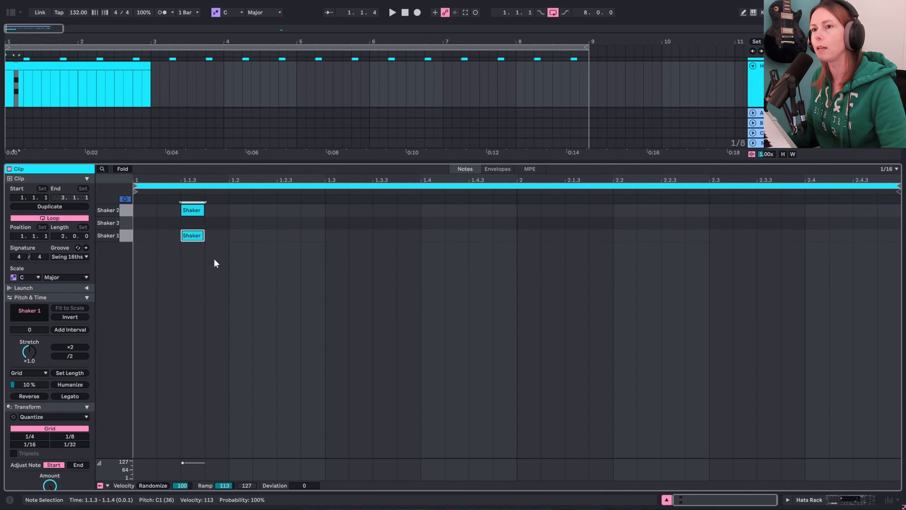
- Duplicate the first beat's Shaker 1 and Shaker 2 notes onto every beat of the two-bar clip and play the pattern
{"action": "left_click_drag", "start_coordinate": [227, 257], "coordinate": [129, 204]}
{"action": "key", "text": "ctrl+d"}
{"action": "key", "text": "ctrl+d"}
{"action": "key", "text": "ctrl+d"}
{"action": "key", "text": "ctrl+d"}
{"action": "key", "text": "ctrl+d"}
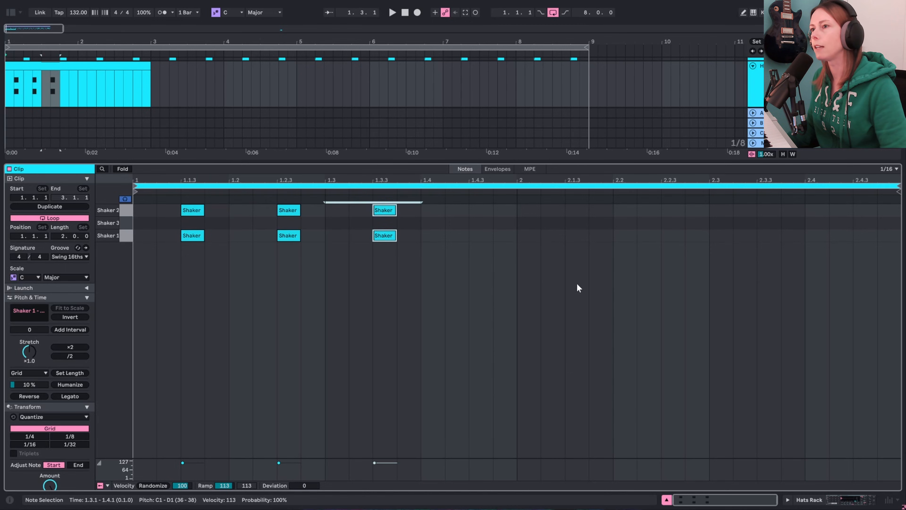
{"action": "key", "text": "ctrl+d"}
{"action": "key", "text": "ctrl+d"}
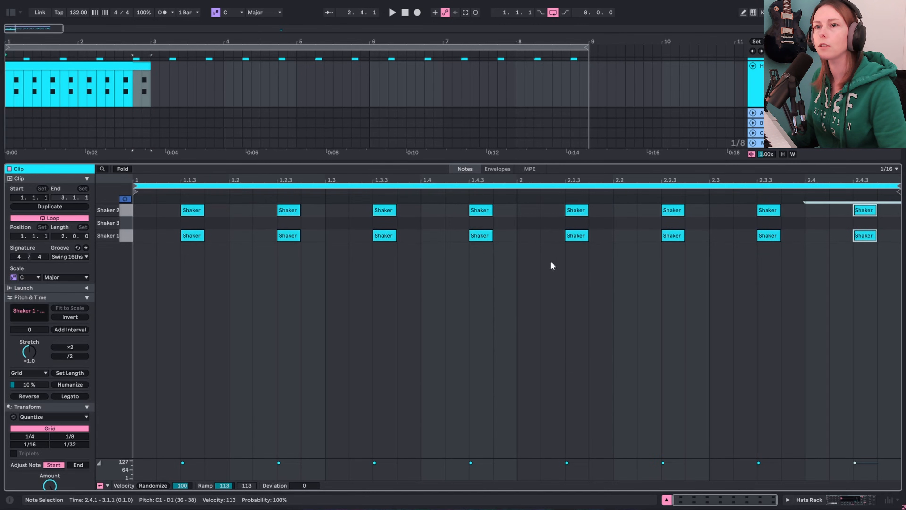
{"action": "key", "text": "space"}
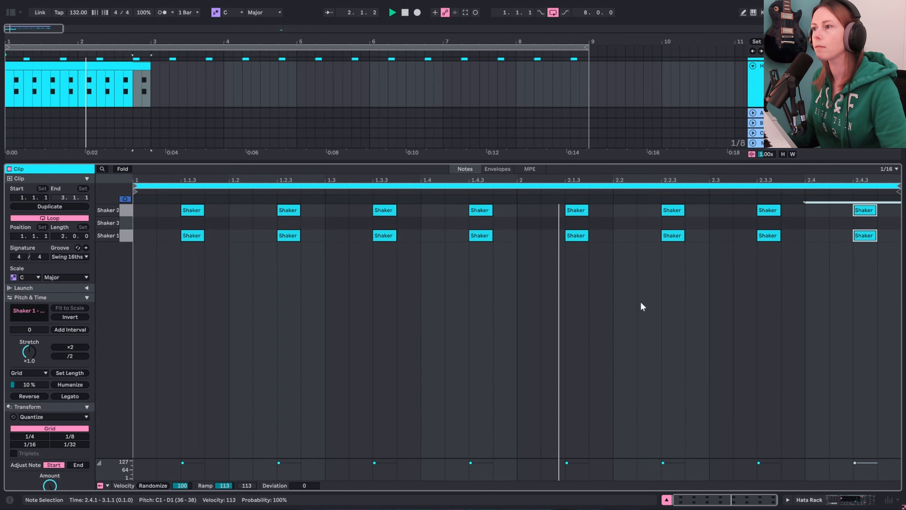
{"action": "key", "text": "space"}
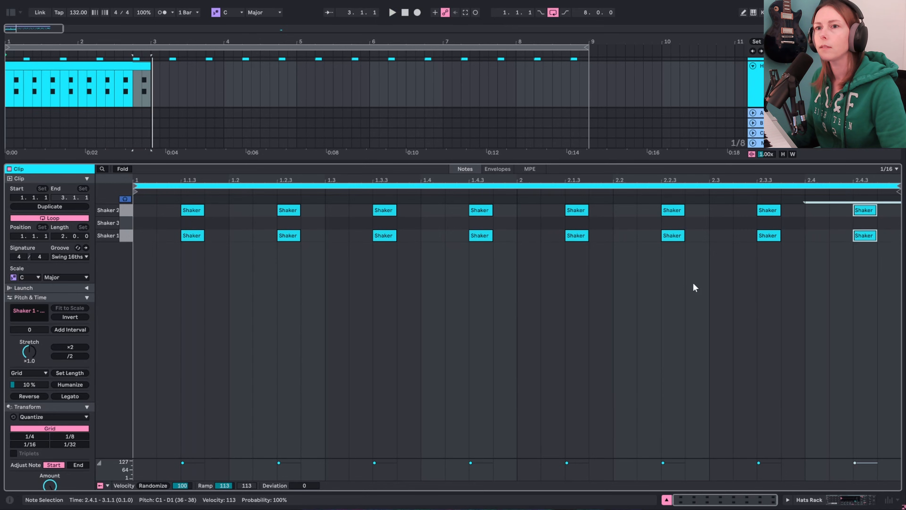
- Audition Shaker 3, add its notes at 1.2, 1.4, 2.2 and 2.4, and play the clip
{"action": "left_click", "coordinate": [124, 222]}
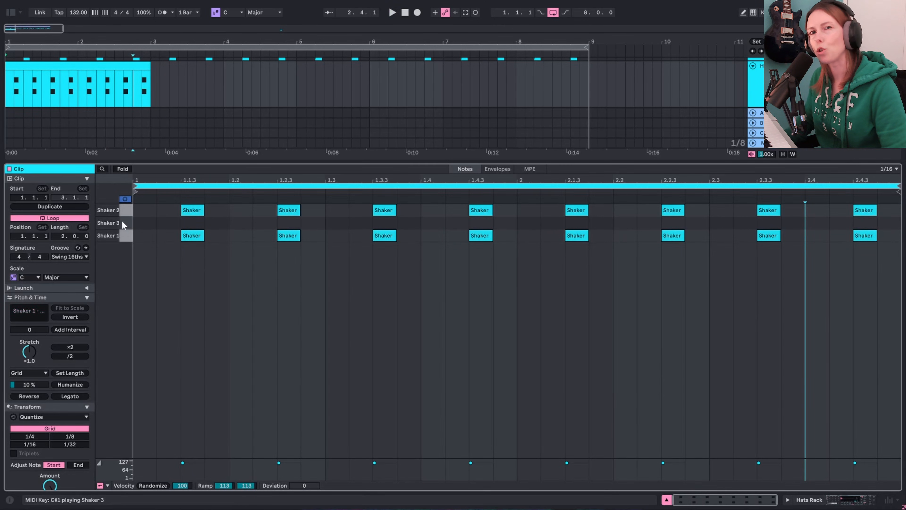
{"action": "key", "text": "b"}
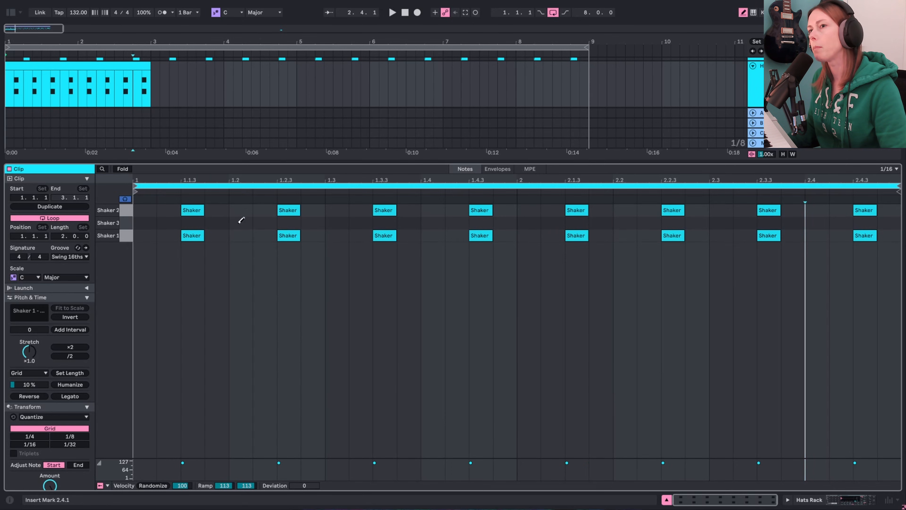
{"action": "left_click", "coordinate": [250, 221]}
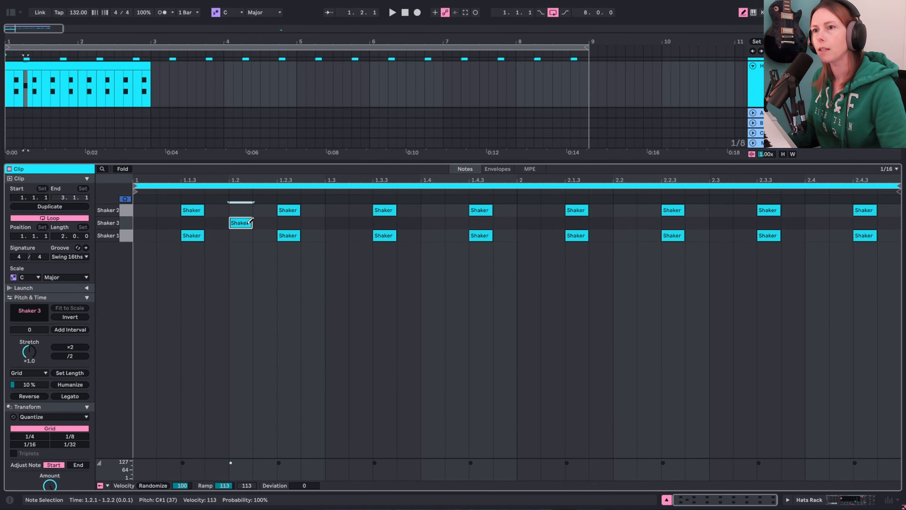
{"action": "left_click", "coordinate": [442, 219]}
{"action": "left_click", "coordinate": [634, 222]}
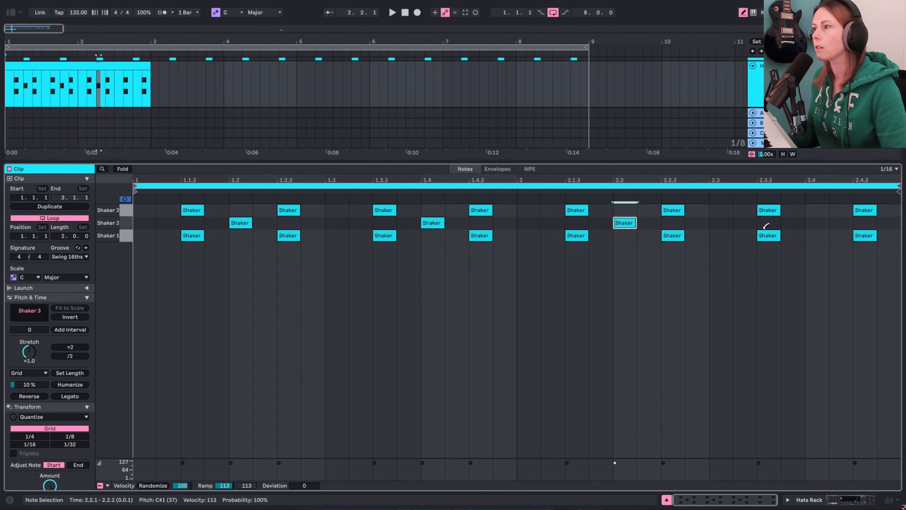
{"action": "left_click", "coordinate": [818, 220]}
{"action": "key", "text": "space"}
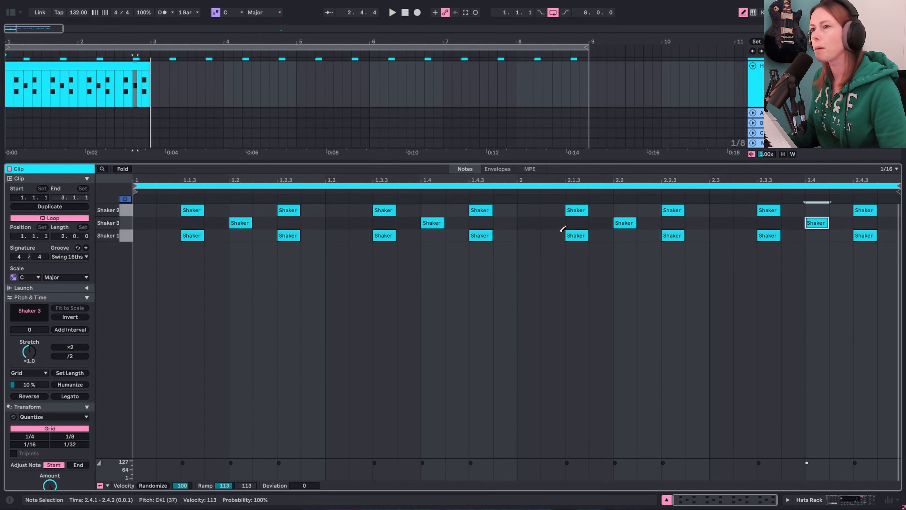
- Remove the Shaker 3 notes at 1.2 and 2.2 and play the revised pattern
{"action": "left_click", "coordinate": [249, 219]}
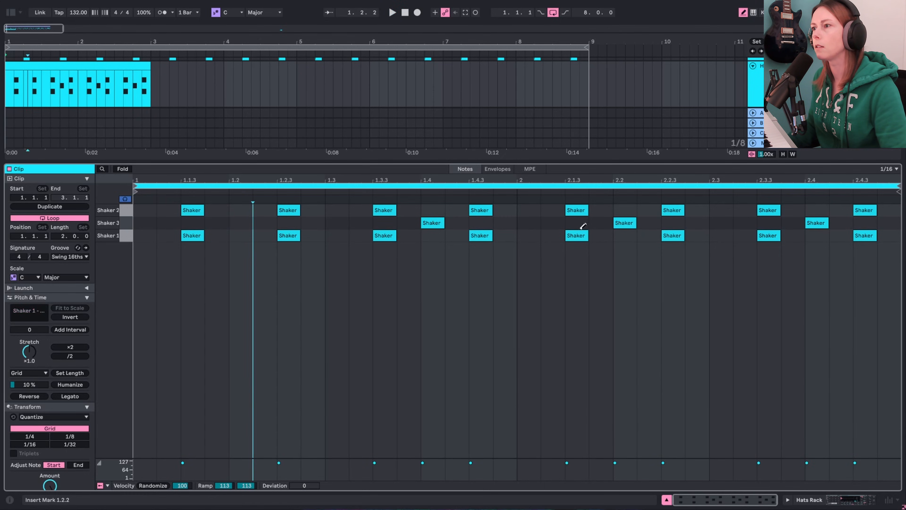
{"action": "left_click", "coordinate": [624, 221]}
{"action": "key", "text": "space"}
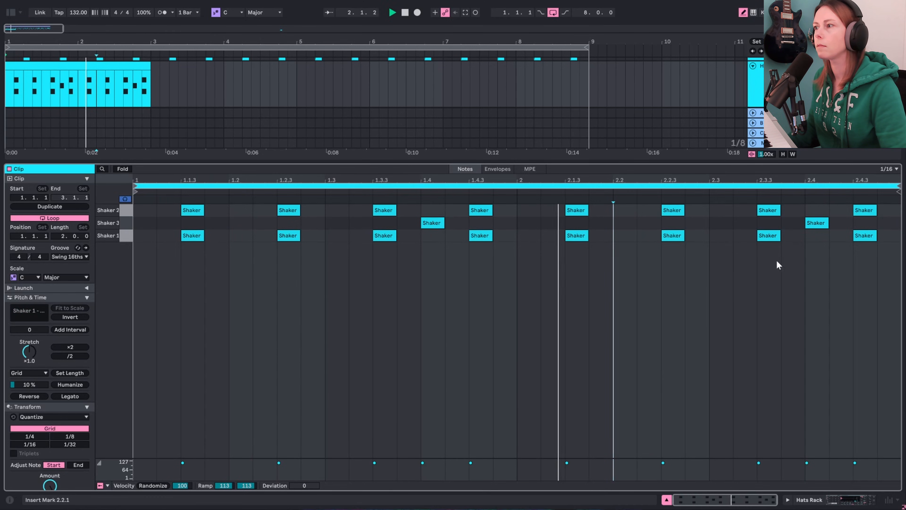
{"action": "key", "text": "space"}
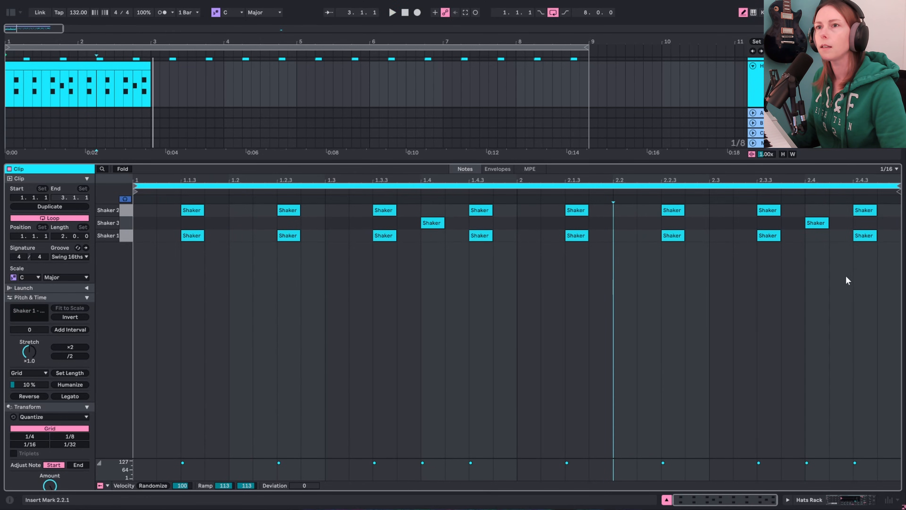
- Open the Hats Rack devices and lower the Shaker 1 sample's volume to -19 dB while playing the drums
{"action": "left_click_drag", "start_coordinate": [322, 164], "coordinate": [379, 464]}
{"action": "scroll", "coordinate": [592, 245], "scroll_direction": "up", "scroll_amount": 2}
{"action": "double_click", "coordinate": [769, 241]}
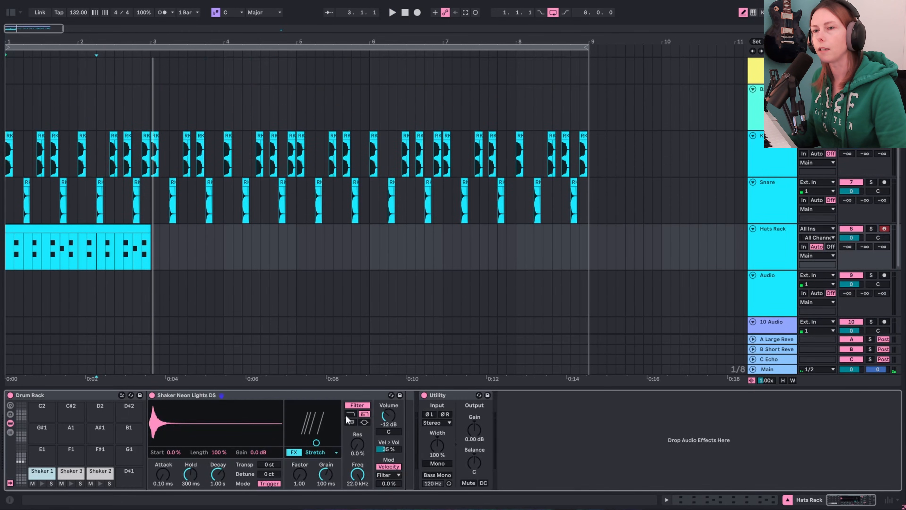
{"action": "left_click", "coordinate": [109, 229]}
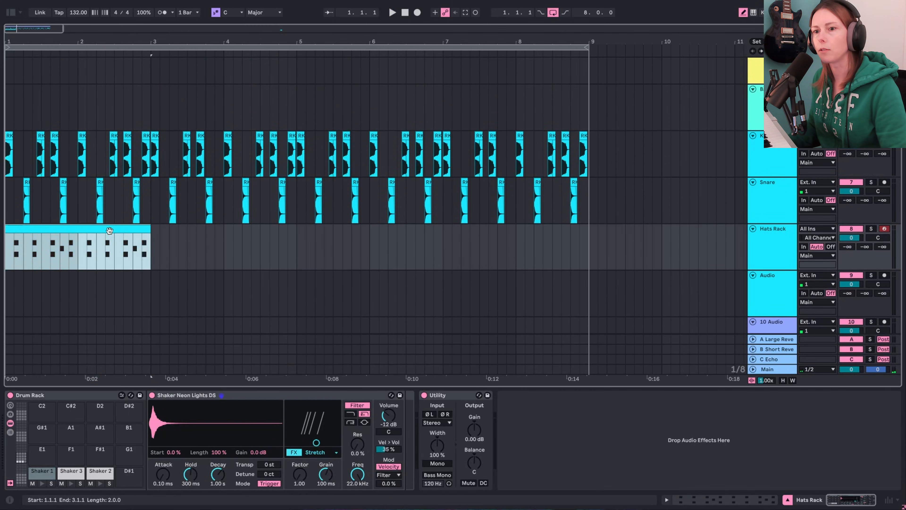
{"action": "left_click", "coordinate": [41, 481]}
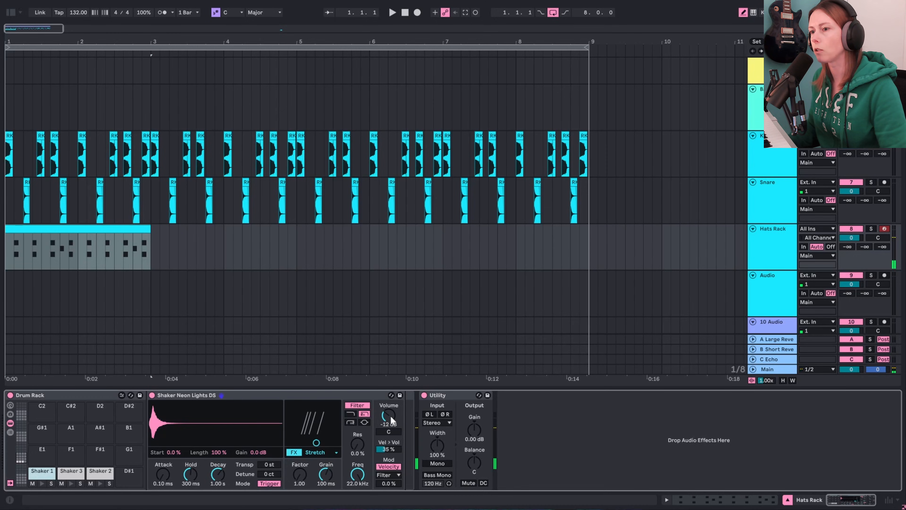
{"action": "left_click_drag", "start_coordinate": [390, 414], "coordinate": [390, 418]}
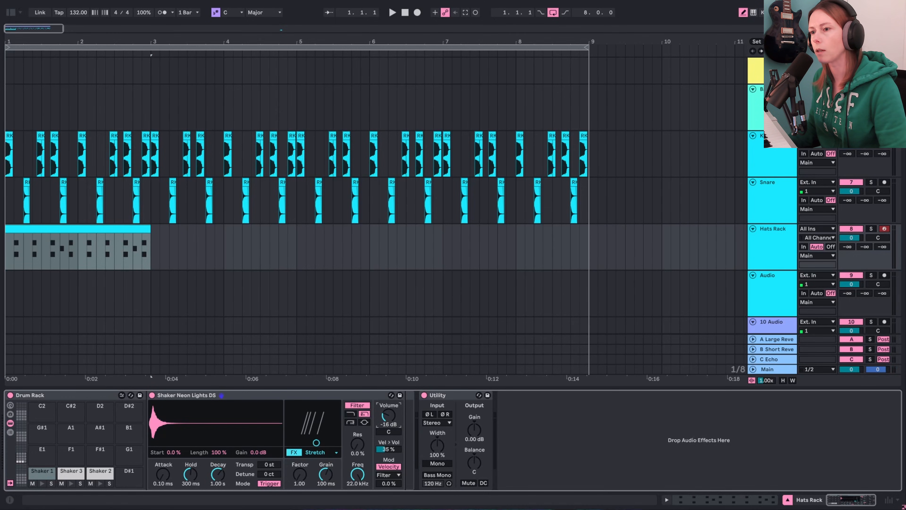
{"action": "key", "text": "space"}
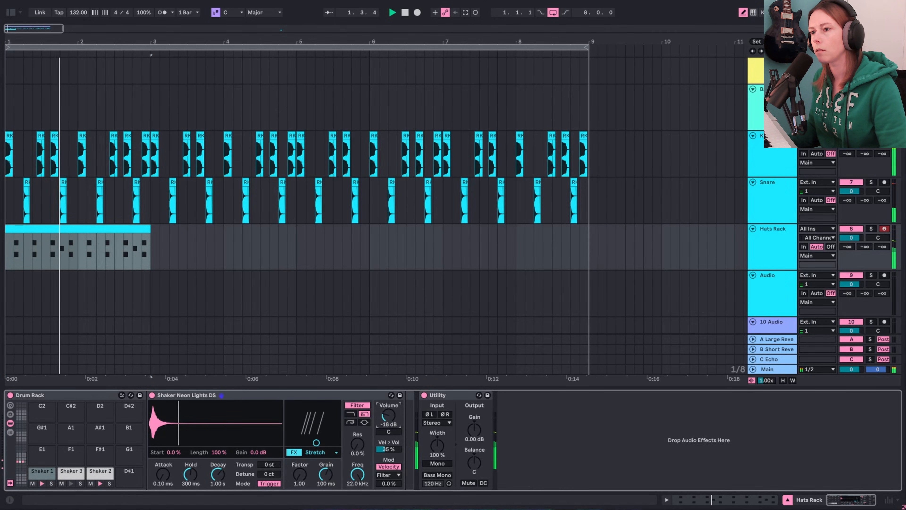
{"action": "left_click_drag", "start_coordinate": [390, 418], "coordinate": [390, 426]}
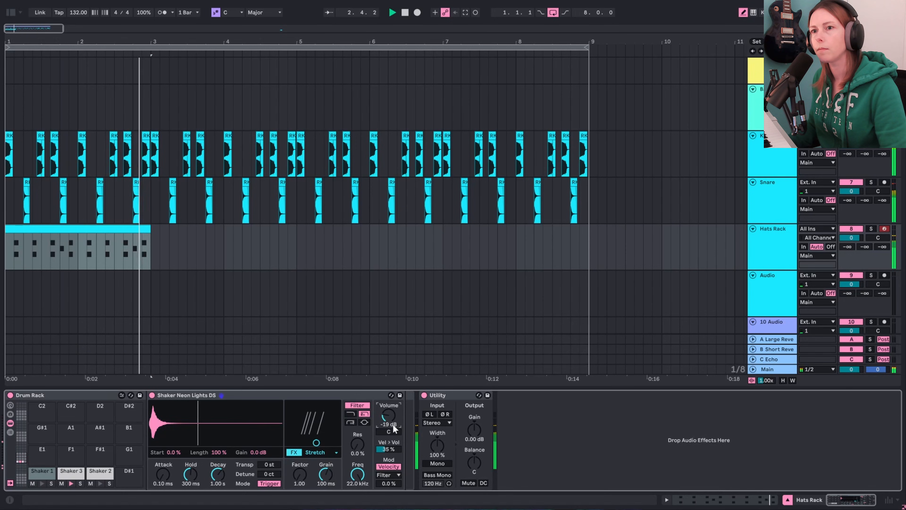
{"action": "key", "text": "space"}
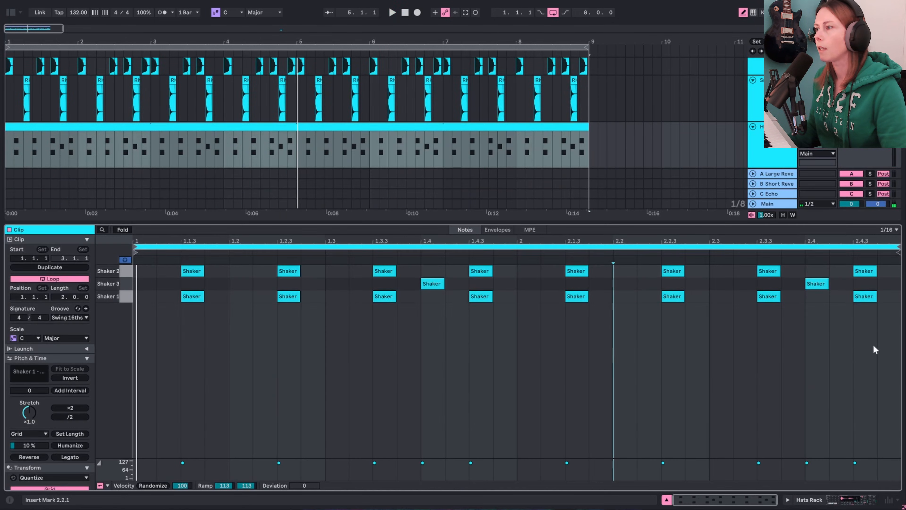
- Select all the shaker notes in the Hats Rack clip
{"action": "left_click", "coordinate": [882, 334]}
{"action": "left_click_drag", "start_coordinate": [883, 334], "coordinate": [40, 193]}
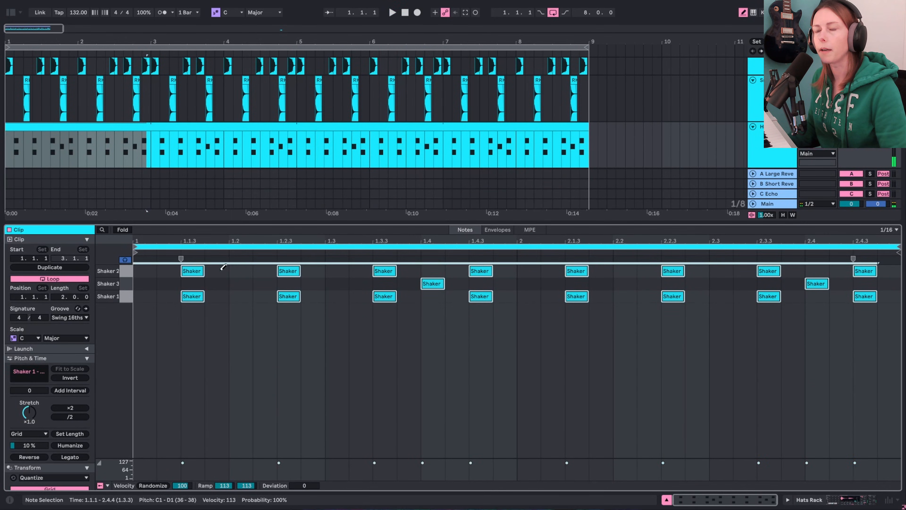
{"action": "key", "text": "b"}
{"action": "left_click_drag", "start_coordinate": [187, 241], "coordinate": [230, 272]}
{"action": "left_click", "coordinate": [230, 271]}
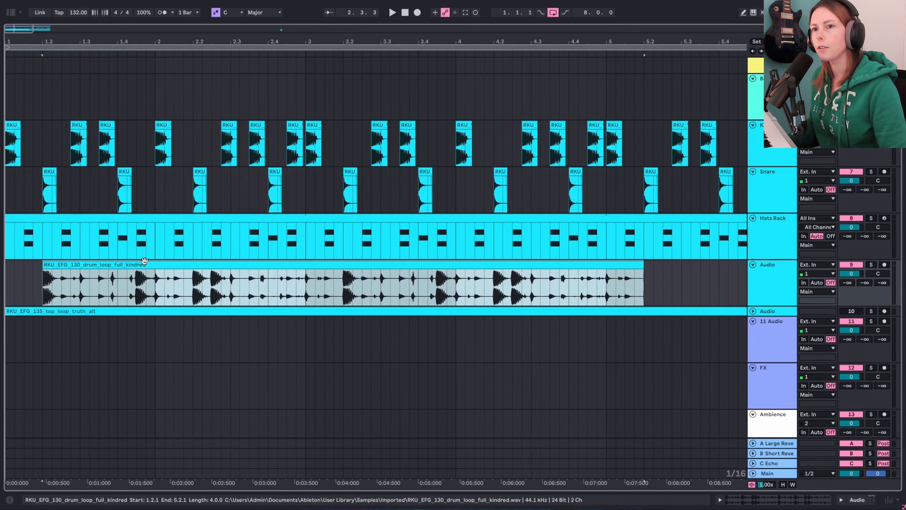
- Audition the RKU_EFG_130_drum_loop_full_kindred clip on the soloed Audio track, focusing on the passage starting at 1.2.3
{"action": "key", "text": "space"}
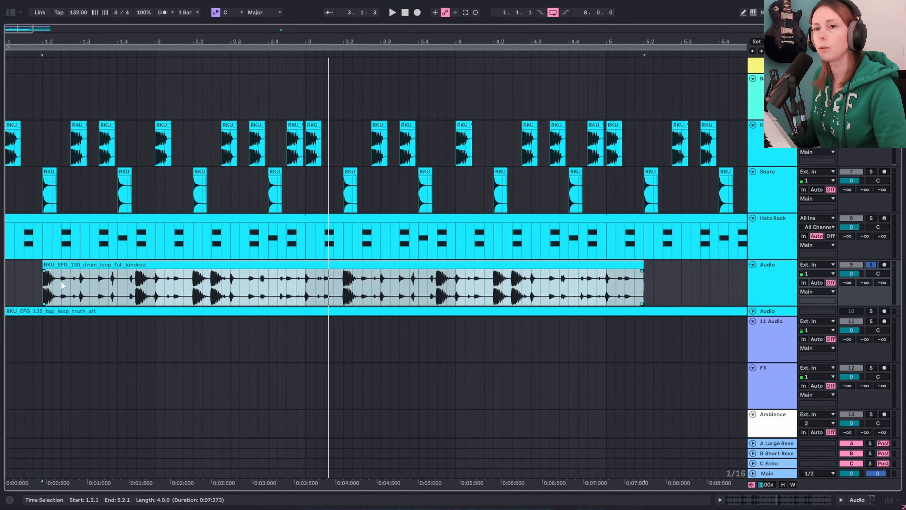
{"action": "left_click_drag", "start_coordinate": [61, 282], "coordinate": [117, 284]}
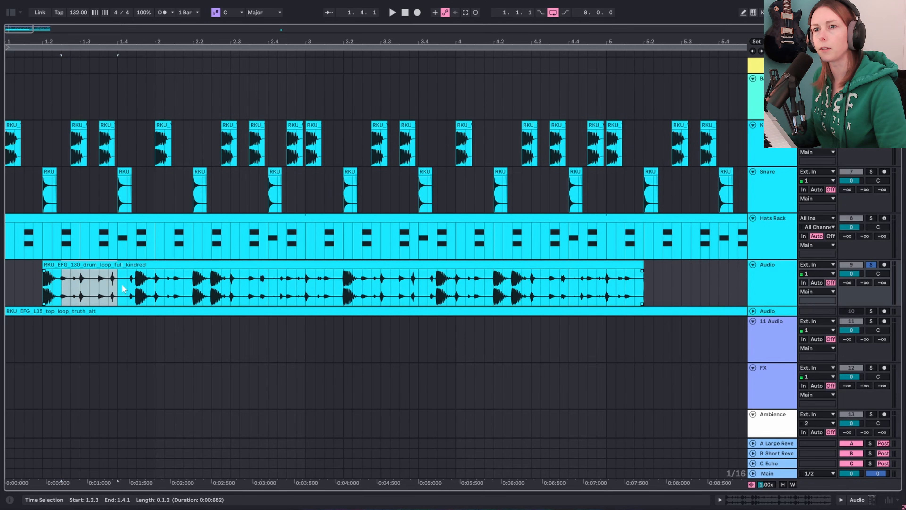
{"action": "key", "text": "space"}
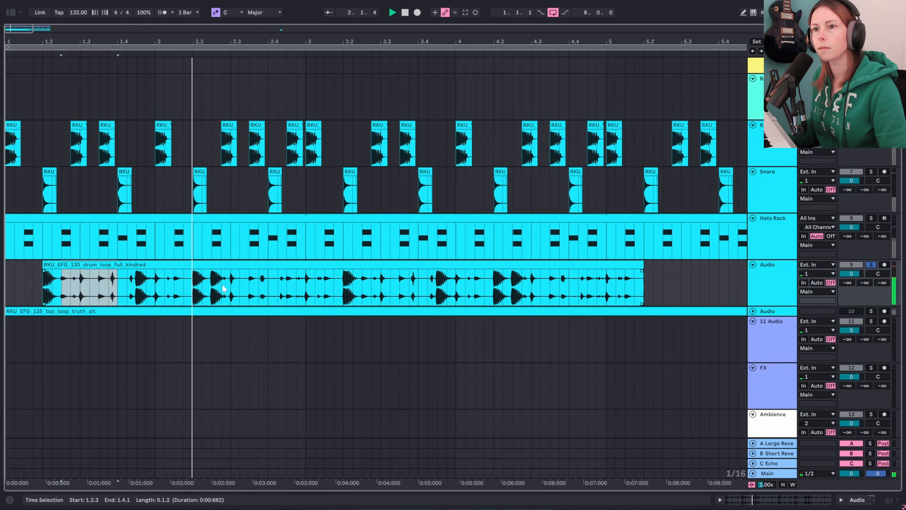
{"action": "key", "text": "space"}
{"action": "left_click", "coordinate": [164, 289]}
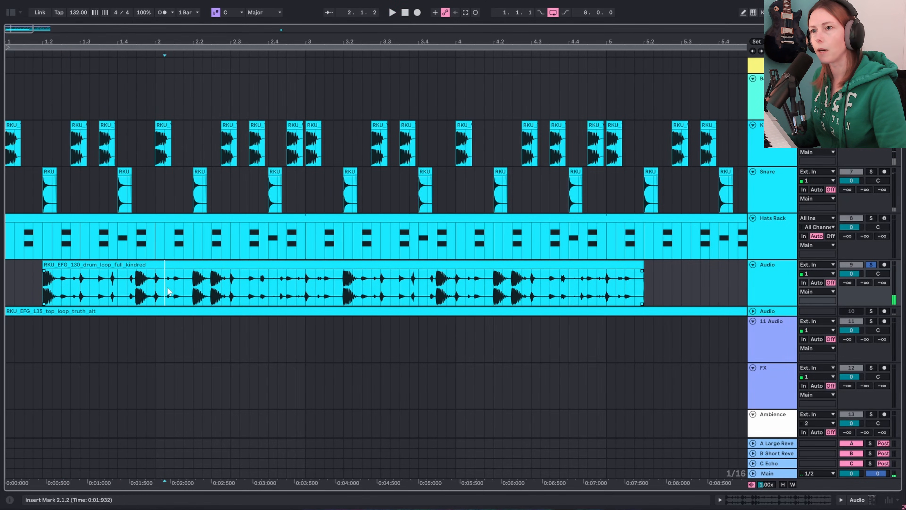
{"action": "left_click", "coordinate": [61, 290]}
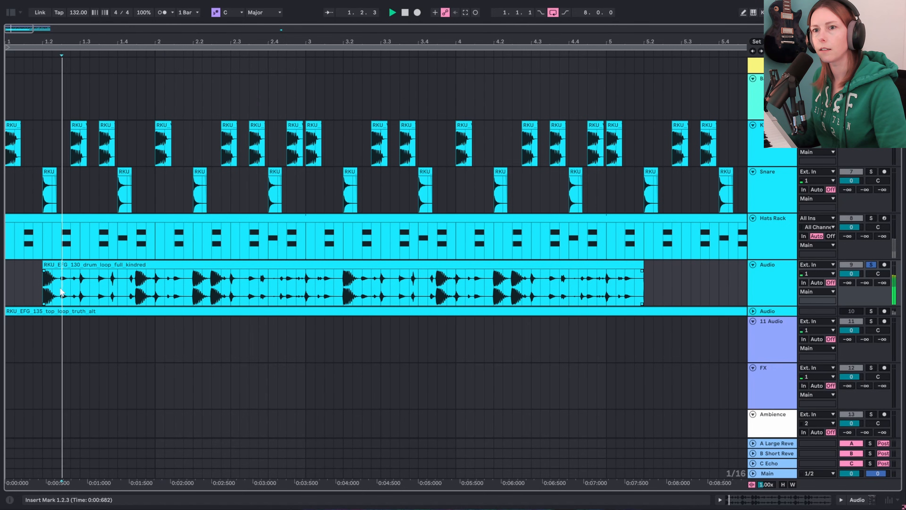
{"action": "key", "text": "space"}
{"action": "key", "text": "space"}
- Split the drum loop at 1.2.3 and 1.3.1, delete the parts before and after, and keep only that slice
{"action": "left_click_drag", "start_coordinate": [61, 291], "coordinate": [76, 293]}
{"action": "key", "text": "space"}
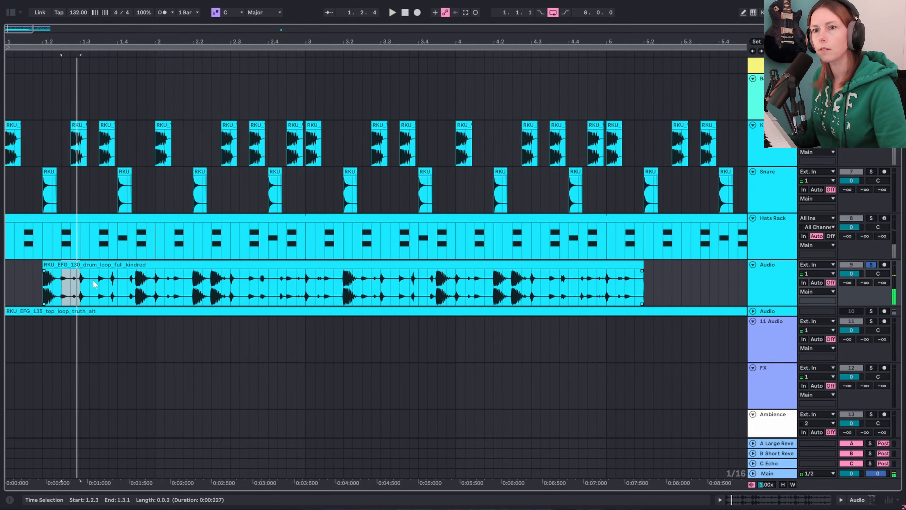
{"action": "key", "text": "space"}
{"action": "key", "text": "space"}
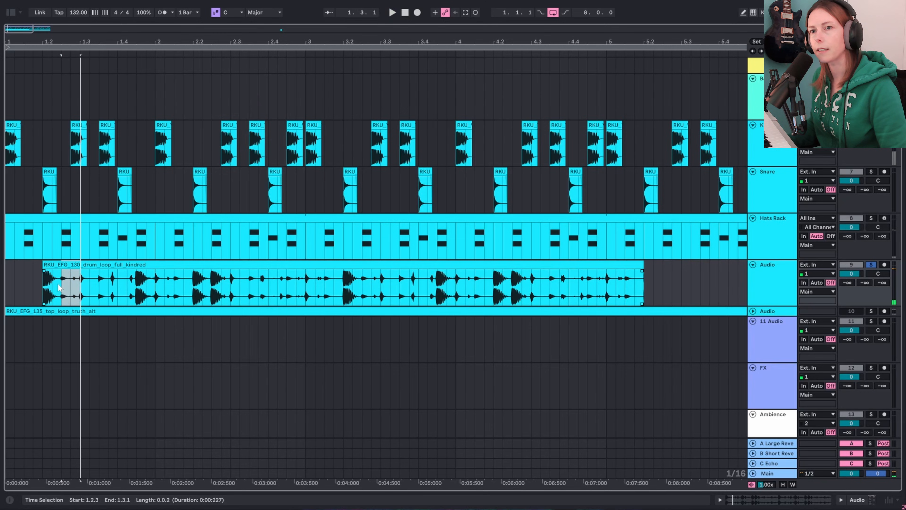
{"action": "key", "text": "ctrl+e"}
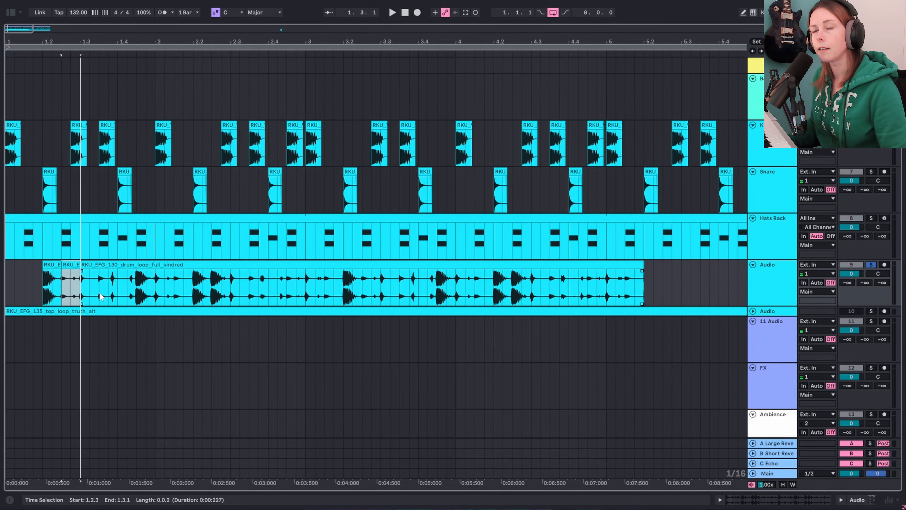
{"action": "left_click", "coordinate": [51, 266]}
{"action": "key", "text": "Delete"}
{"action": "left_click", "coordinate": [109, 267]}
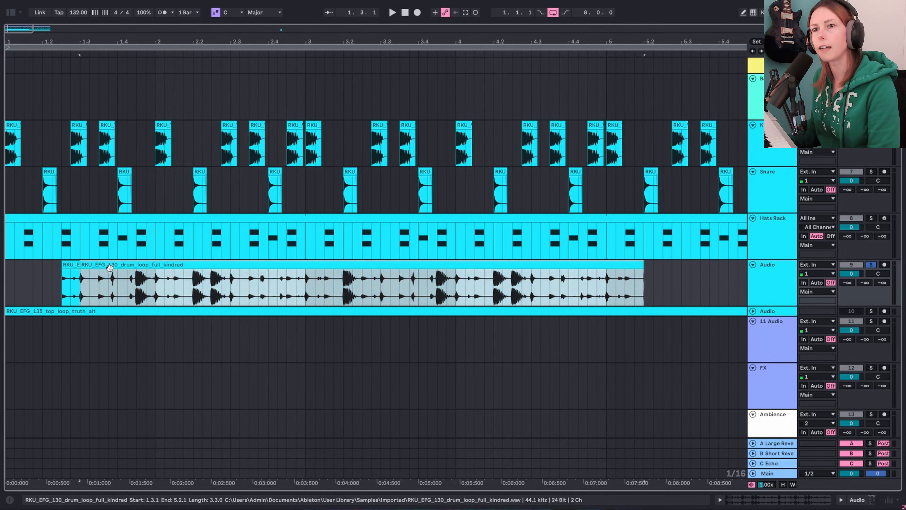
{"action": "key", "text": "Delete"}
- Trim the drum-loop slice's end to before 1.3, extend its start to just before 1.2.3, and add short fades at both ends
{"action": "left_click_drag", "start_coordinate": [62, 43], "coordinate": [237, 136]}
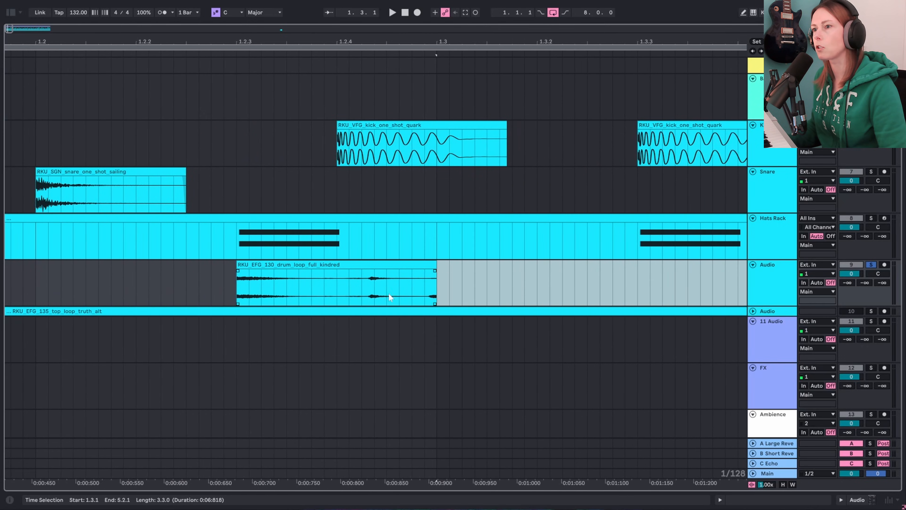
{"action": "left_click", "coordinate": [429, 296]}
{"action": "left_click", "coordinate": [435, 268]}
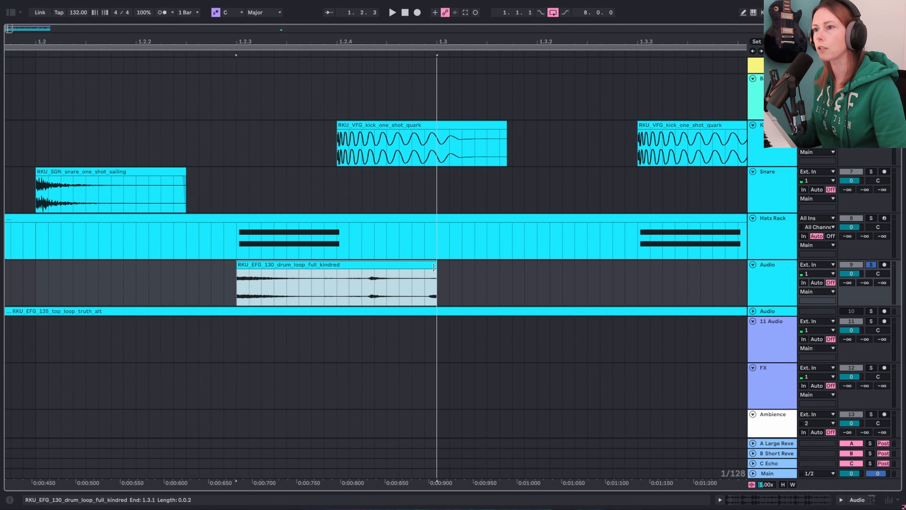
{"action": "mouse_move", "coordinate": [431, 267]}
{"action": "left_mouse_down"}
{"action": "mouse_move", "coordinate": [428, 279]}
{"action": "mouse_move", "coordinate": [422, 271]}
{"action": "left_mouse_up"}
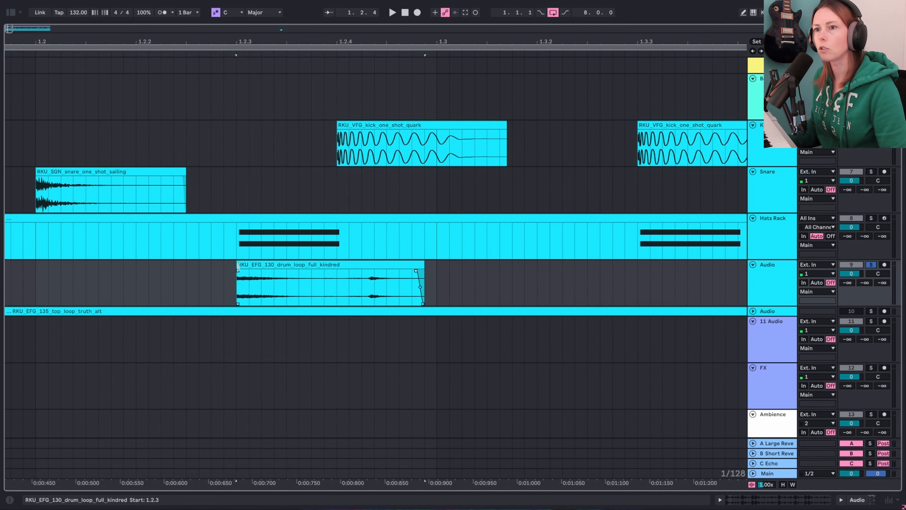
{"action": "left_click_drag", "start_coordinate": [239, 267], "coordinate": [223, 266]}
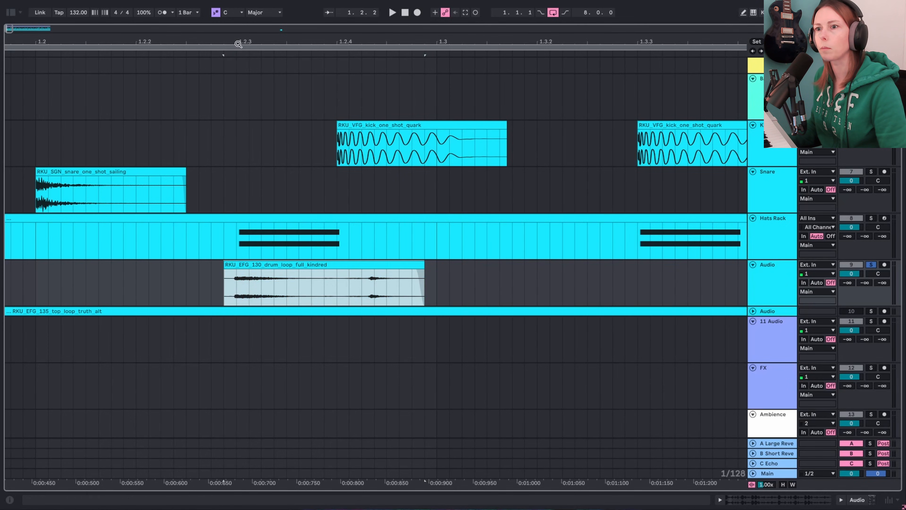
{"action": "left_click_drag", "start_coordinate": [238, 43], "coordinate": [238, 80]}
{"action": "left_click_drag", "start_coordinate": [213, 274], "coordinate": [228, 274]}
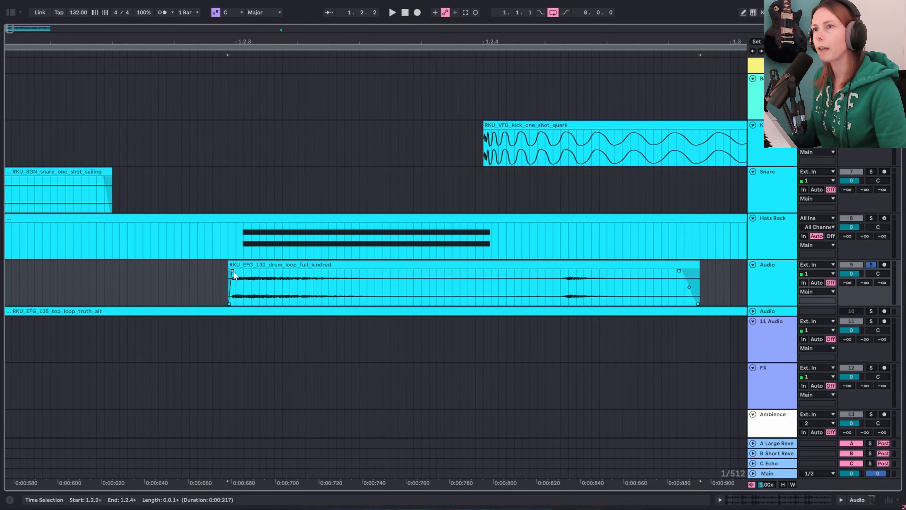
- Move the drum-loop slice to 1.2.1 and audition it with the groove from the start
{"action": "left_click_drag", "start_coordinate": [439, 39], "coordinate": [234, 7]}
{"action": "key", "text": "minus"}
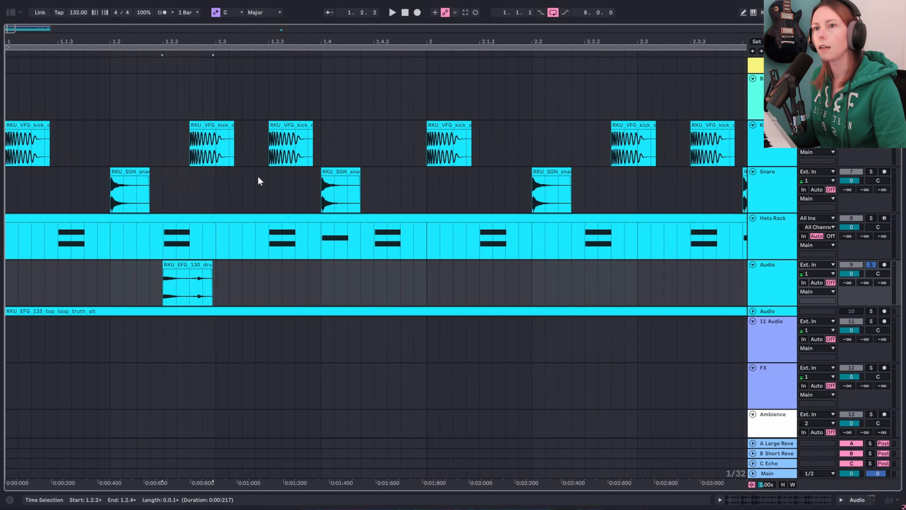
{"action": "left_click", "coordinate": [192, 274]}
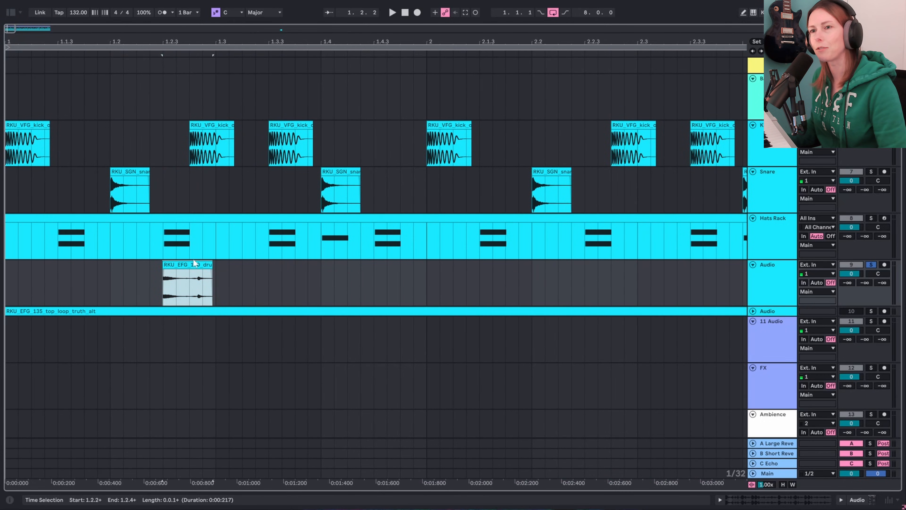
{"action": "left_click_drag", "start_coordinate": [204, 271], "coordinate": [48, 277]}
{"action": "left_click_drag", "start_coordinate": [118, 37], "coordinate": [143, 47]}
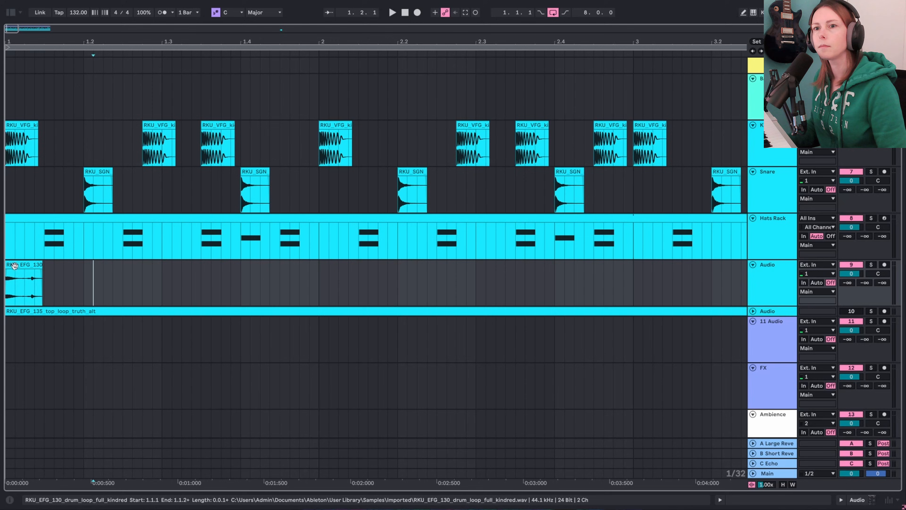
{"action": "left_click_drag", "start_coordinate": [16, 265], "coordinate": [94, 273]}
{"action": "left_click", "coordinate": [6, 291]}
{"action": "key", "text": "space"}
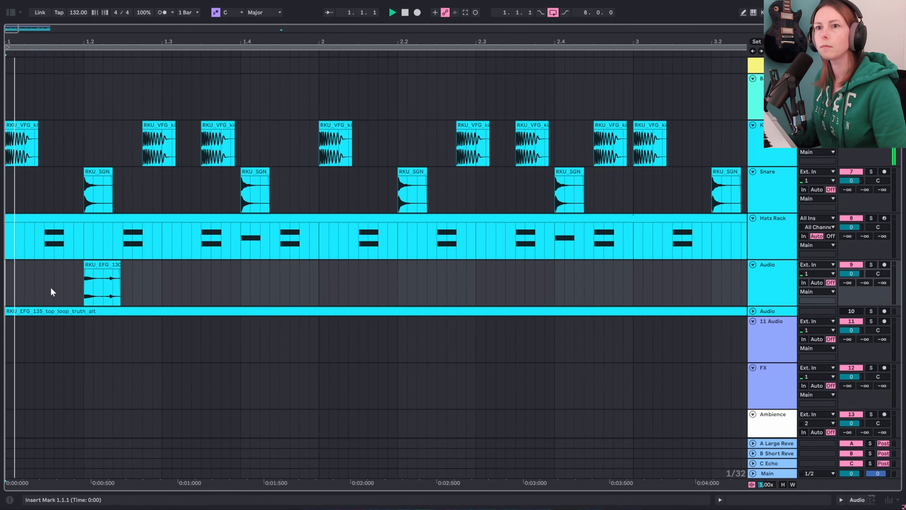
{"action": "key", "text": "space"}
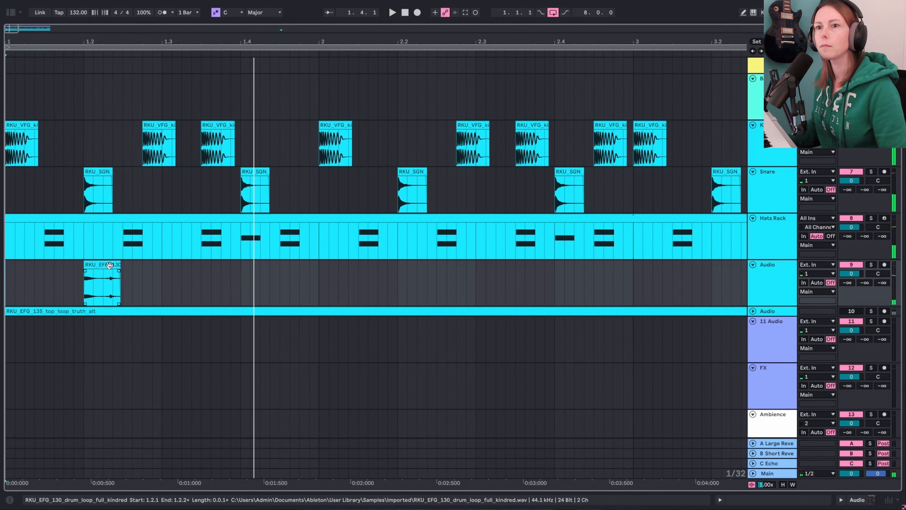
- Copy the slice to 1.4.3, check it in playback, and repeat both slices in bar 2 at 2.2.1 and 2.4.3
{"action": "left_click_drag", "start_coordinate": [108, 264], "coordinate": [306, 277]}
{"action": "left_click", "coordinate": [7, 285]}
{"action": "key", "text": "space"}
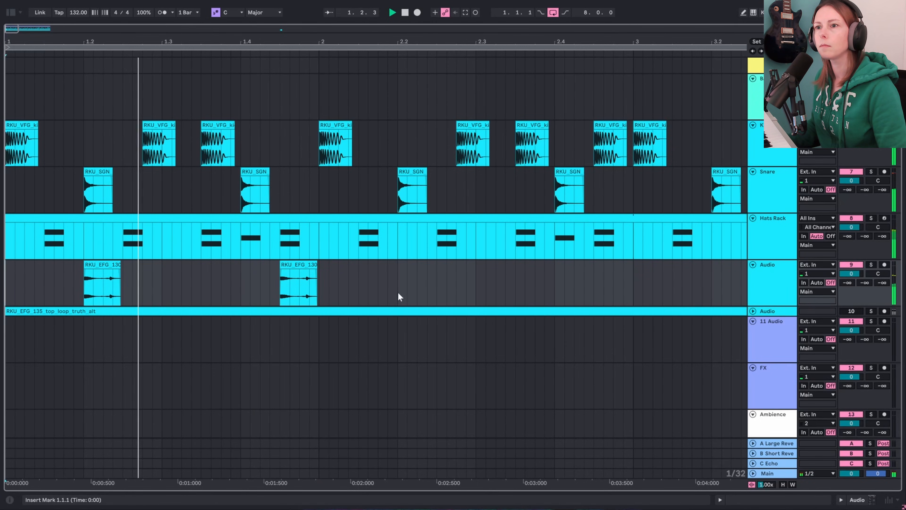
{"action": "key", "text": "space"}
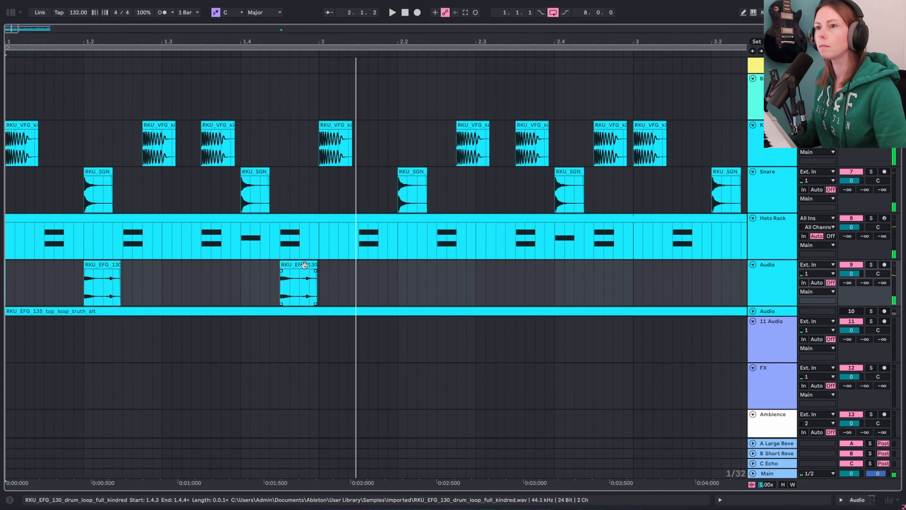
{"action": "left_click_drag", "start_coordinate": [217, 265], "coordinate": [319, 269]}
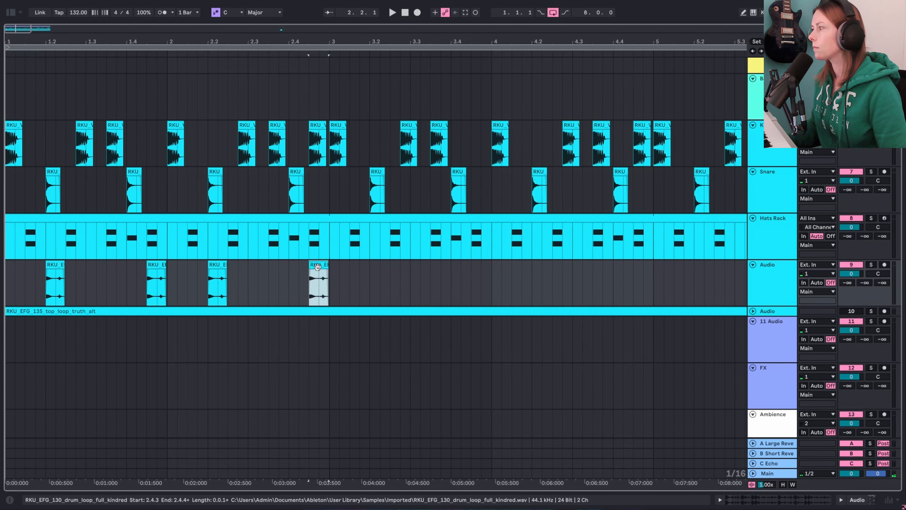
{"action": "left_click", "coordinate": [350, 297]}
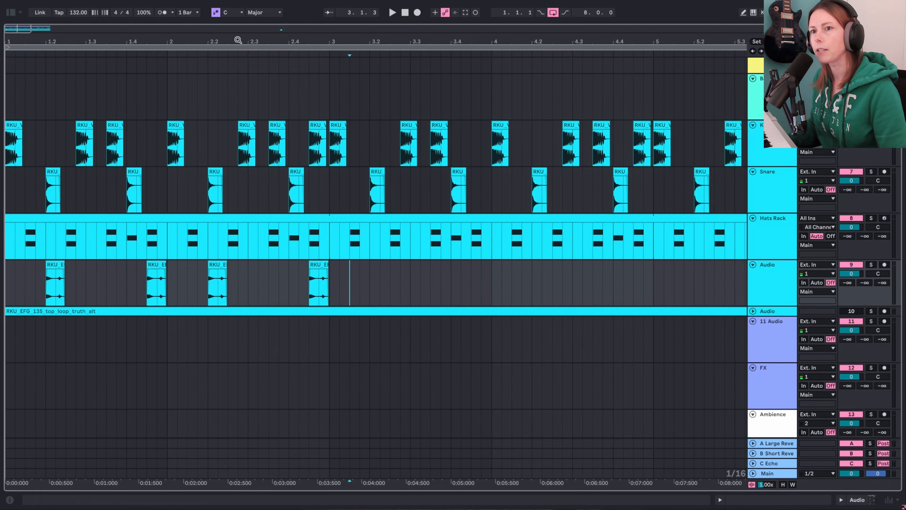
{"action": "left_click_drag", "start_coordinate": [238, 40], "coordinate": [238, 34]}
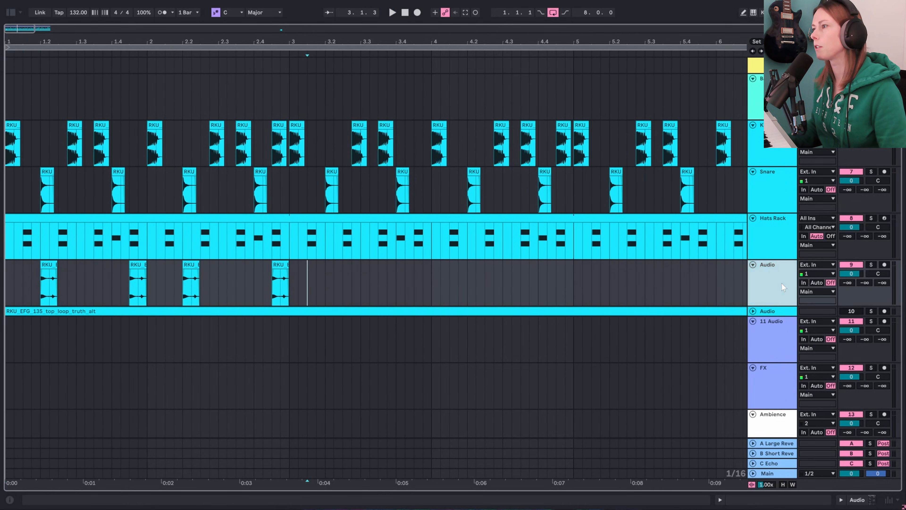
- Set the track volumes to -1.9 dB for the slice, -2.6 dB for Hats Rack and -0.4 dB for Snare, and play the groove
{"action": "left_click", "coordinate": [851, 274]}
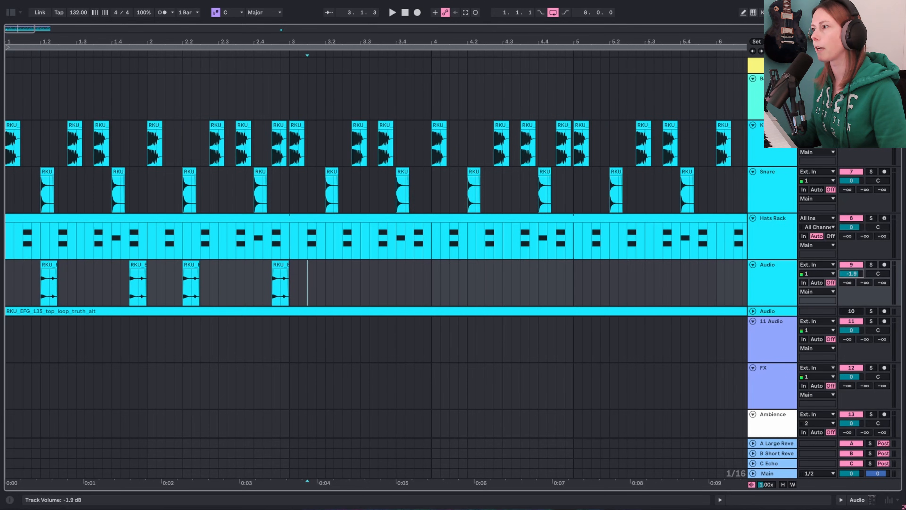
{"action": "left_click_drag", "start_coordinate": [862, 230], "coordinate": [863, 235]}
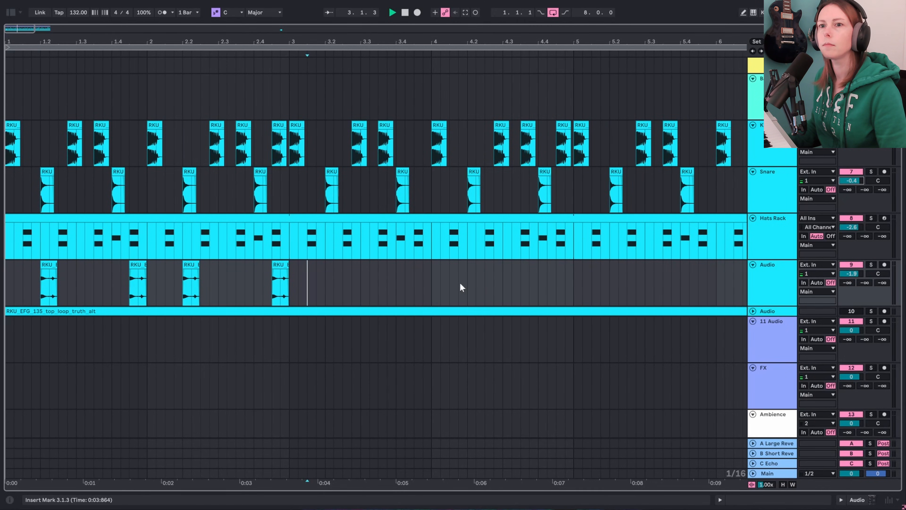
{"action": "key", "text": "space"}
{"action": "left_click", "coordinate": [406, 12]}
{"action": "key", "text": "space"}
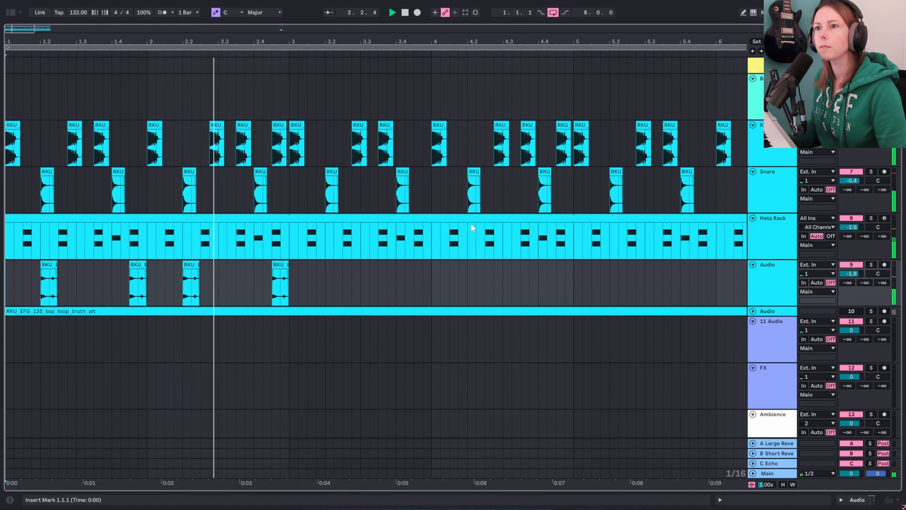
{"action": "key", "text": "space"}
- Consolidate the sliced percussion from 1.1.1 to 3.1.1 into one clip and duplicate it three times to fill eight bars
{"action": "left_click_drag", "start_coordinate": [296, 278], "coordinate": [1, 286]}
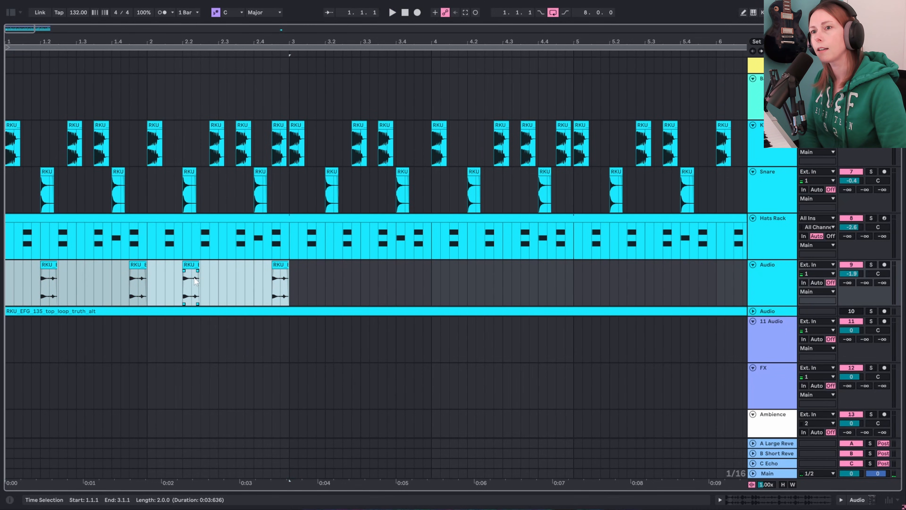
{"action": "key", "text": "ctrl+j"}
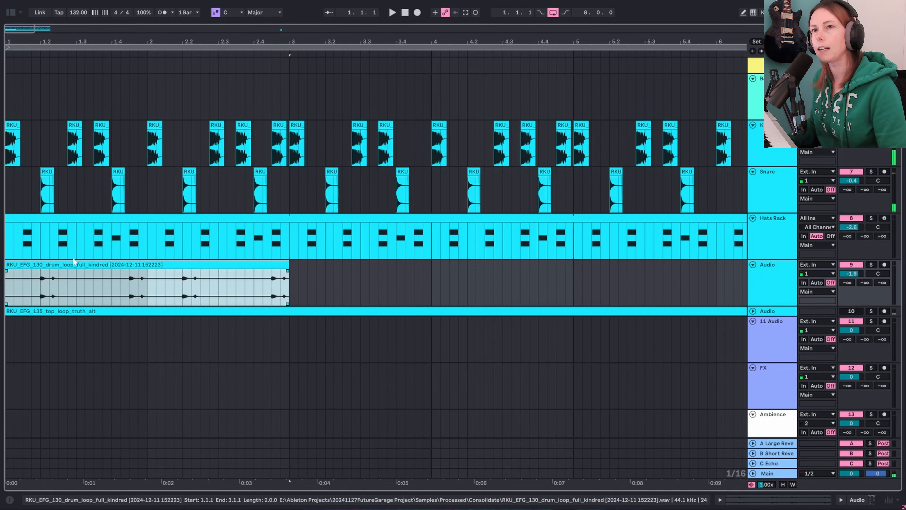
{"action": "left_click_drag", "start_coordinate": [117, 45], "coordinate": [117, 39]}
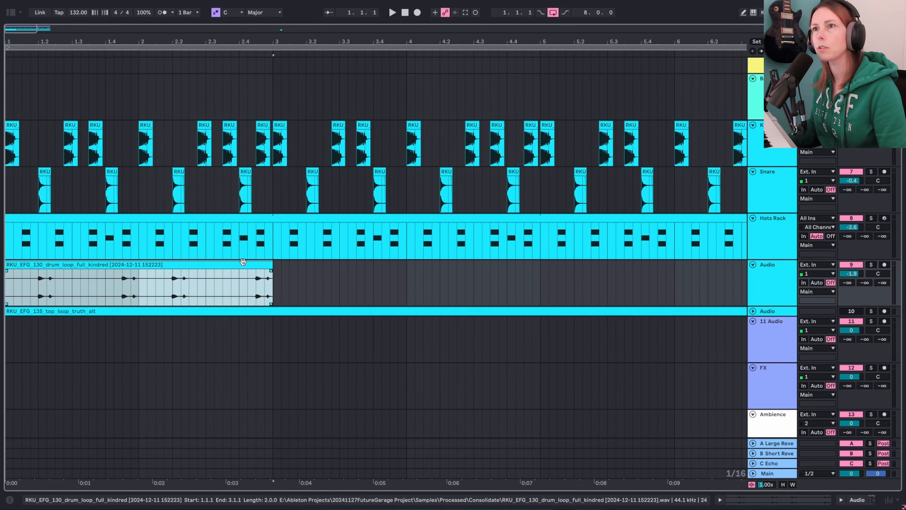
{"action": "left_click_drag", "start_coordinate": [298, 44], "coordinate": [298, 14]}
{"action": "key", "text": "ctrl+d"}
{"action": "key", "text": "ctrl+d"}
{"action": "key", "text": "ctrl+d"}
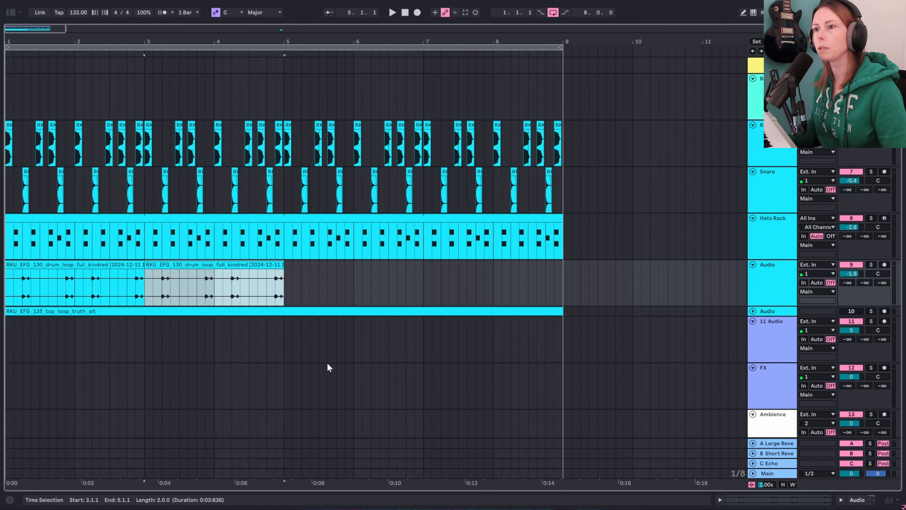
- Unfold the track holding the RKU_EFG_135_top_loop_truth_alt clip, solo it, and audition the loop
{"action": "left_click", "coordinate": [268, 311]}
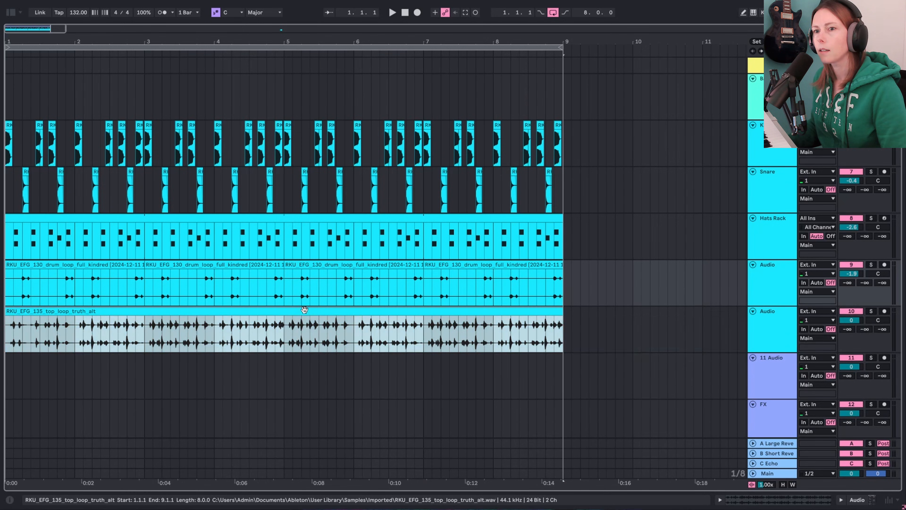
{"action": "left_click_drag", "start_coordinate": [112, 42], "coordinate": [122, 46]}
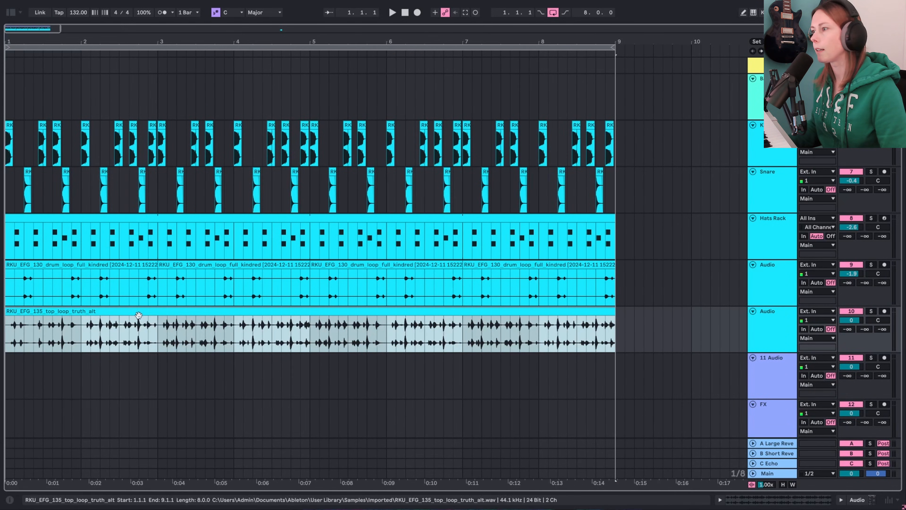
{"action": "key", "text": "s"}
{"action": "key", "text": "space"}
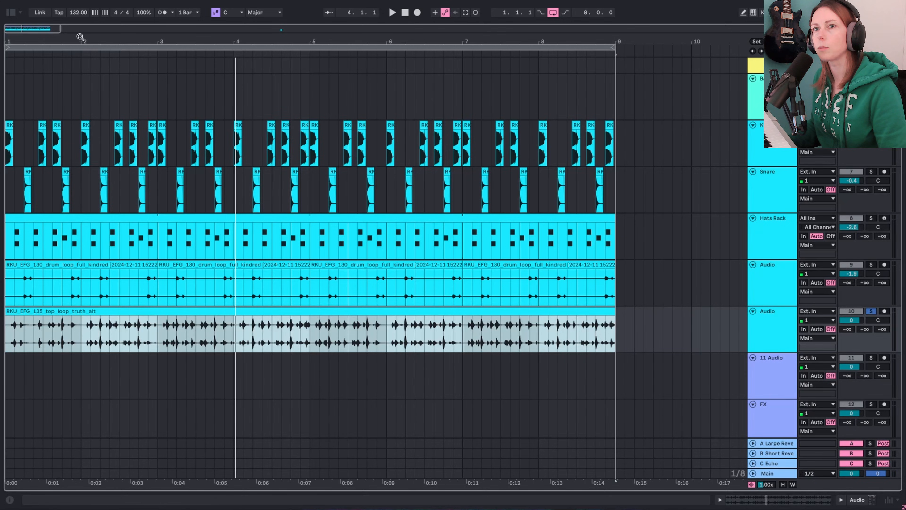
{"action": "left_click_drag", "start_coordinate": [81, 38], "coordinate": [173, 229]}
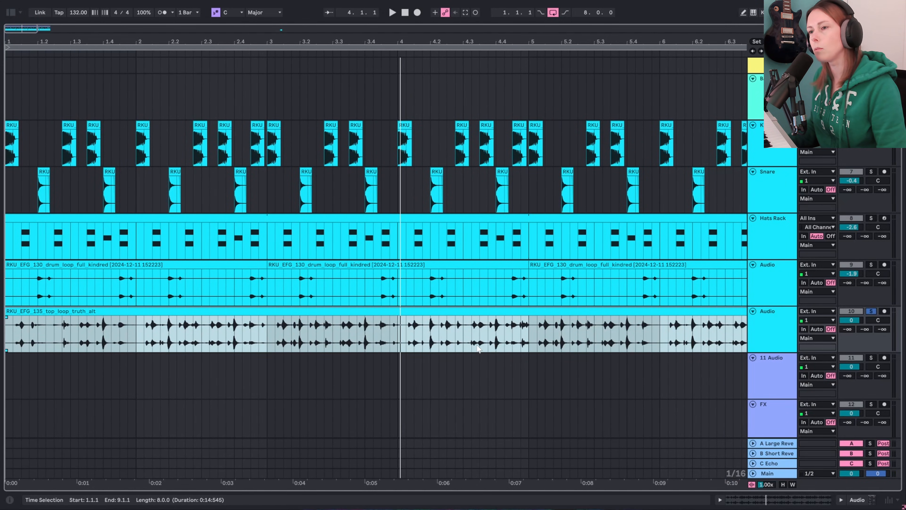
{"action": "left_click_drag", "start_coordinate": [490, 41], "coordinate": [333, 42]}
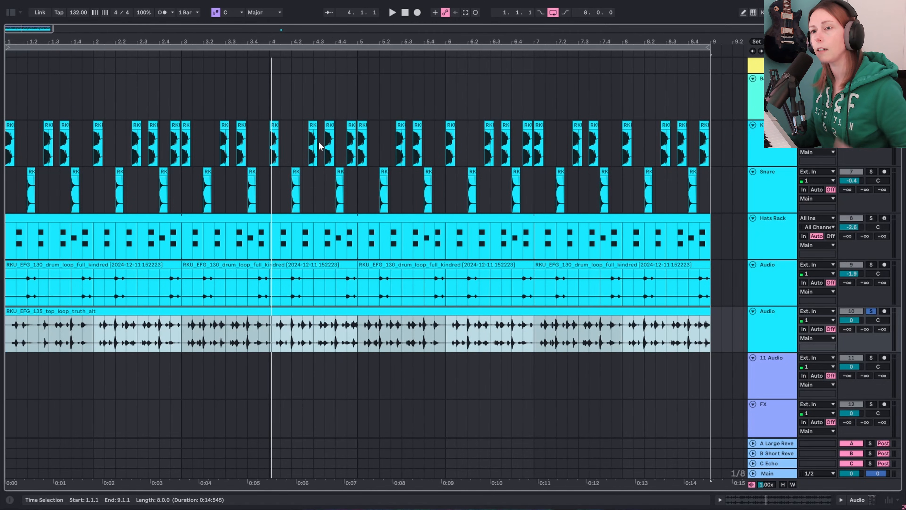
- Audition the edited four-bar Top loop clip on its soloed track
{"action": "left_click", "coordinate": [183, 340]}
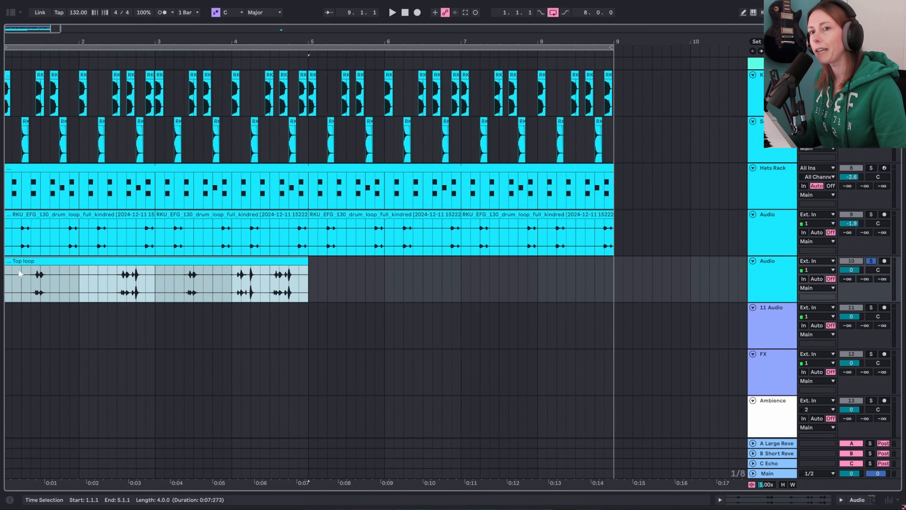
{"action": "left_click", "coordinate": [39, 262]}
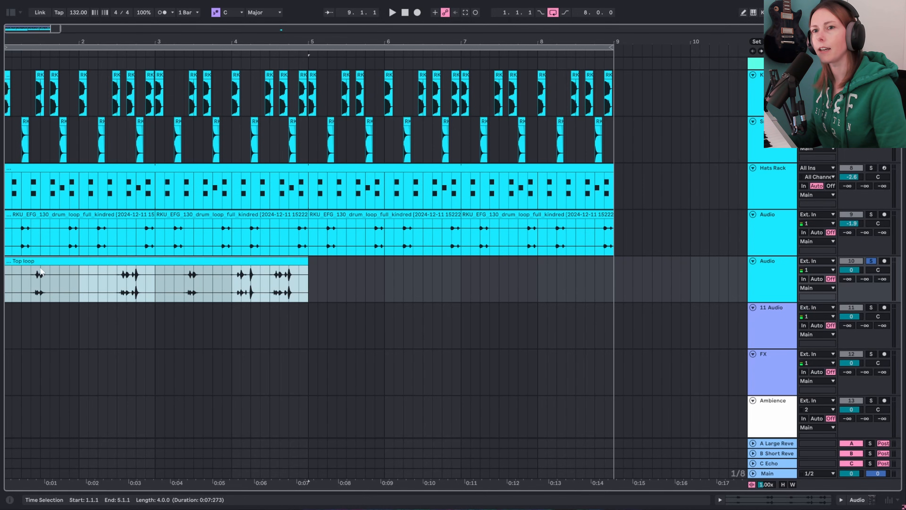
{"action": "key", "text": "space"}
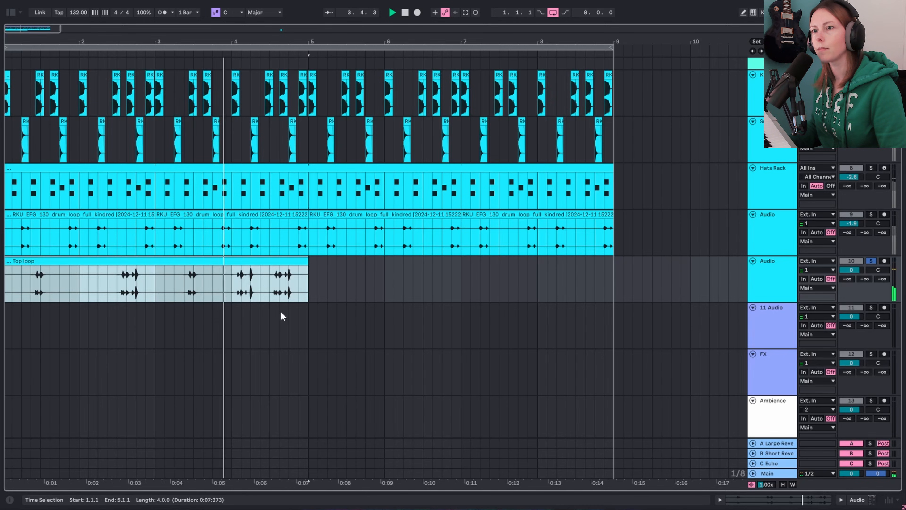
{"action": "key", "text": "space"}
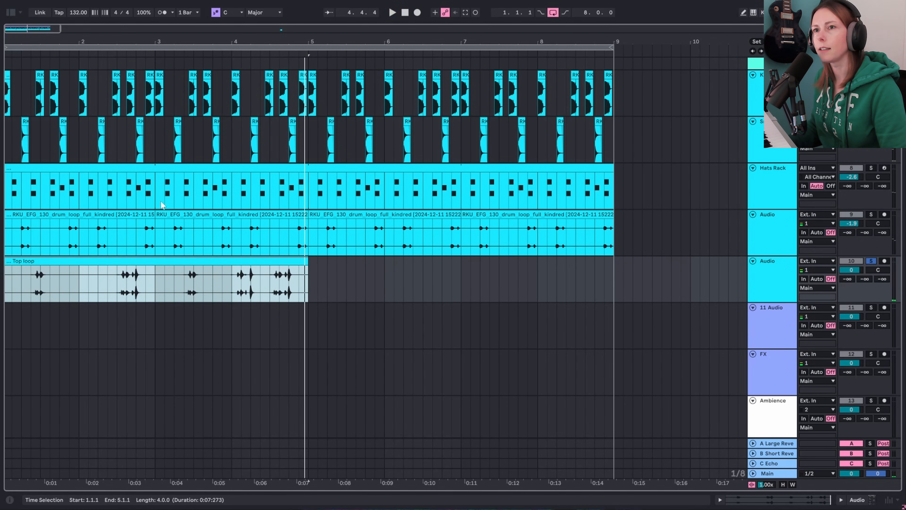
- Unsolo the Top loop track, duplicate the clip to cover bars 5 to 8, and play the full groove
{"action": "scroll", "coordinate": [641, 237], "scroll_direction": "up", "scroll_amount": 4}
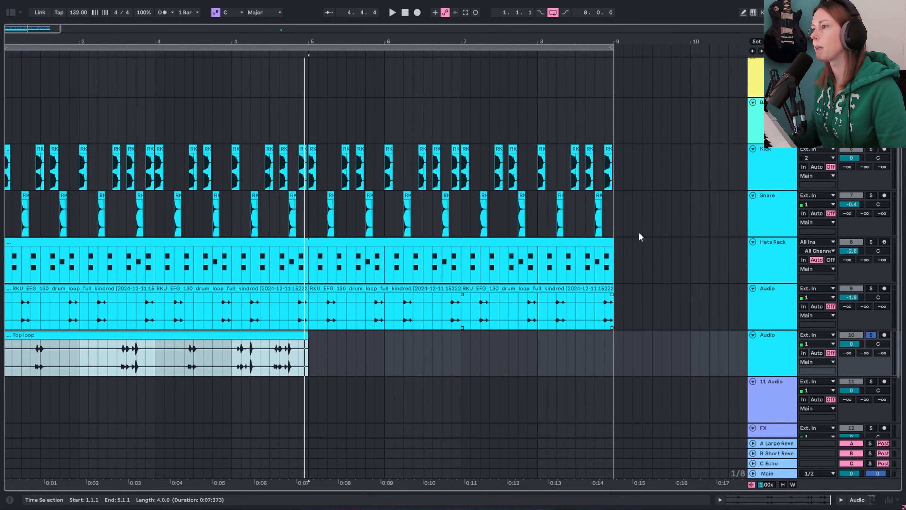
{"action": "left_click", "coordinate": [870, 335]}
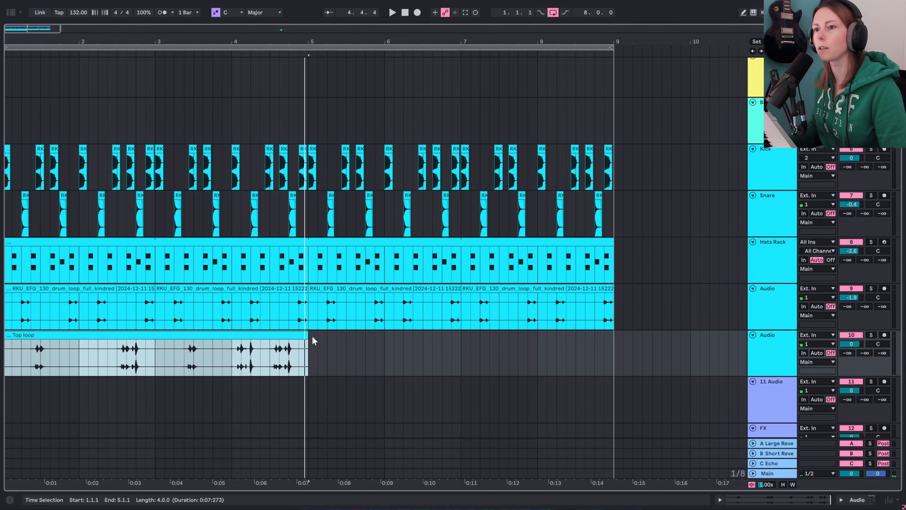
{"action": "key", "text": "ctrl+d"}
{"action": "key", "text": "space"}
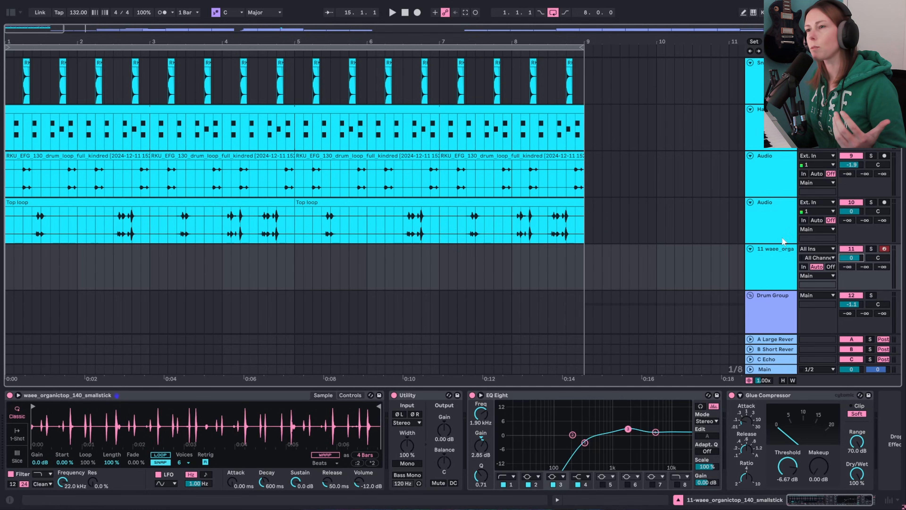
- Select the waee_organictop_140_smallstick track to inspect its sampler and effect chain
{"action": "left_click", "coordinate": [772, 276]}
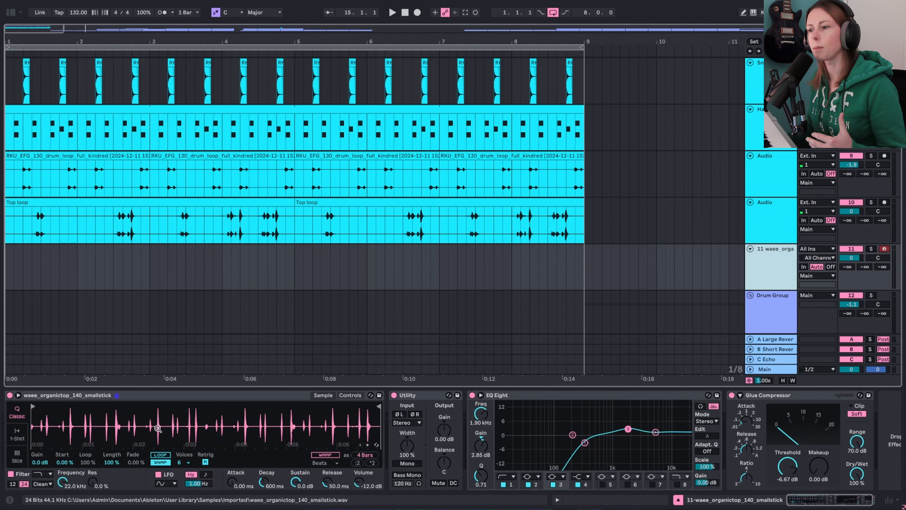
- Switch the waee_organictop_140_smallstick sampler to Slice mode and place the insert marker at the start of its track
{"action": "left_click", "coordinate": [18, 460]}
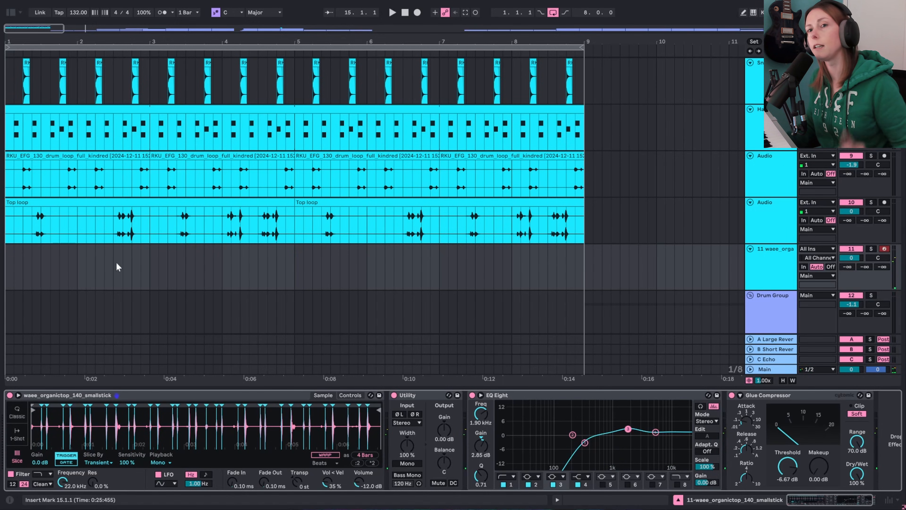
{"action": "left_click", "coordinate": [10, 271]}
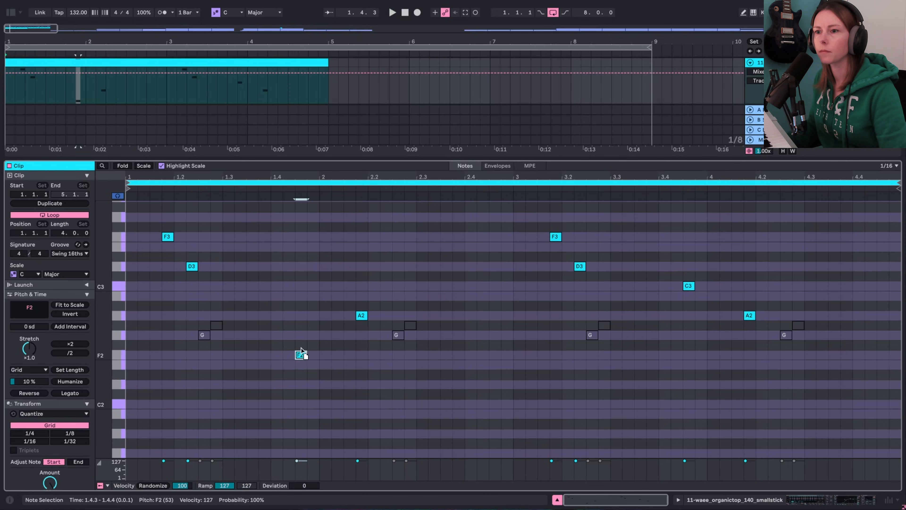
- Move the F2 note at 1.4.3 up to G2, delete all deactivated G2 and G#2 notes from the clip, and play the pattern
{"action": "left_click_drag", "start_coordinate": [300, 355], "coordinate": [304, 334]}
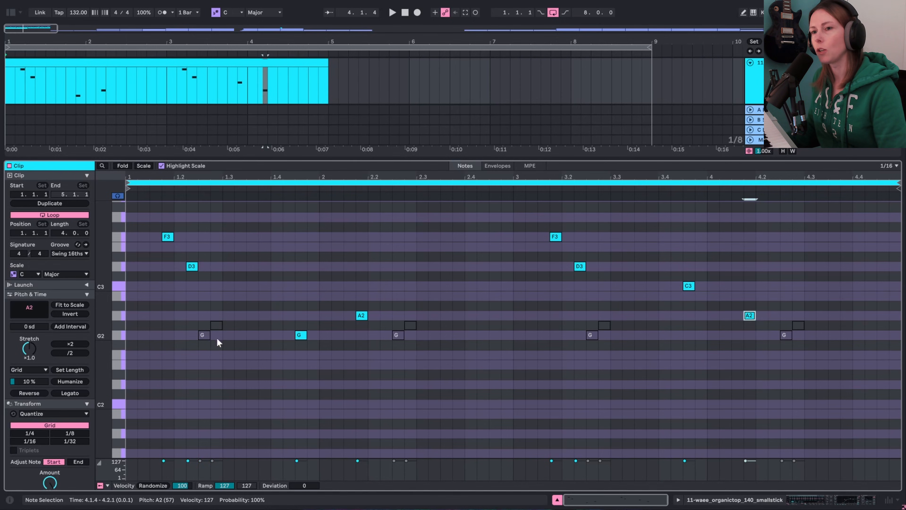
{"action": "left_click_drag", "start_coordinate": [221, 342], "coordinate": [197, 323]}
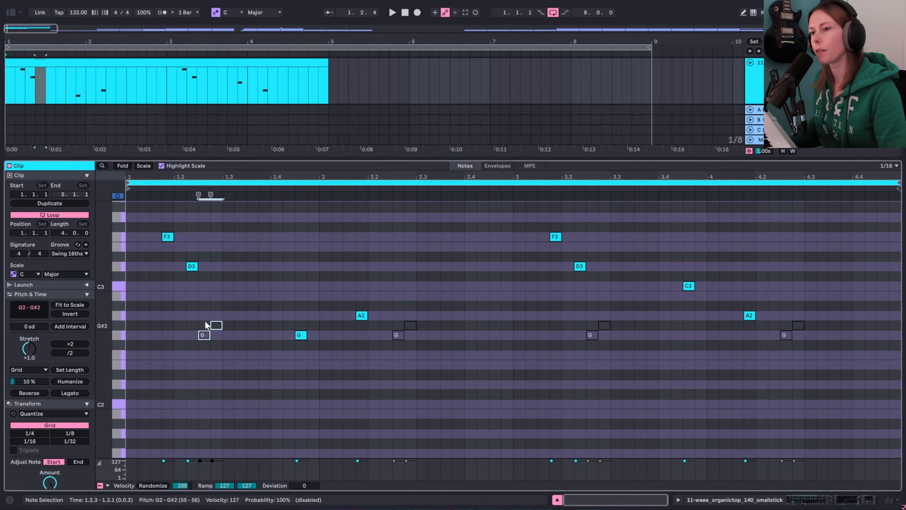
{"action": "left_click_drag", "start_coordinate": [251, 363], "coordinate": [152, 297]}
{"action": "key", "text": "Delete"}
{"action": "left_click_drag", "start_coordinate": [498, 370], "coordinate": [382, 337]}
{"action": "key", "text": "Delete"}
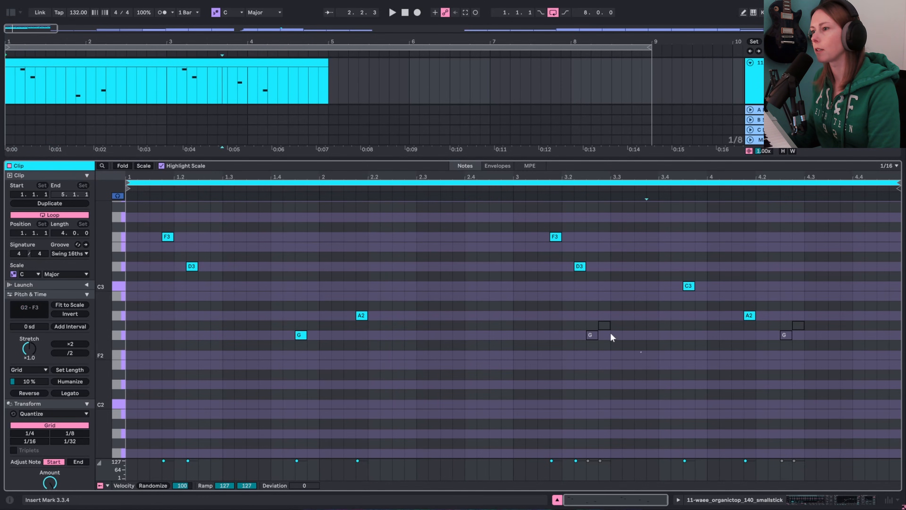
{"action": "left_click_drag", "start_coordinate": [647, 370], "coordinate": [585, 336]}
{"action": "key", "text": "Delete"}
{"action": "left_click_drag", "start_coordinate": [828, 357], "coordinate": [778, 320]}
{"action": "key", "text": "Delete"}
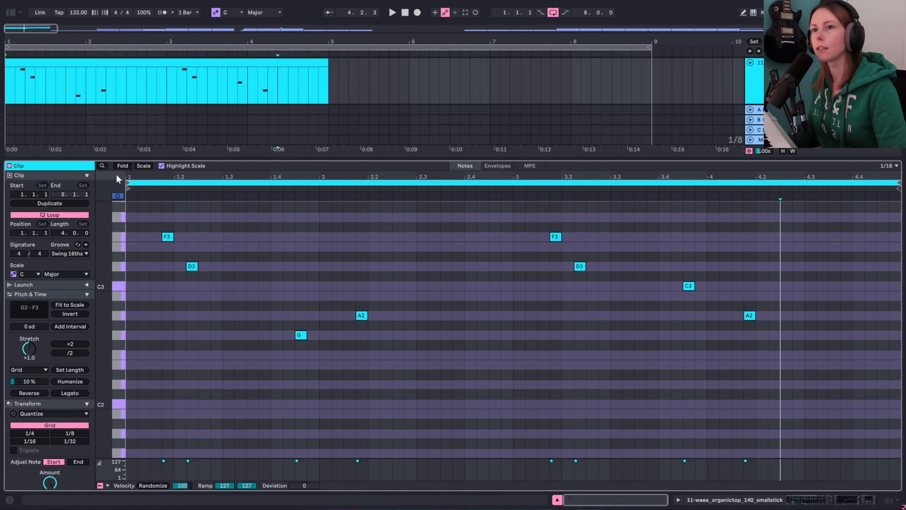
{"action": "key", "text": "space"}
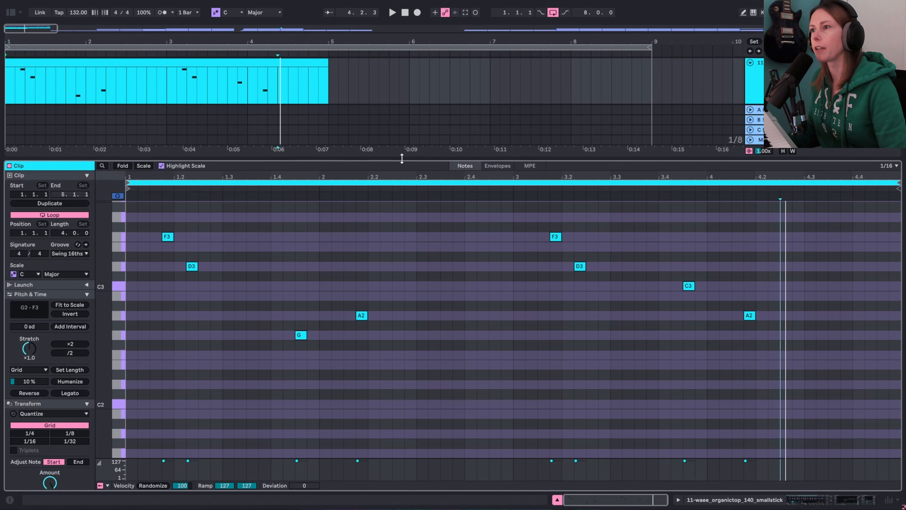
- Close the clip editor, duplicate the Snare track, and clear all clips from the duplicate
{"action": "left_click_drag", "start_coordinate": [403, 156], "coordinate": [402, 496]}
{"action": "left_click", "coordinate": [766, 227]}
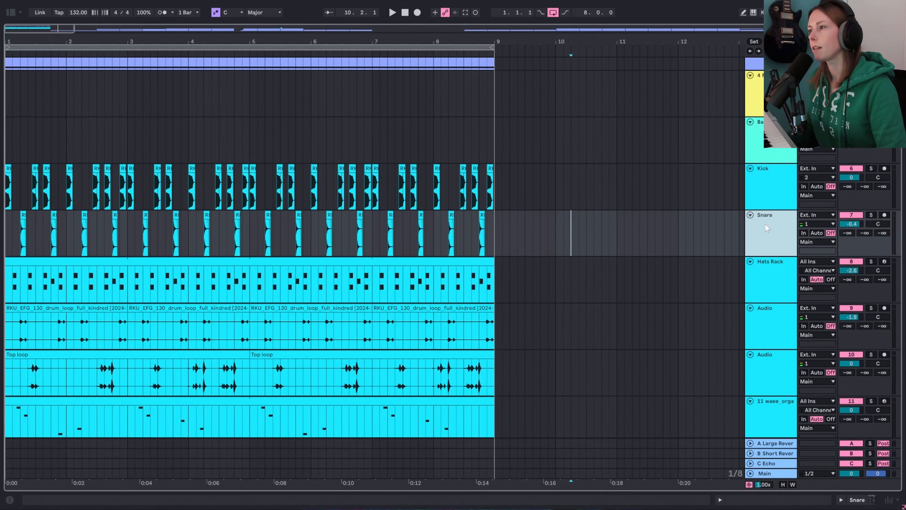
{"action": "right_click", "coordinate": [771, 227]}
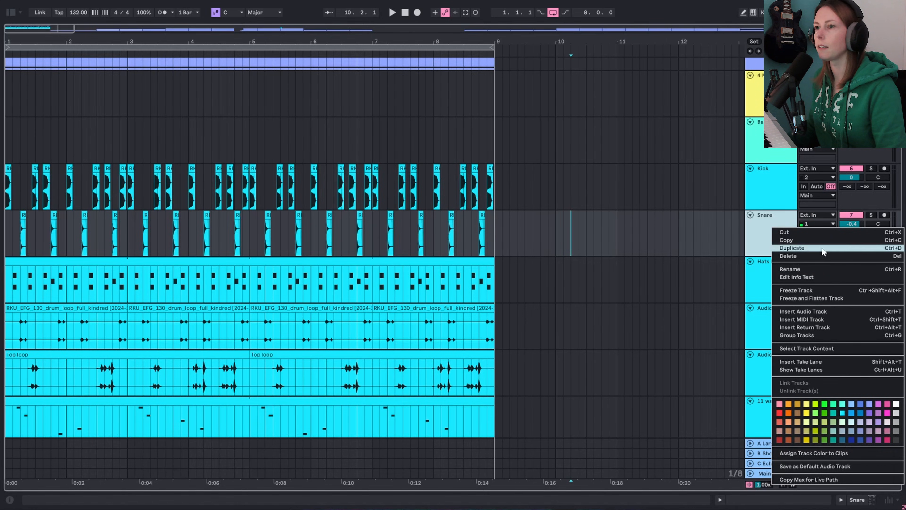
{"action": "left_click", "coordinate": [610, 258]}
{"action": "left_click_drag", "start_coordinate": [562, 285], "coordinate": [2, 280]}
{"action": "key", "text": "Delete"}
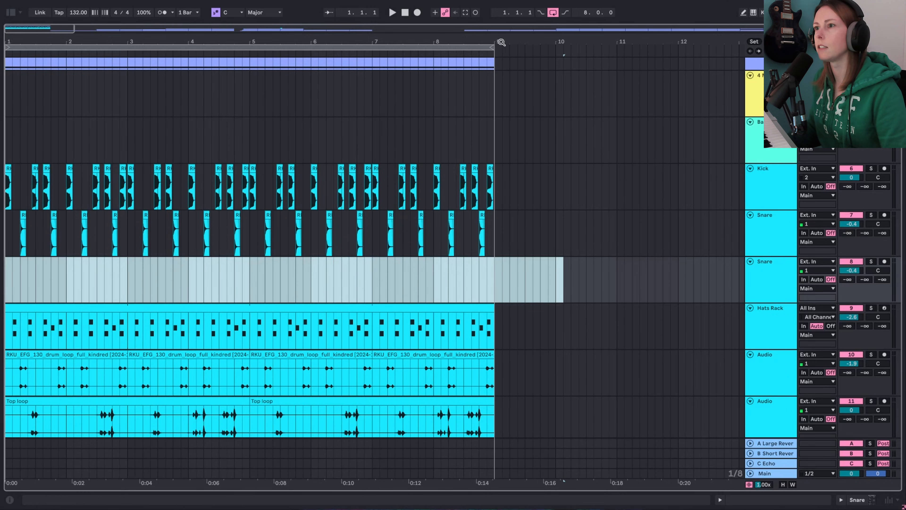
{"action": "left_click", "coordinate": [512, 283]}
{"action": "left_click", "coordinate": [495, 284]}
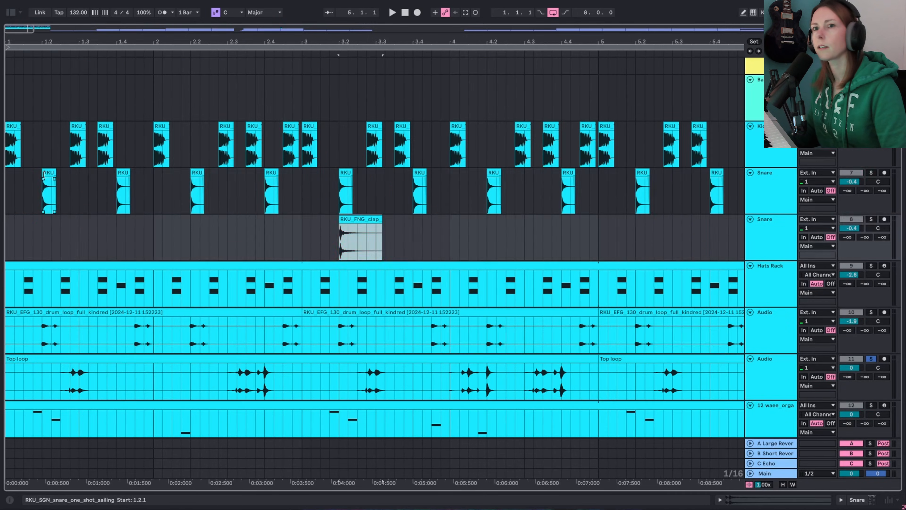
- Solo and compare the snare hit with the RKU_FNG_clap clip, and move the clap to beat 2.4
{"action": "left_click", "coordinate": [43, 175]}
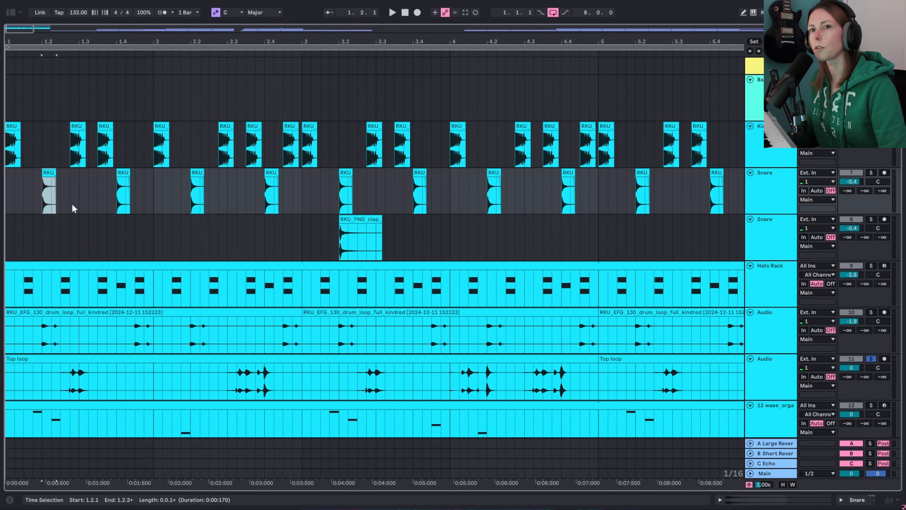
{"action": "key", "text": "s"}
{"action": "key", "text": "space"}
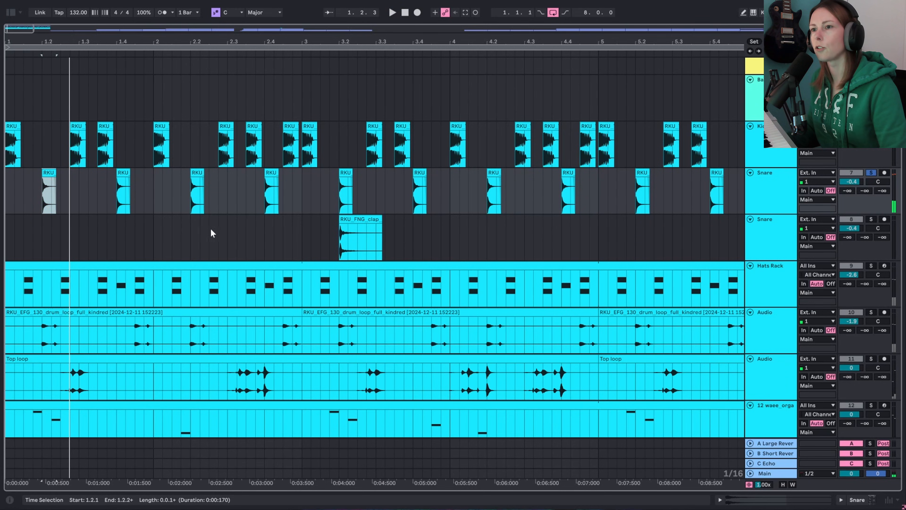
{"action": "left_click", "coordinate": [352, 228]}
{"action": "key", "text": "s"}
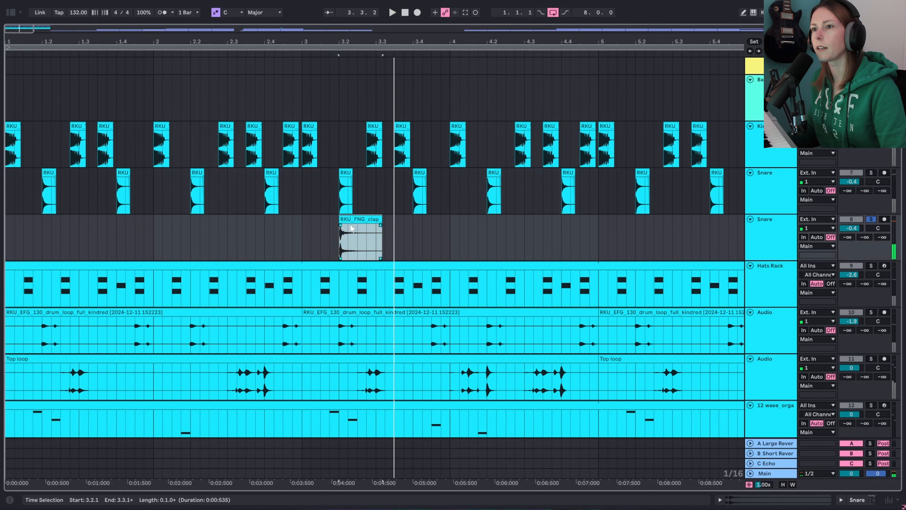
{"action": "left_click_drag", "start_coordinate": [362, 232], "coordinate": [297, 225]}
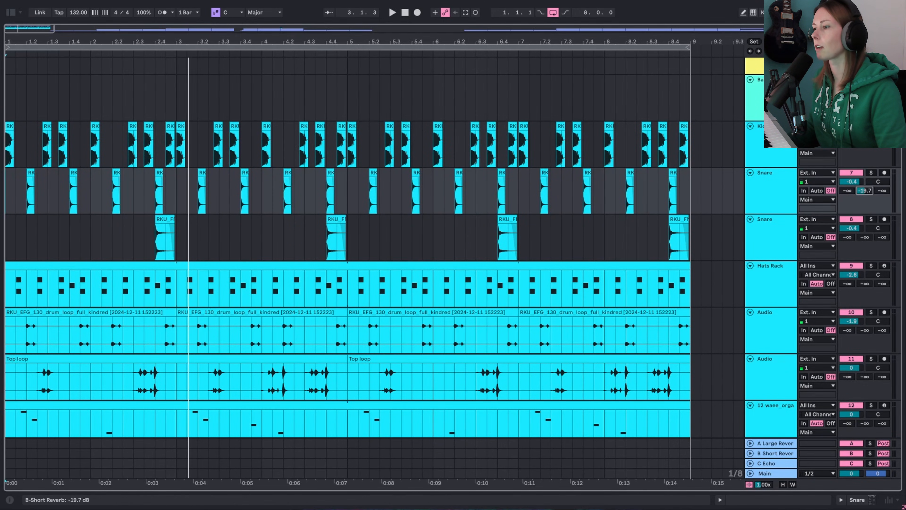
- Check the Large and Short Reverb returns, set the clap track's Large Reverb send to -11.6 dB, and audition the groove
{"action": "left_click", "coordinate": [776, 443]}
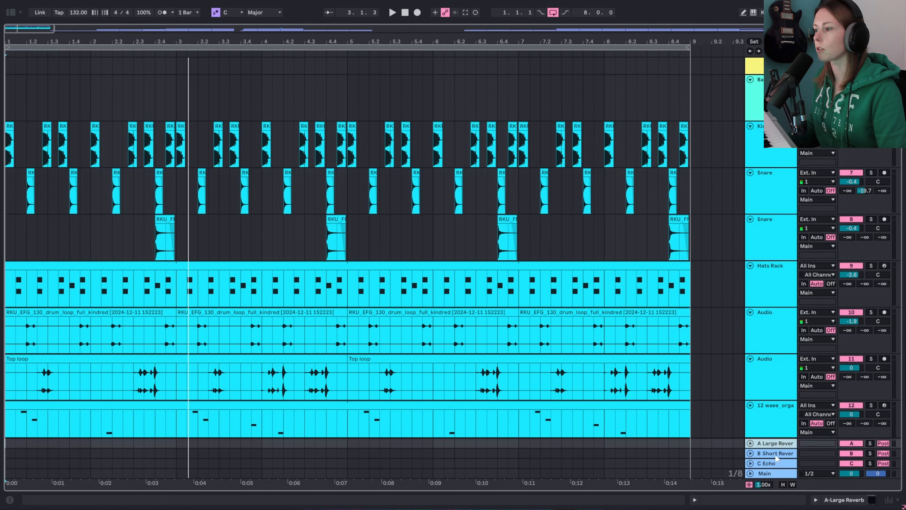
{"action": "left_click", "coordinate": [777, 455]}
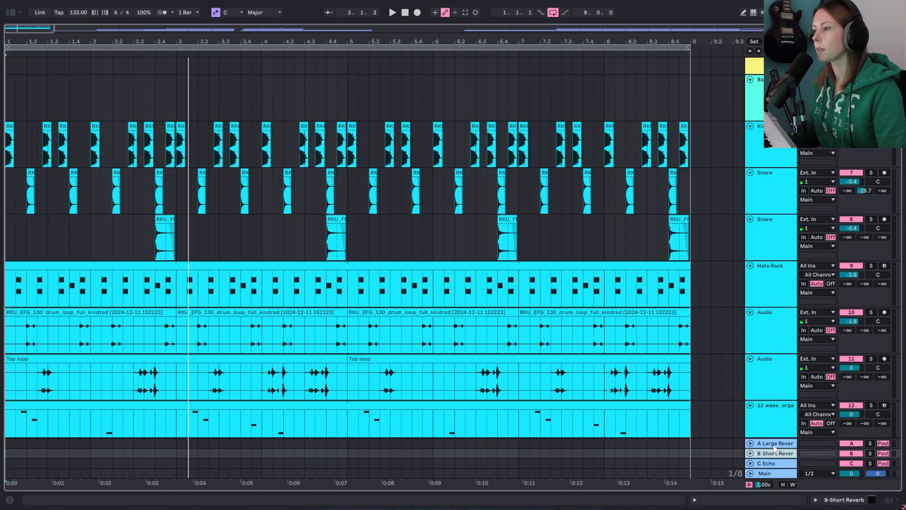
{"action": "left_click", "coordinate": [773, 446]}
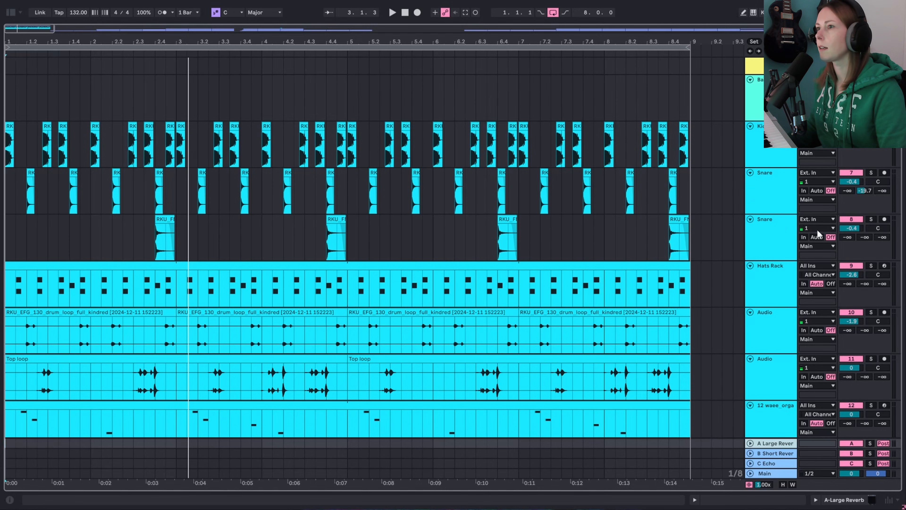
{"action": "left_click", "coordinate": [165, 235]}
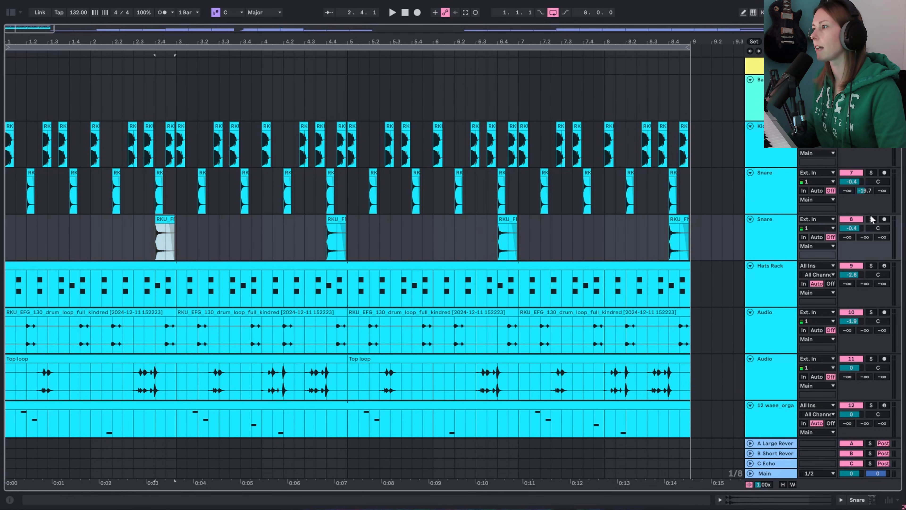
{"action": "left_click", "coordinate": [854, 237]}
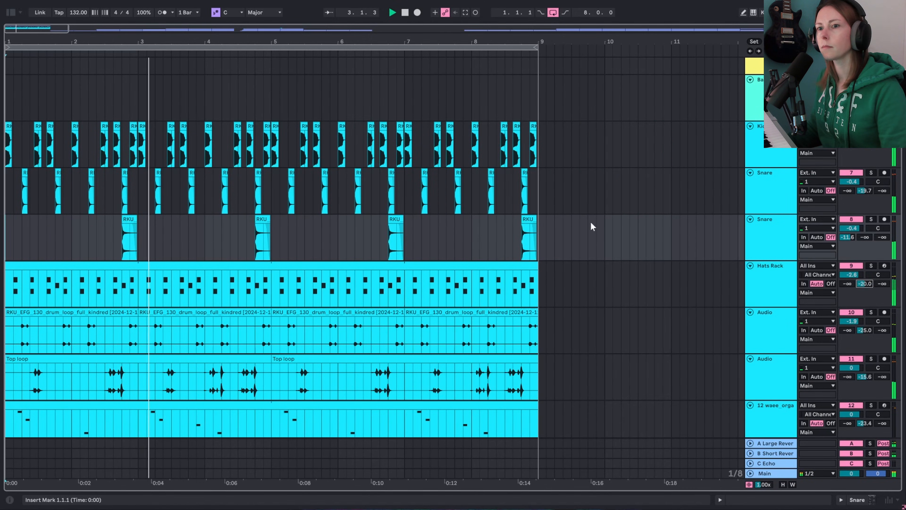
{"action": "left_click", "coordinate": [279, 237]}
{"action": "key", "text": "space"}
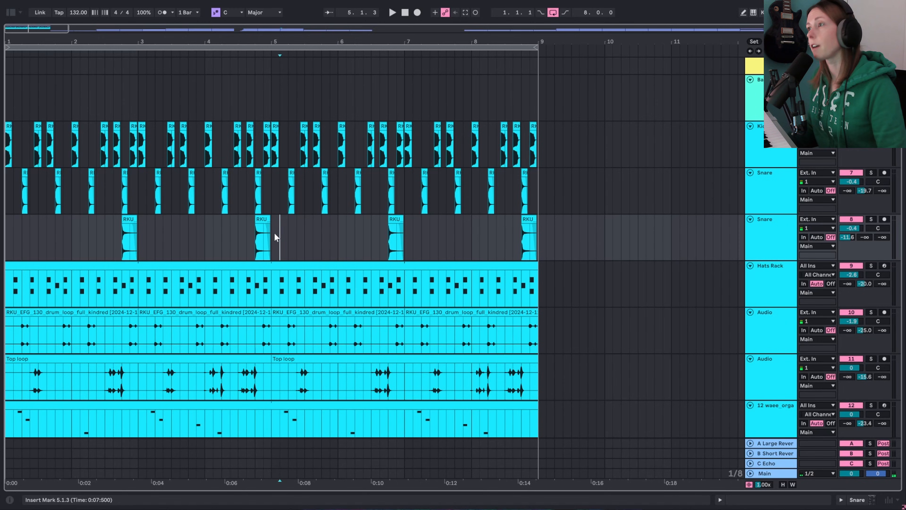
- Group the tracks from Snare down to waee_organictop, leaving the Kick outside, and colour the group cyan
{"action": "left_click", "coordinate": [765, 153]}
{"action": "scroll", "coordinate": [765, 158], "scroll_direction": "down", "scroll_amount": 1}
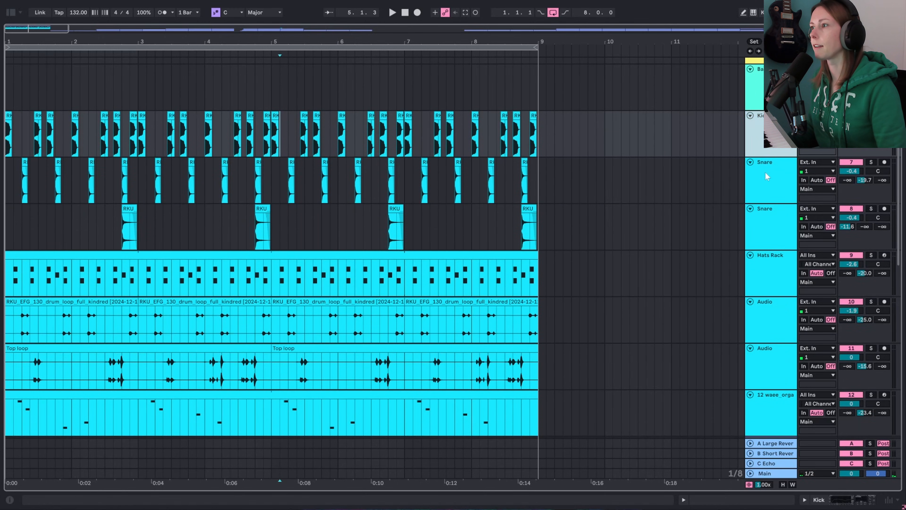
{"action": "left_click", "coordinate": [769, 180]}
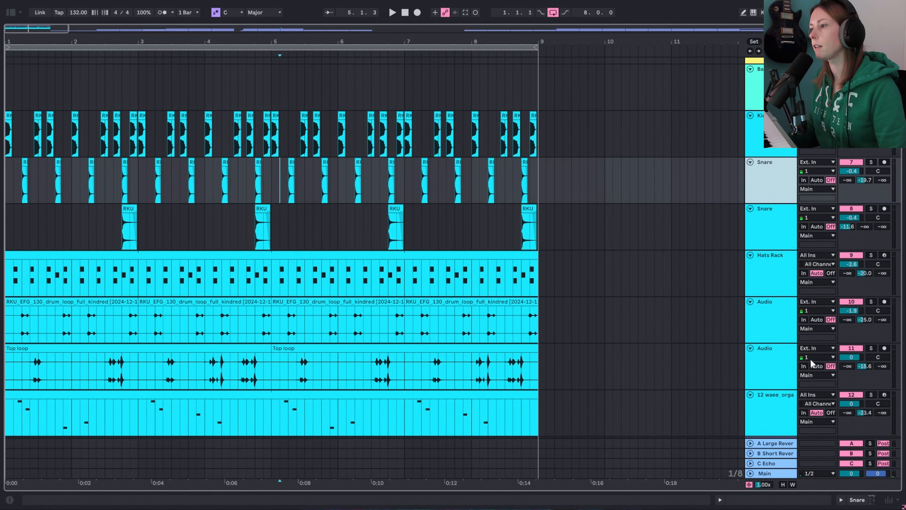
{"action": "left_click", "coordinate": [767, 420], "text": "shift"}
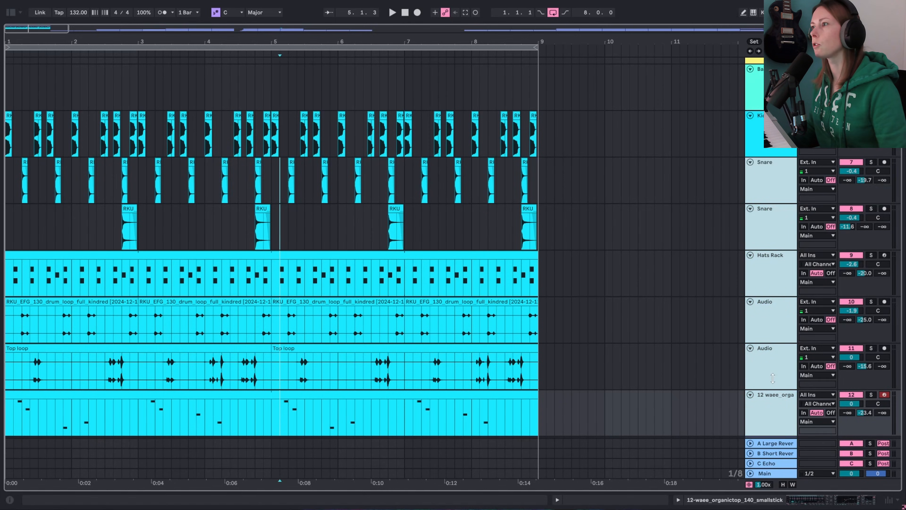
{"action": "key", "text": "ctrl+g"}
{"action": "right_click", "coordinate": [778, 187]}
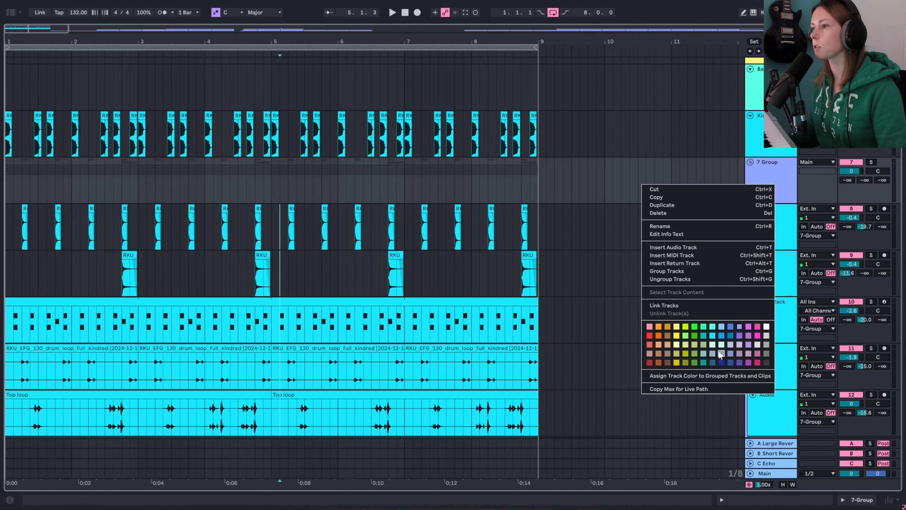
{"action": "left_click", "coordinate": [718, 341]}
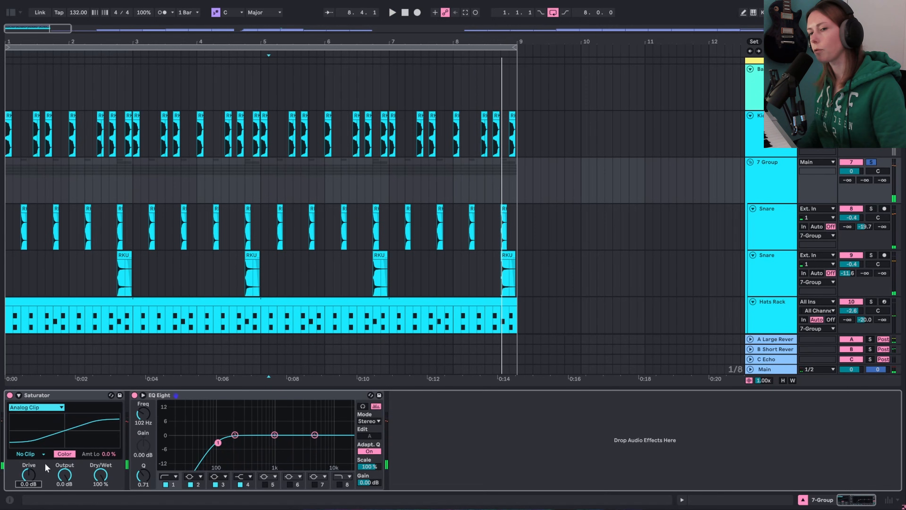
- Play the soloed drum group and set its Saturator drive to 2 dB
{"action": "key", "text": "space"}
{"action": "type", "text": "2"}
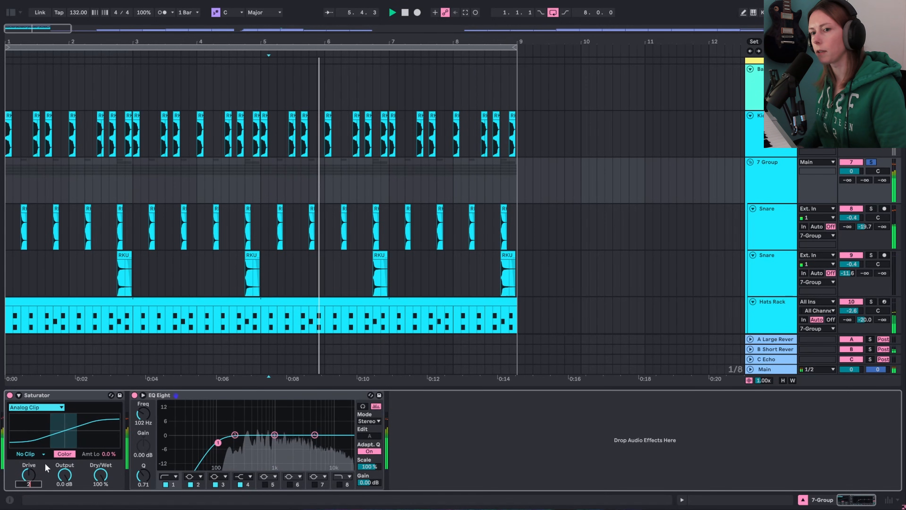
{"action": "key", "text": "Return"}
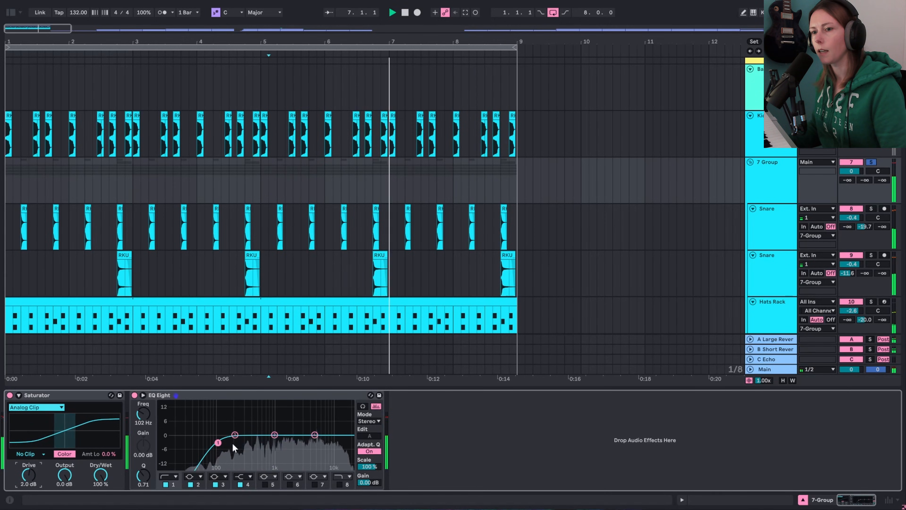
- Shape the group's EQ Eight with a 141 Hz low cut, a high cut, and a 2.36 dB boost at 4.74 kHz
{"action": "left_click_drag", "start_coordinate": [218, 442], "coordinate": [226, 442]}
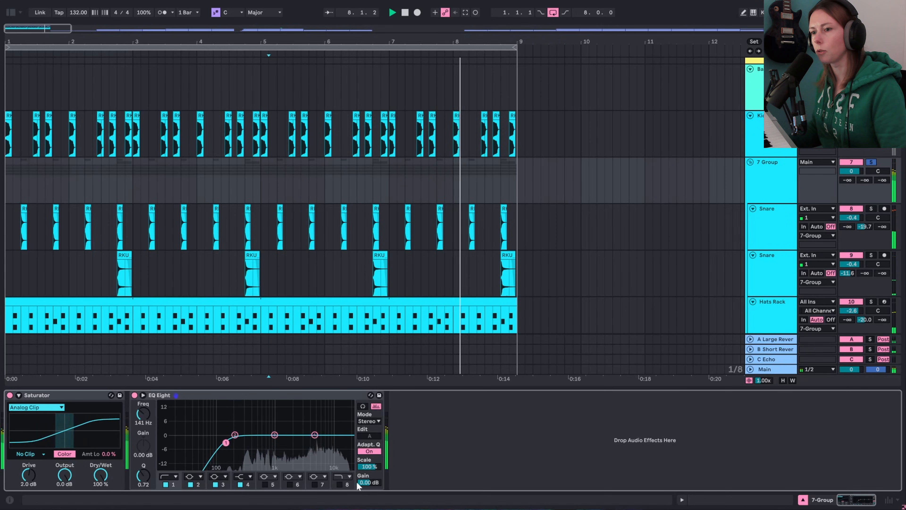
{"action": "left_click", "coordinate": [339, 484]}
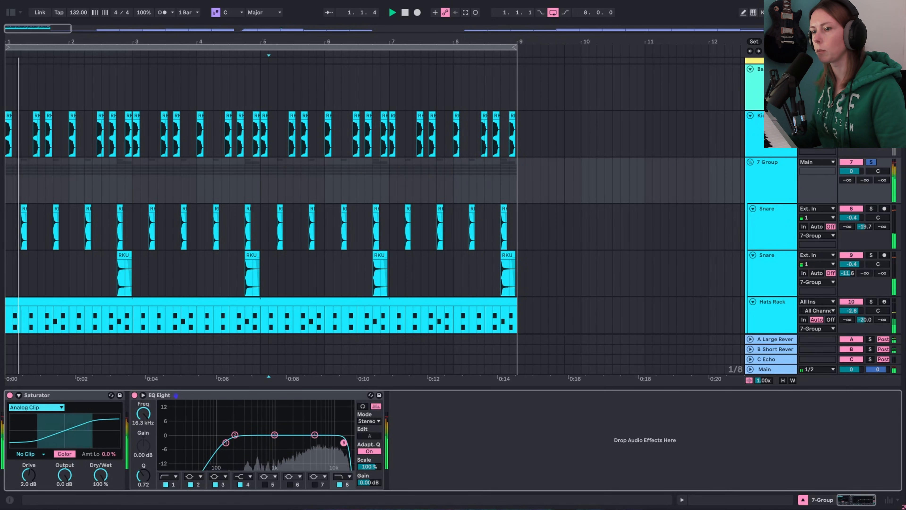
{"action": "left_click_drag", "start_coordinate": [343, 443], "coordinate": [313, 430]}
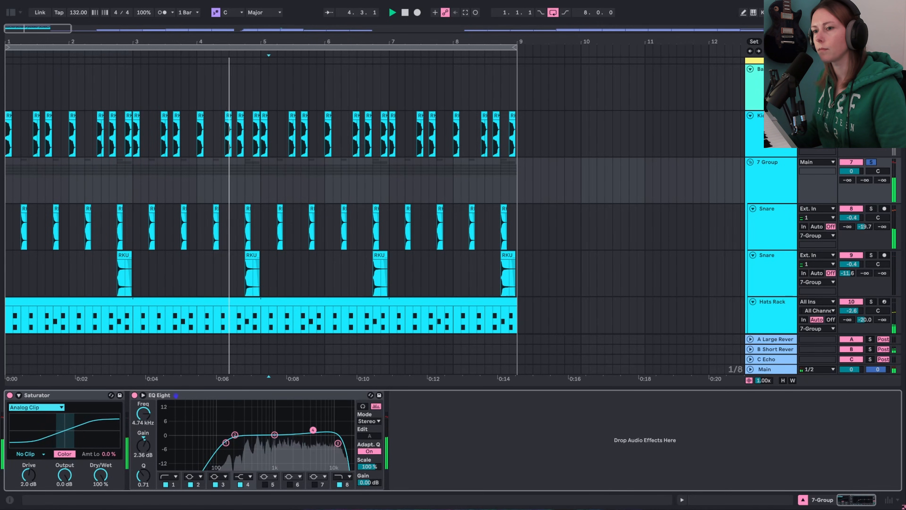
- Review the BOS_DFG_Bass_Knowledge Serum patch on the Bass track, close its window, and place the insert marker at 4.1.3
{"action": "scroll", "coordinate": [710, 253], "scroll_direction": "up", "scroll_amount": 1}
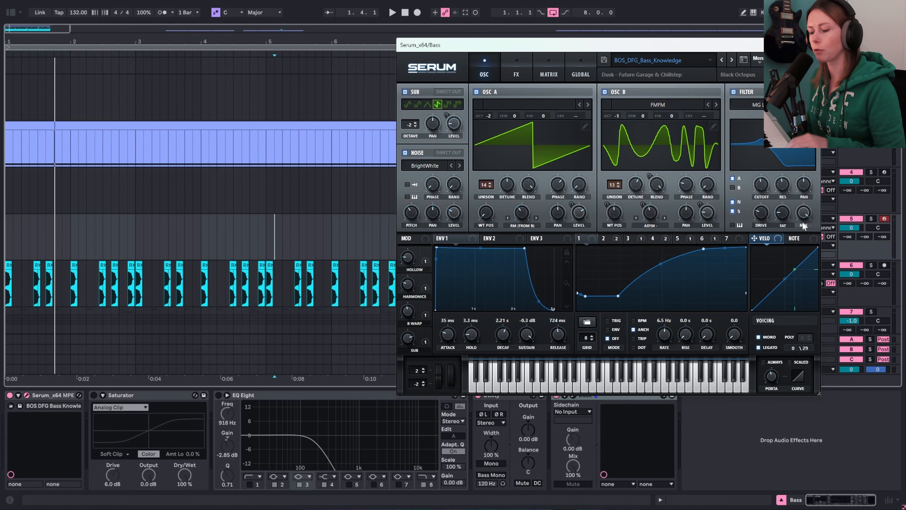
{"action": "mouse_move", "coordinate": [803, 223]}
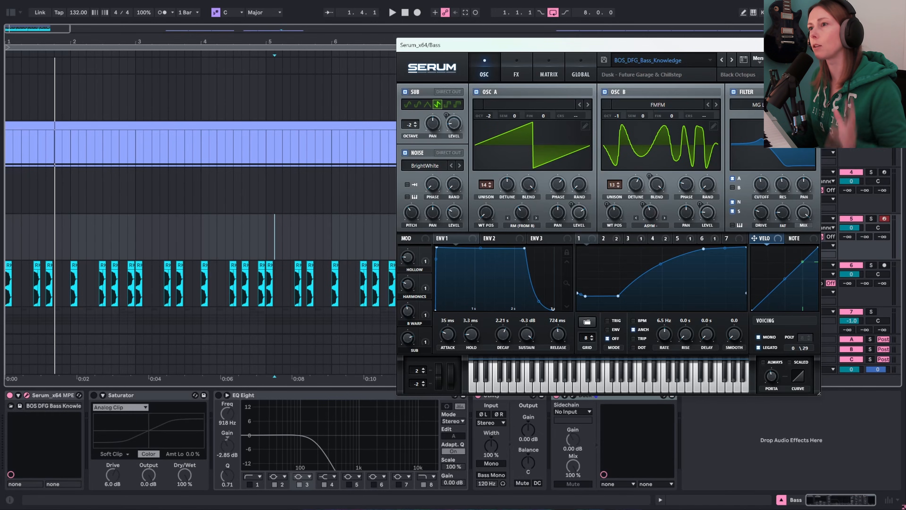
{"action": "left_click", "coordinate": [811, 45]}
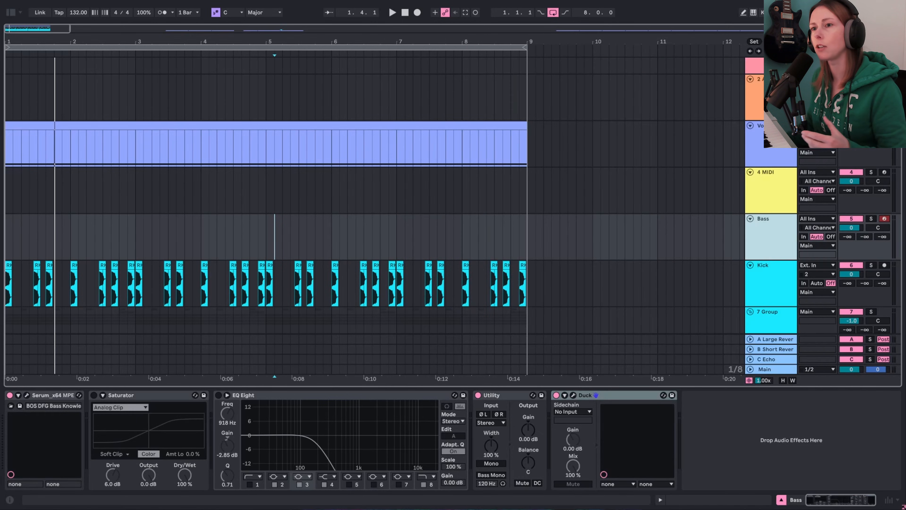
{"action": "left_click", "coordinate": [213, 232]}
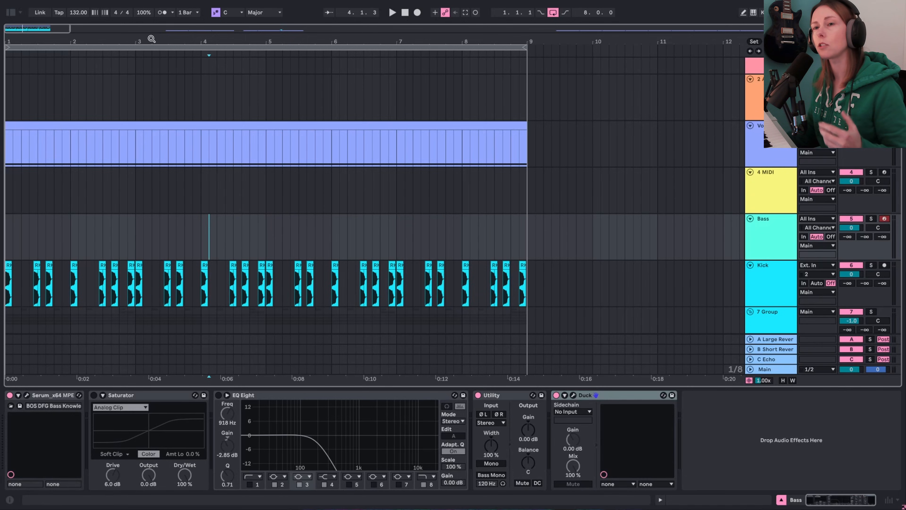
- Examine the notes of the eight-bar Bass clip, selecting those on F#2 and C#3
{"action": "key", "text": "minus"}
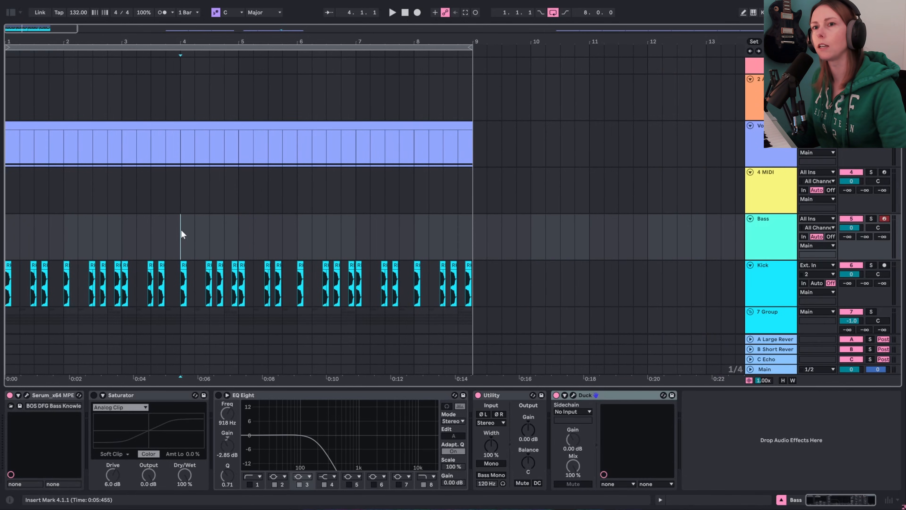
{"action": "left_click", "coordinate": [181, 230]}
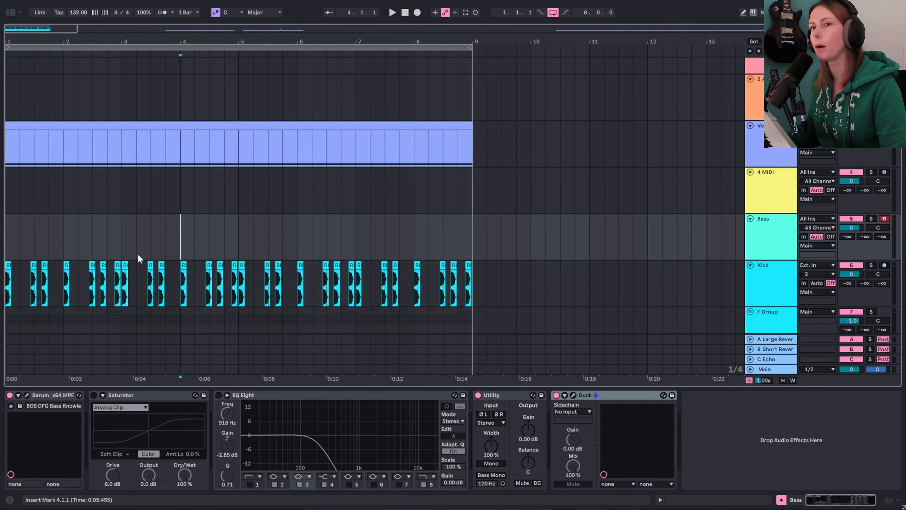
{"action": "left_click", "coordinate": [8, 232]}
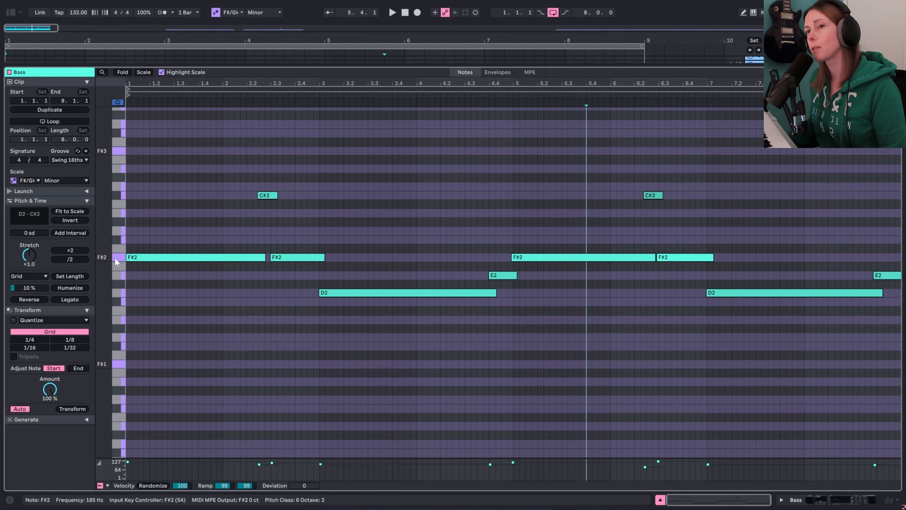
{"action": "left_click", "coordinate": [122, 260]}
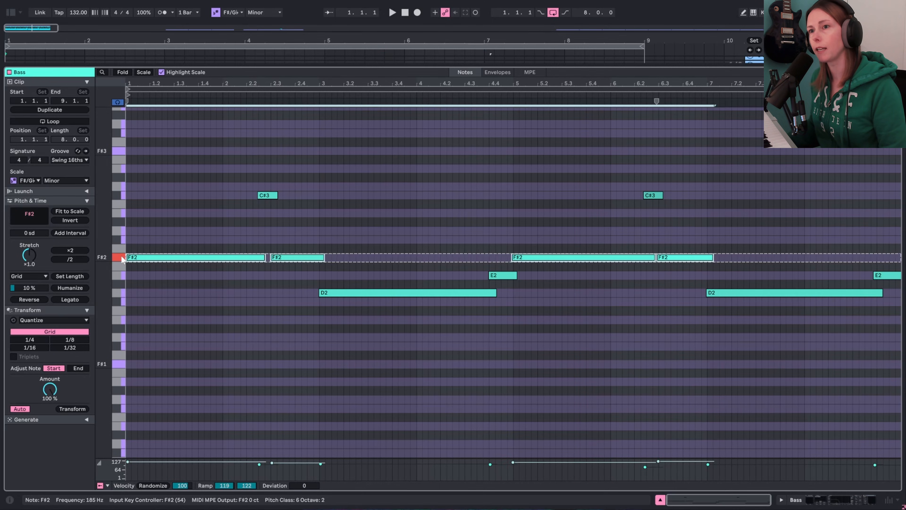
{"action": "left_click", "coordinate": [121, 195]}
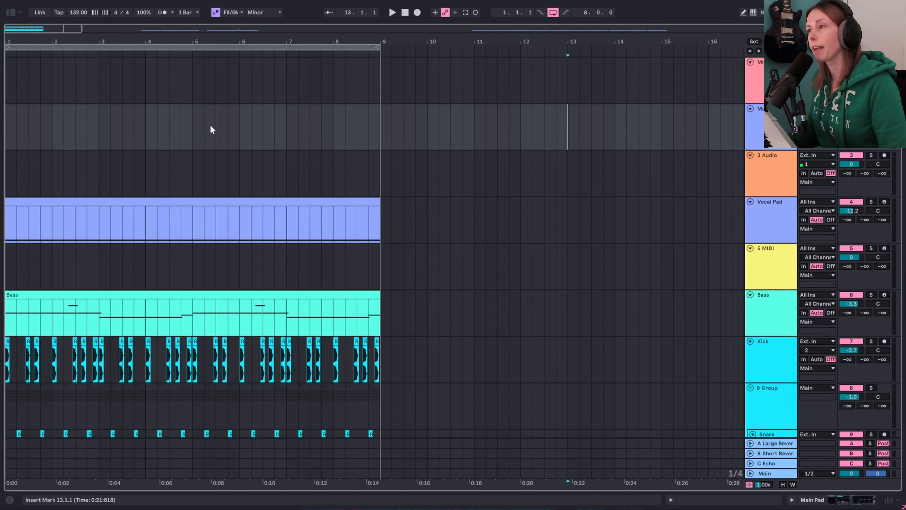
- Open the Main Pad track's devices, review its BOS_DFG_Pad_Surf Serum patch, and close the plug-in window
{"action": "double_click", "coordinate": [756, 134]}
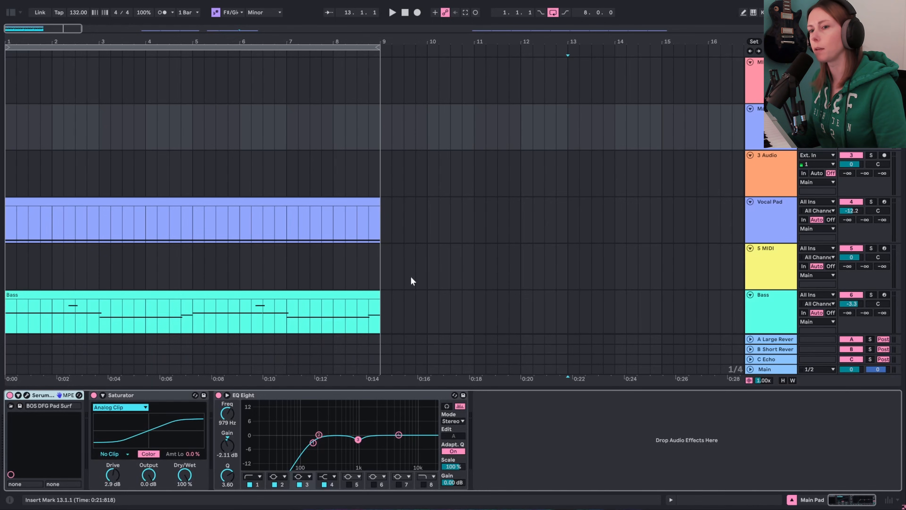
{"action": "left_click", "coordinate": [26, 396]}
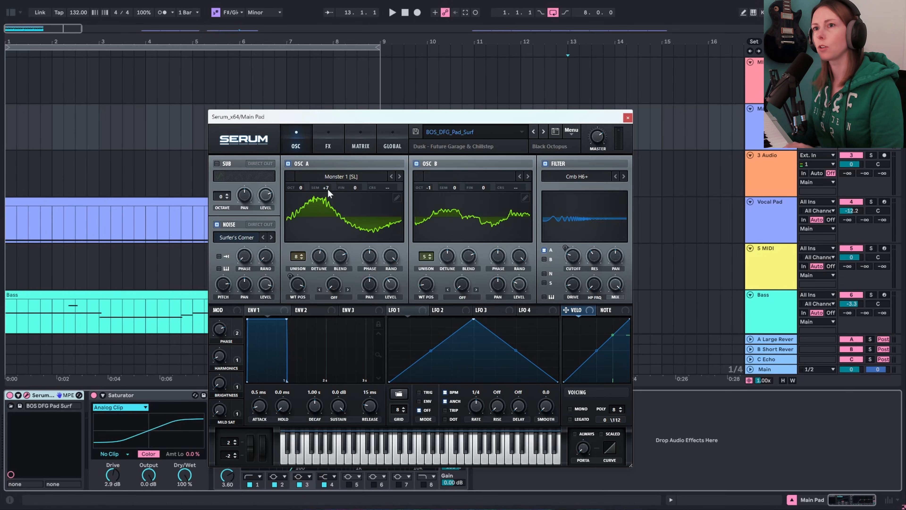
{"action": "left_click", "coordinate": [628, 118]}
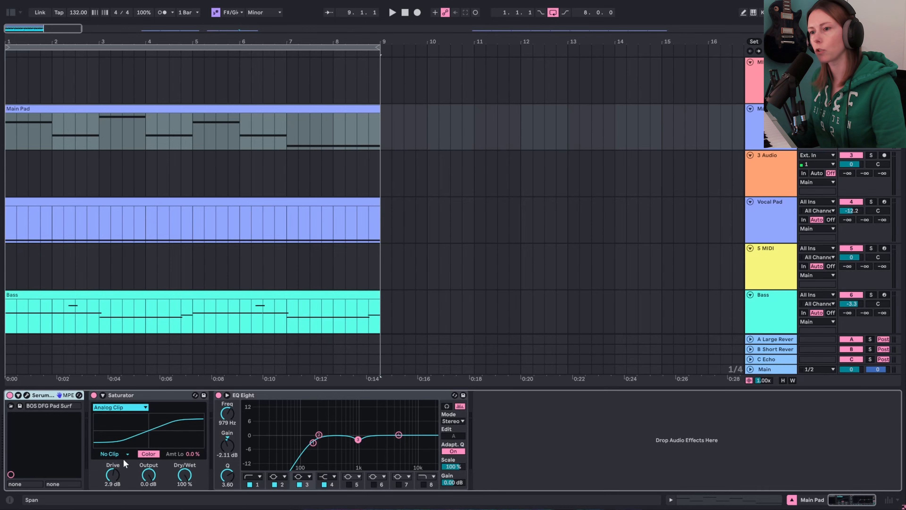
- Play the loop to hear the Main Pad, checking the 979 Hz cut in its EQ Eight
{"action": "key", "text": "space"}
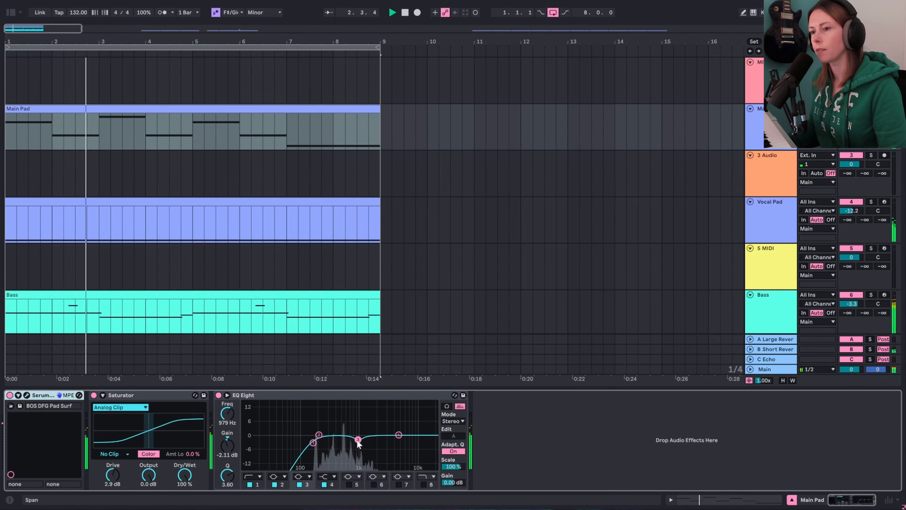
{"action": "key", "text": "space"}
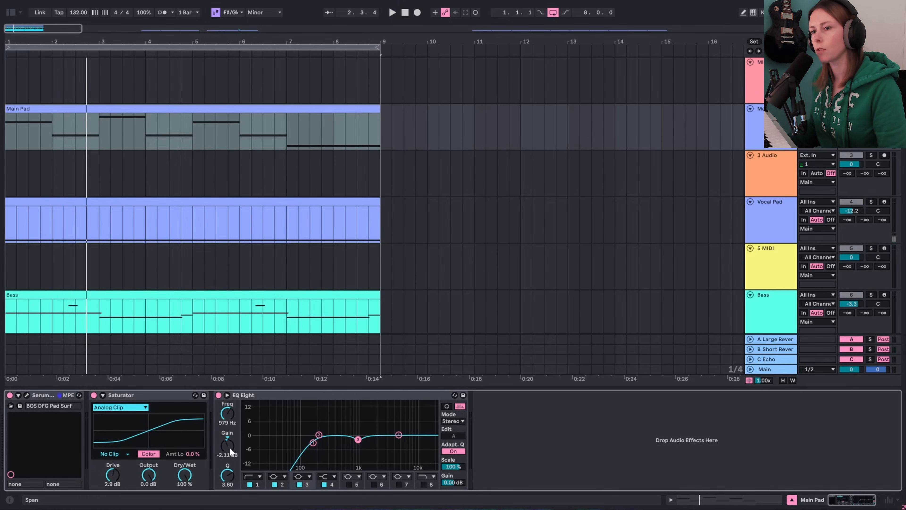
{"action": "mouse_move", "coordinate": [230, 450]}
{"action": "left_mouse_down"}
{"action": "mouse_move", "coordinate": [230, 414]}
{"action": "mouse_move", "coordinate": [230, 451]}
{"action": "left_mouse_up"}
{"action": "key", "text": "space"}
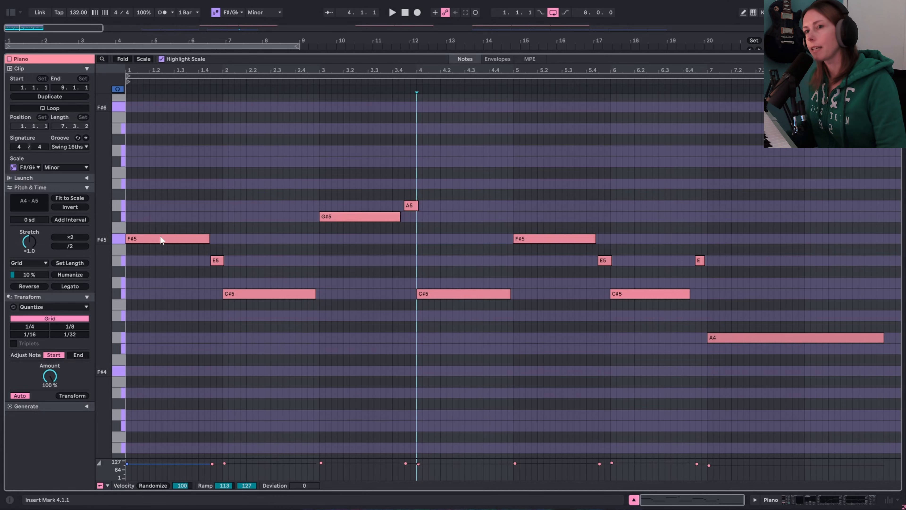
- Examine the Piano clip's melody by selecting its F#5, G#5, C#5 and A4 notes, and leave the enlarged note editor
{"action": "left_click", "coordinate": [116, 241]}
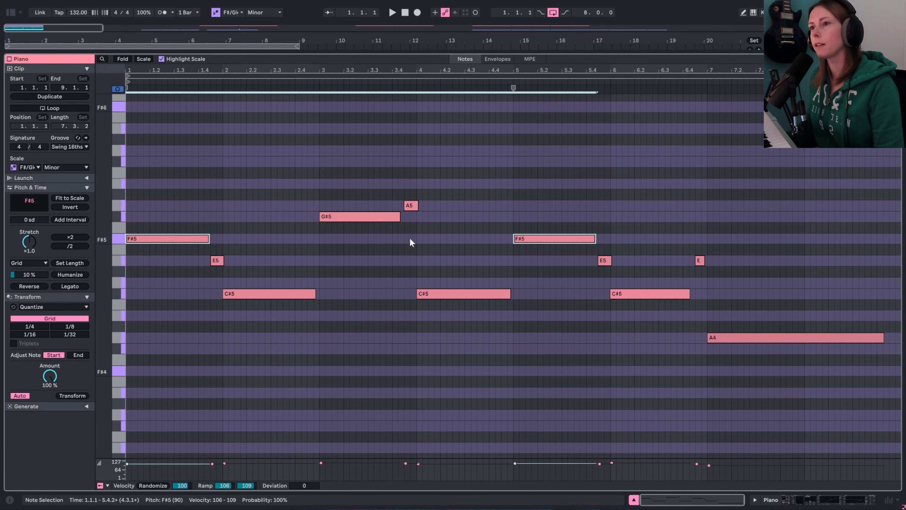
{"action": "left_click", "coordinate": [386, 216]}
{"action": "left_click", "coordinate": [441, 294]}
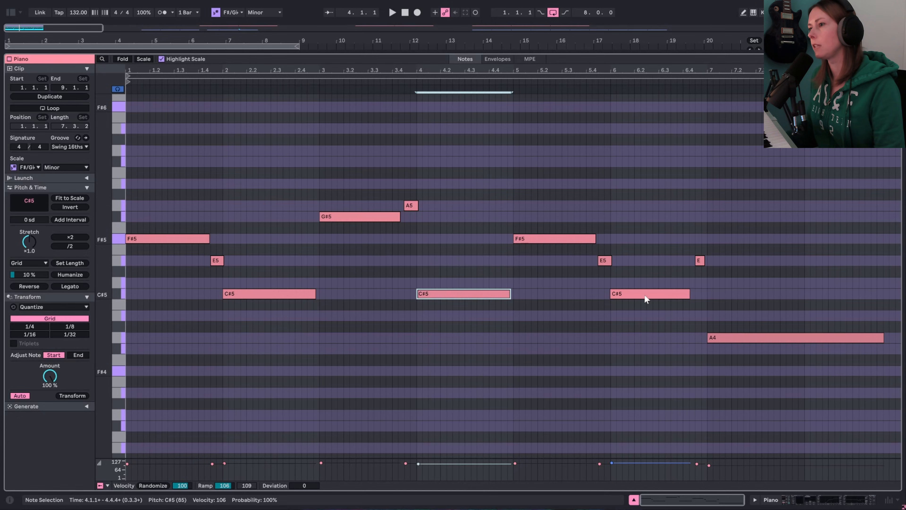
{"action": "left_click", "coordinate": [746, 337]}
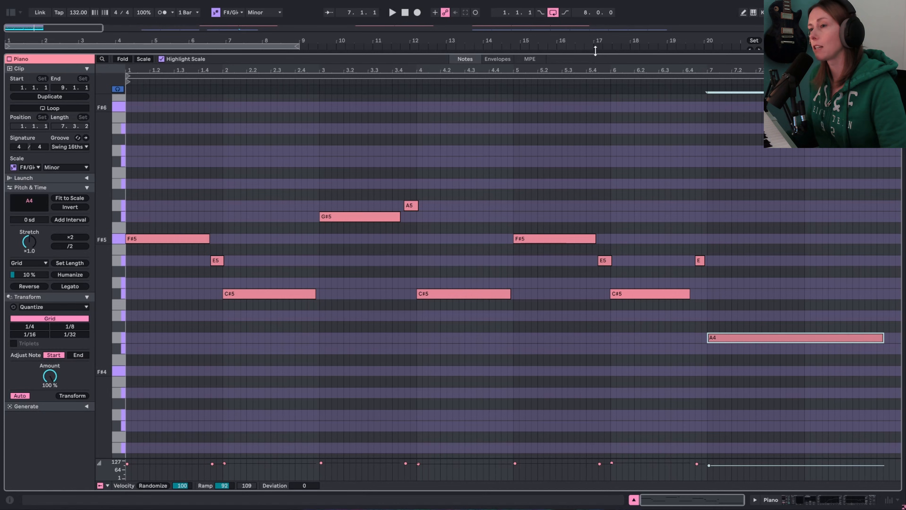
{"action": "left_click_drag", "start_coordinate": [595, 52], "coordinate": [595, 67]}
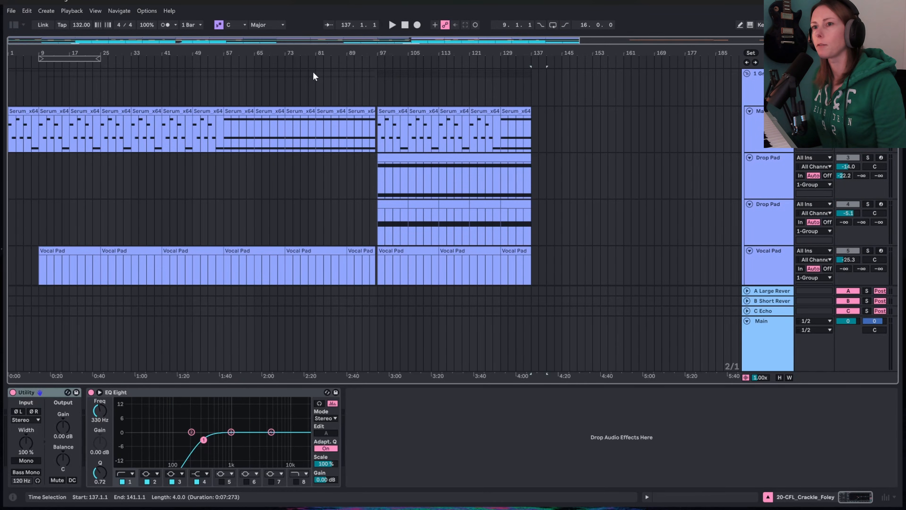
- Look over the pad and piano tracks in the full arrangement and play the Main Pad clip at bar 57
{"action": "scroll", "coordinate": [313, 71], "scroll_direction": "down", "scroll_amount": 4}
{"action": "scroll", "coordinate": [316, 94], "scroll_direction": "down", "scroll_amount": 1}
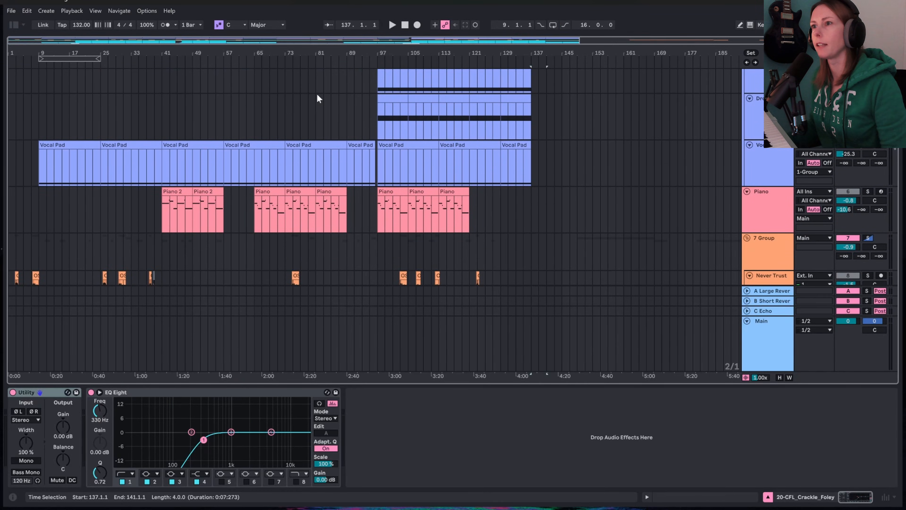
{"action": "scroll", "coordinate": [317, 93], "scroll_direction": "up", "scroll_amount": 5}
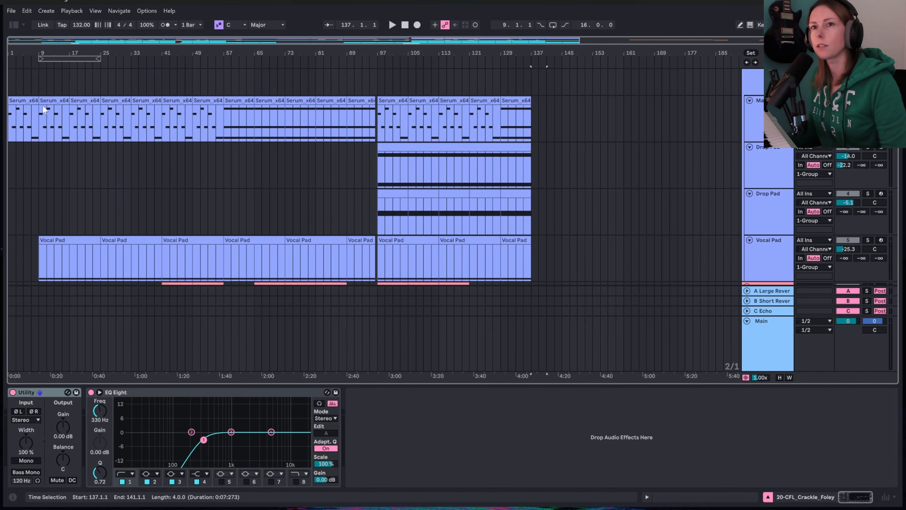
{"action": "left_click", "coordinate": [239, 100]}
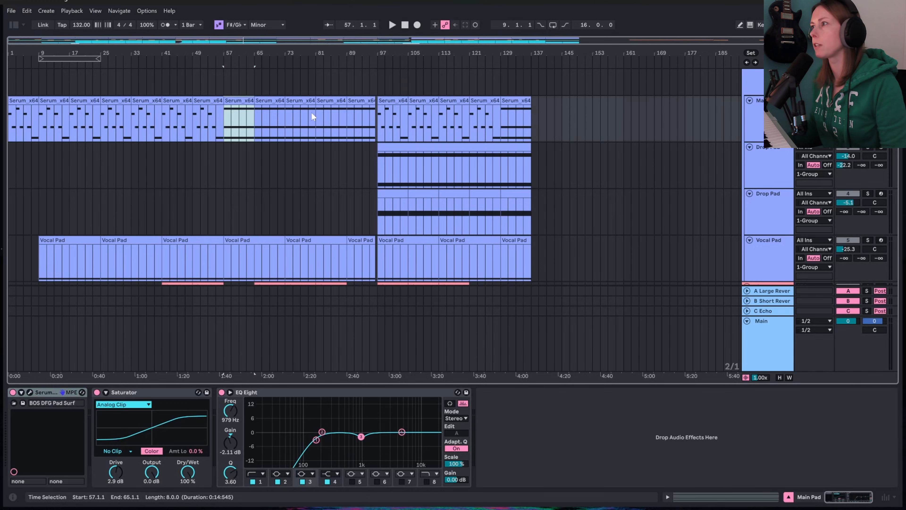
{"action": "key", "text": "space"}
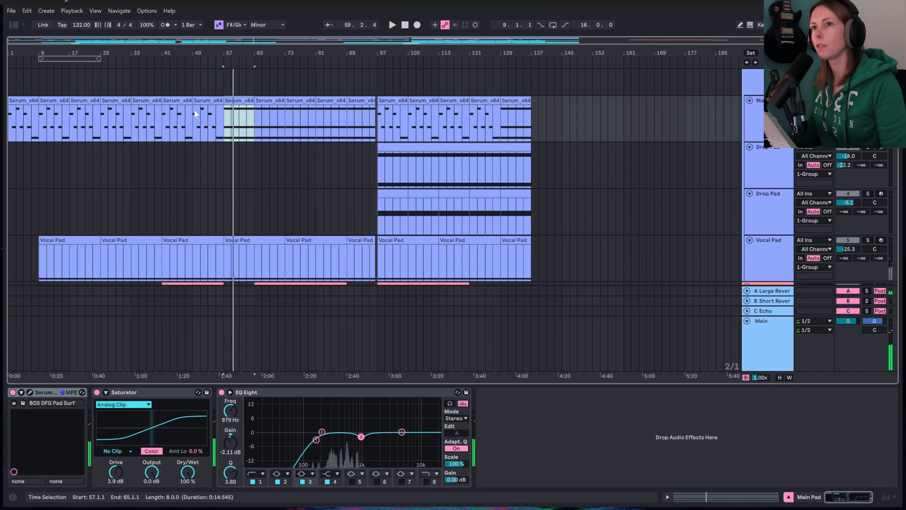
- Inspect the Vocal Pad clips and select the second Drop Pad track's clip at bar 105
{"action": "scroll", "coordinate": [312, 123], "scroll_direction": "down", "scroll_amount": 2}
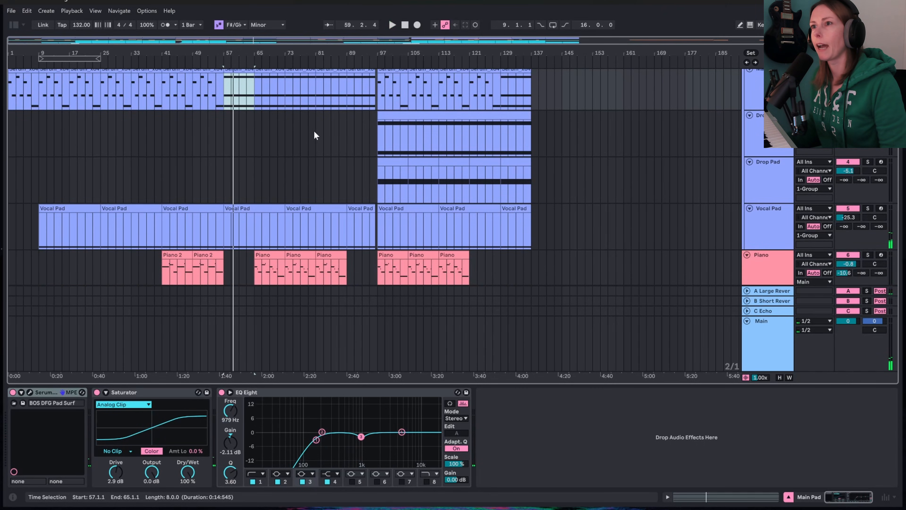
{"action": "left_click", "coordinate": [268, 211]}
{"action": "scroll", "coordinate": [292, 220], "scroll_direction": "up", "scroll_amount": 2}
{"action": "left_click", "coordinate": [416, 195]}
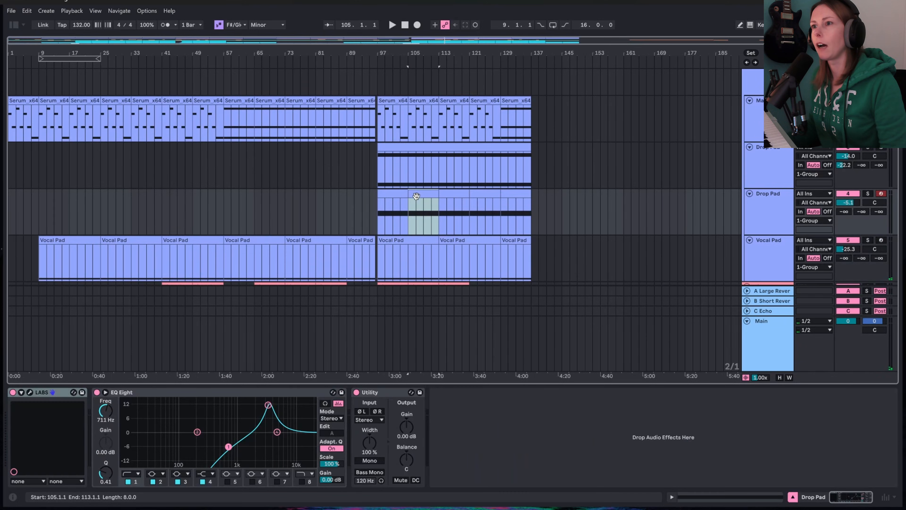
{"action": "scroll", "coordinate": [417, 178], "scroll_direction": "up", "scroll_amount": 1}
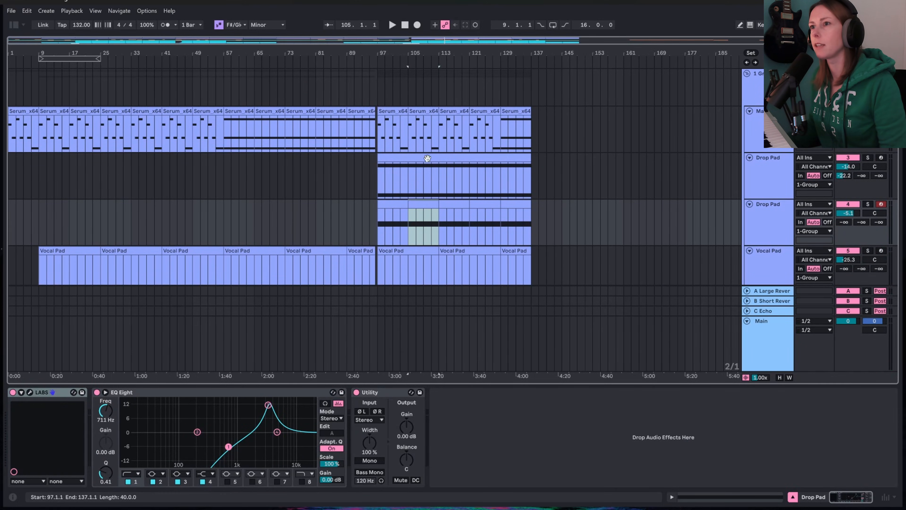
- Play the first Drop Pad track soloed from bar 97, review its Serum patch, and close the plug-in window
{"action": "left_click", "coordinate": [413, 159]}
{"action": "key", "text": "space"}
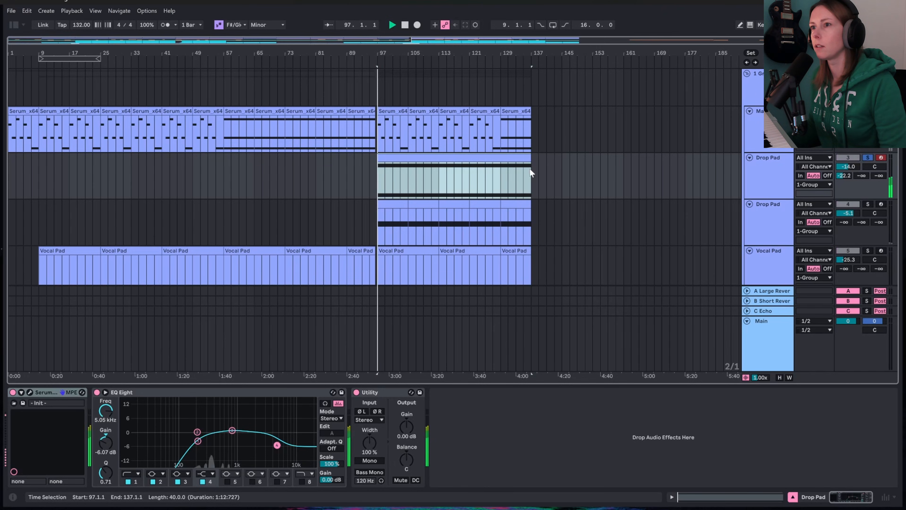
{"action": "left_click", "coordinate": [30, 392]}
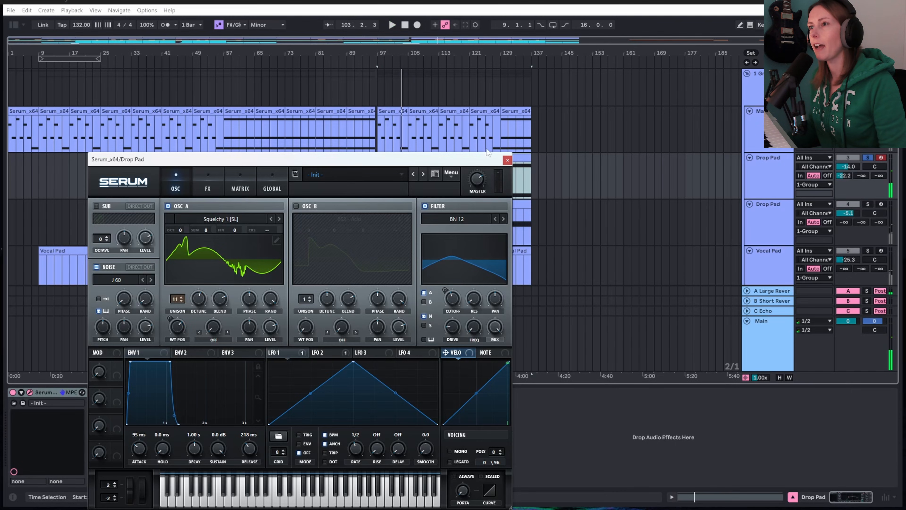
{"action": "left_click", "coordinate": [507, 160]}
- Solo the second Drop Pad track and listen to its LABS Textural Pads: Petrichor instrument from bar 97
{"action": "scroll", "coordinate": [454, 196], "scroll_direction": "down", "scroll_amount": 2}
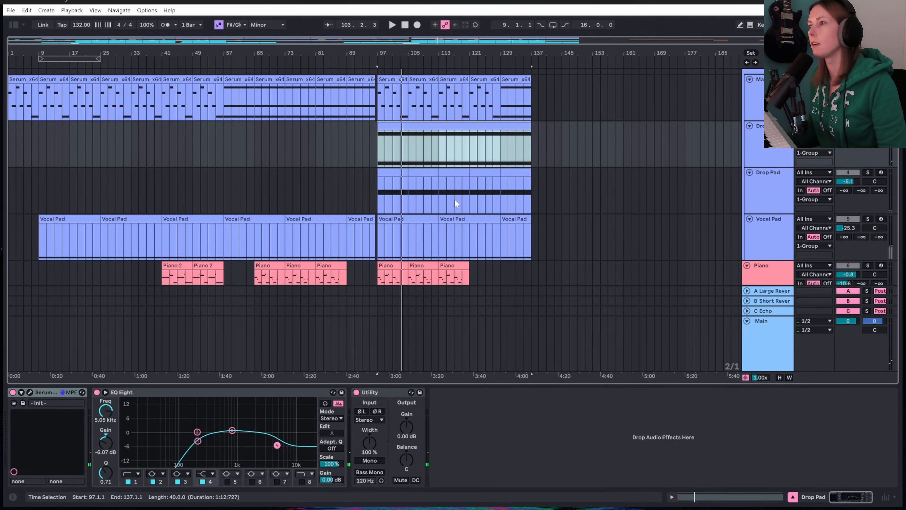
{"action": "left_click", "coordinate": [752, 201]}
{"action": "left_click", "coordinate": [399, 181]}
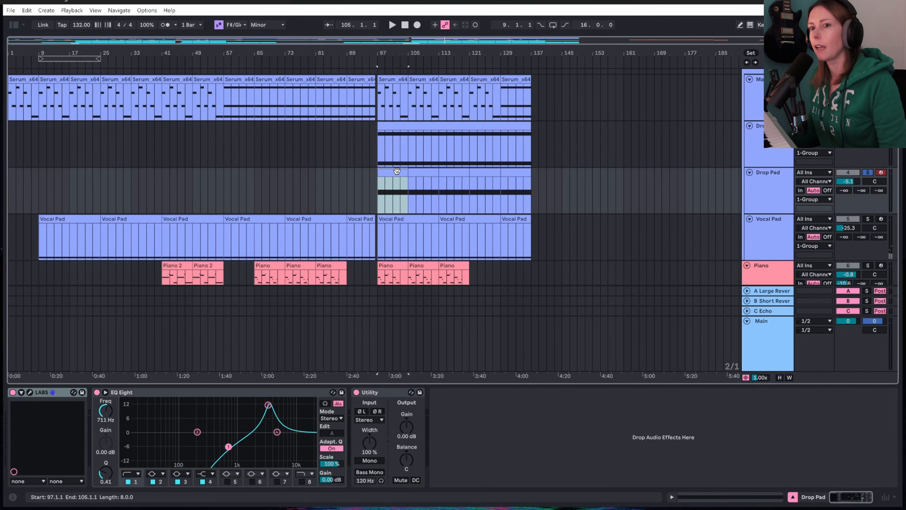
{"action": "left_click", "coordinate": [29, 392]}
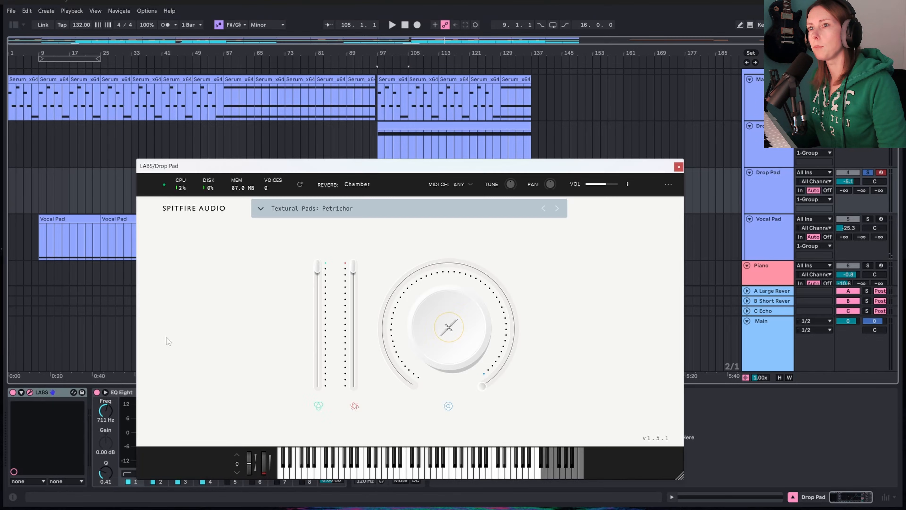
{"action": "key", "text": "space"}
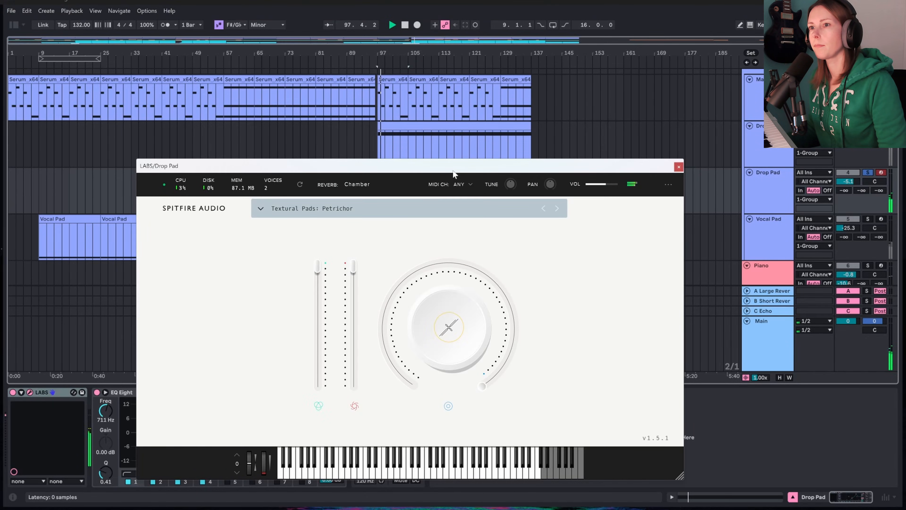
{"action": "left_click_drag", "start_coordinate": [453, 172], "coordinate": [540, 77]}
{"action": "key", "text": "space"}
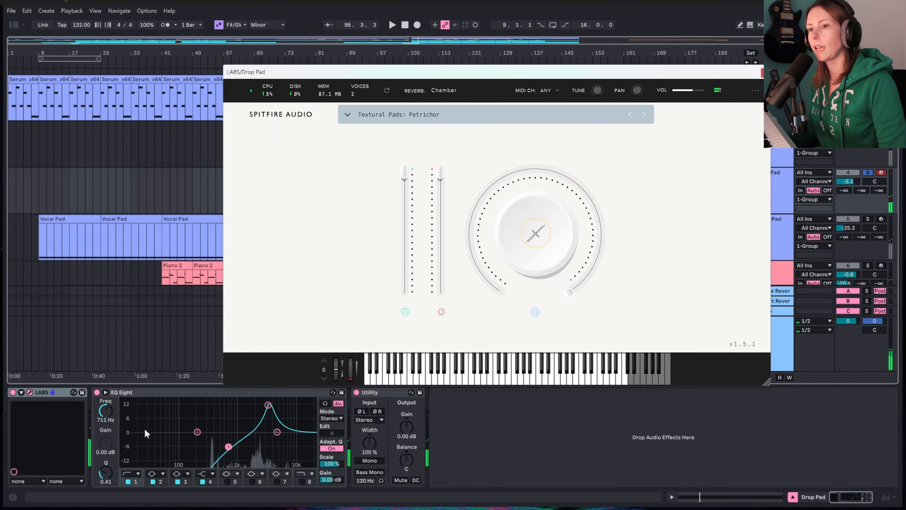
- Listen to the LABS Drop Pad with its EQ Eight bypassed, and switch the EQ back on
{"action": "left_click", "coordinate": [97, 392]}
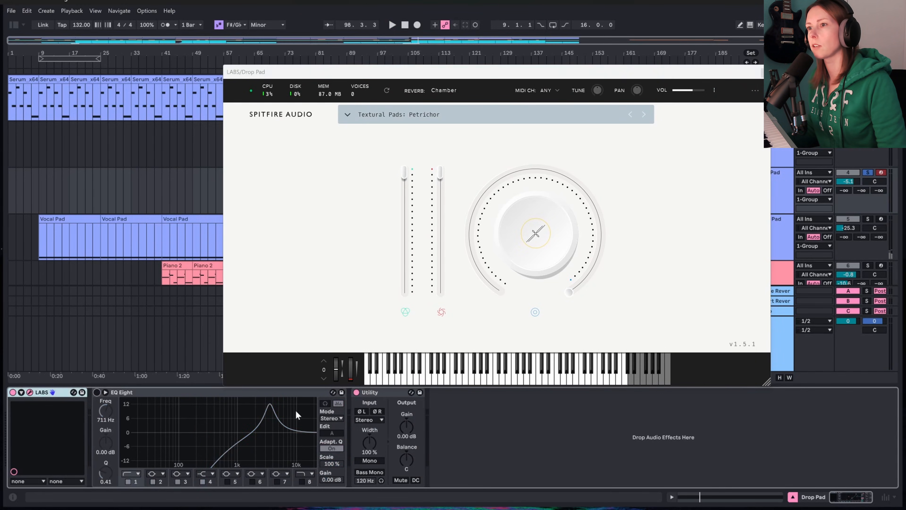
{"action": "key", "text": "space"}
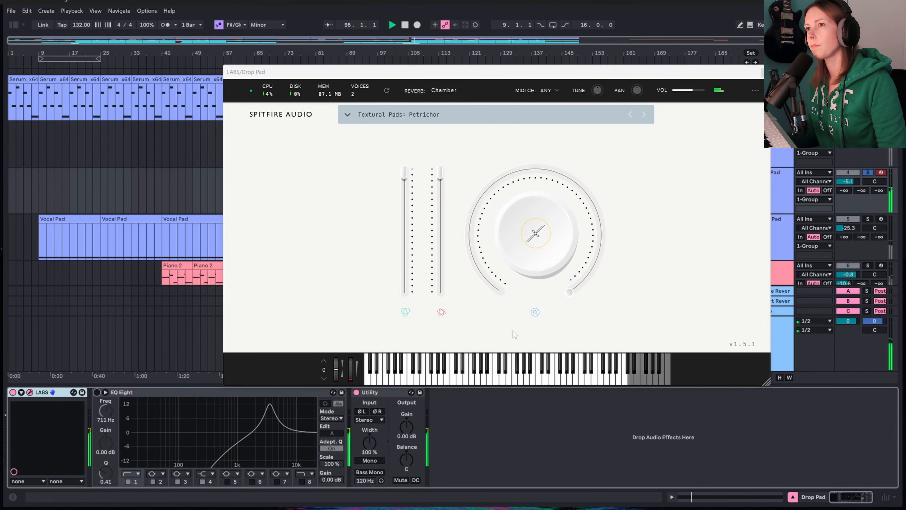
{"action": "left_click", "coordinate": [97, 392]}
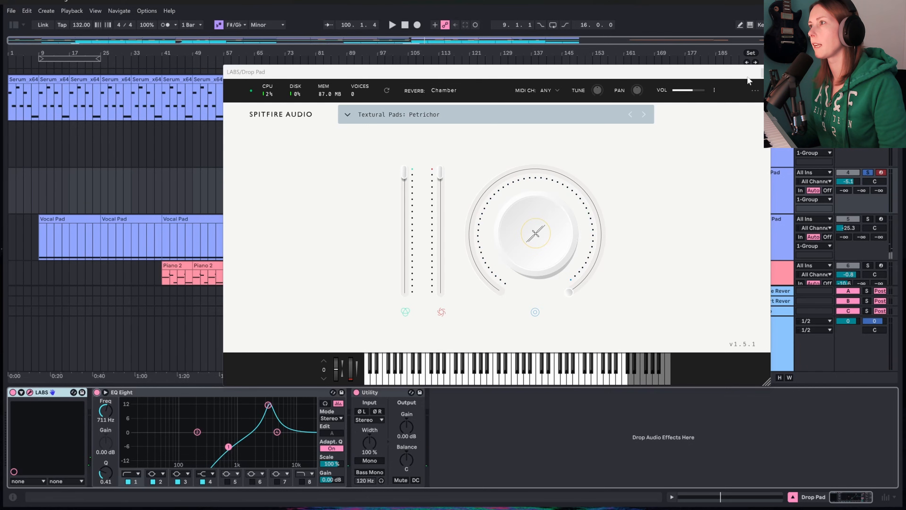
- Close the LABS window and unsolo the second Drop Pad track
{"action": "left_click", "coordinate": [762, 72]}
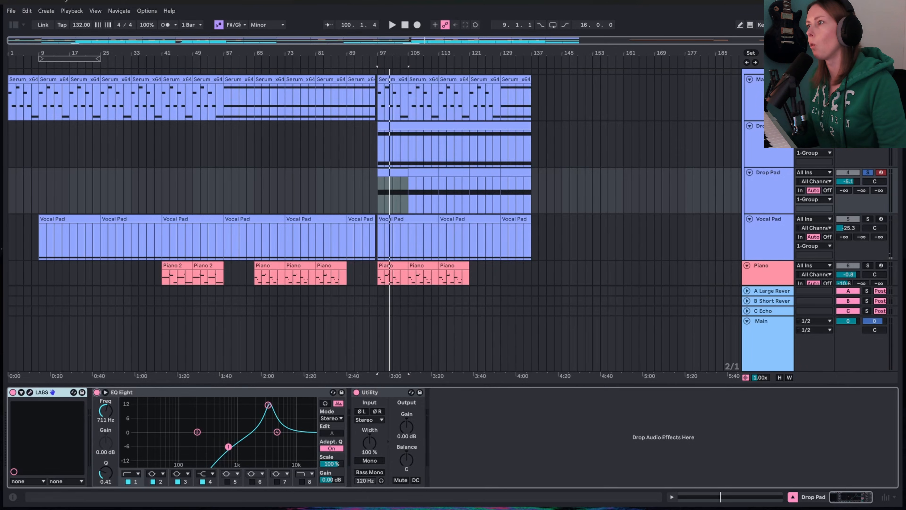
{"action": "left_click", "coordinate": [765, 185]}
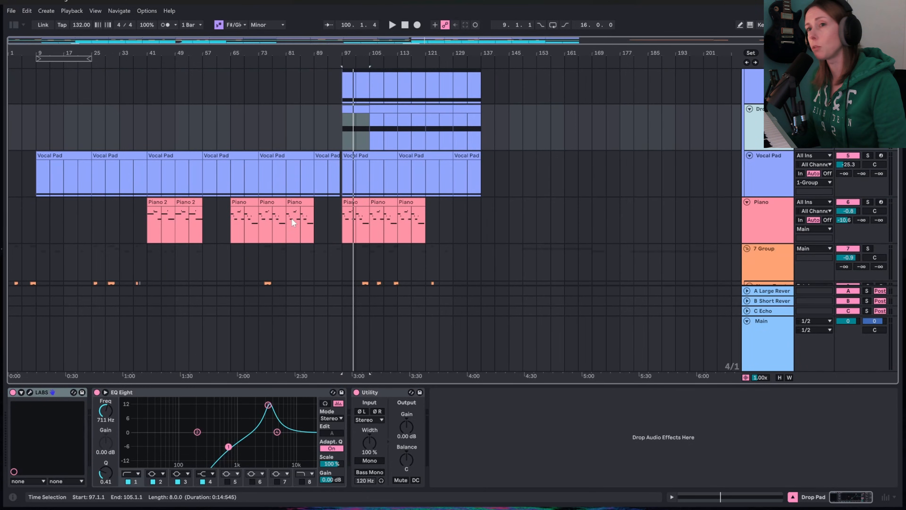
{"action": "scroll", "coordinate": [292, 218], "scroll_direction": "down", "scroll_amount": 2}
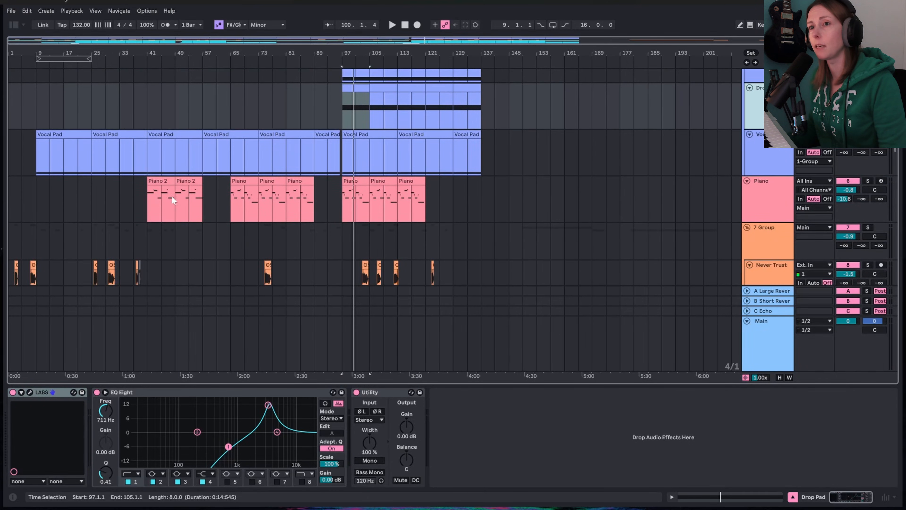
- Play the Piano track soloed from the Piano 2 clip at bar 49
{"action": "left_click", "coordinate": [244, 180]}
{"action": "key", "text": "s"}
{"action": "key", "text": "space"}
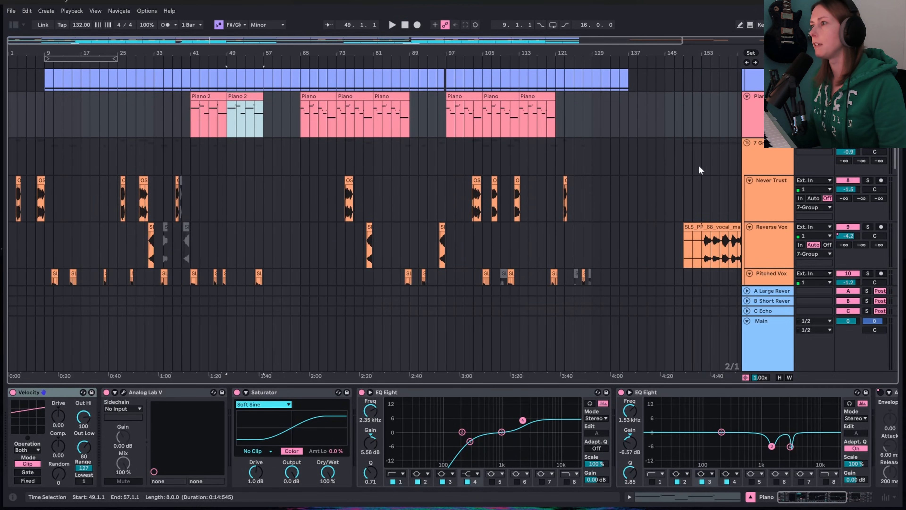
- Listen to the CFL_Crackle_Foley track soloed from bar 49
{"action": "scroll", "coordinate": [674, 172], "scroll_direction": "down", "scroll_amount": 1}
{"action": "scroll", "coordinate": [380, 219], "scroll_direction": "down", "scroll_amount": 1}
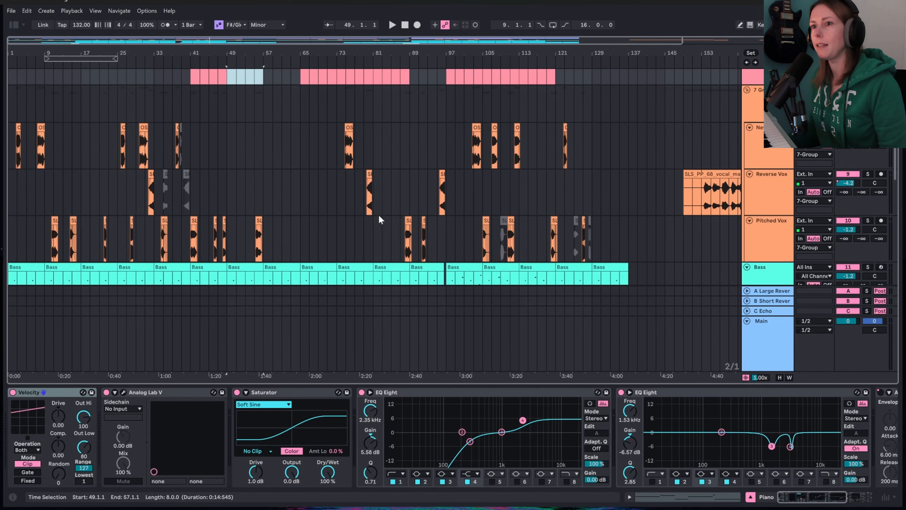
{"action": "scroll", "coordinate": [214, 193], "scroll_direction": "down", "scroll_amount": 3}
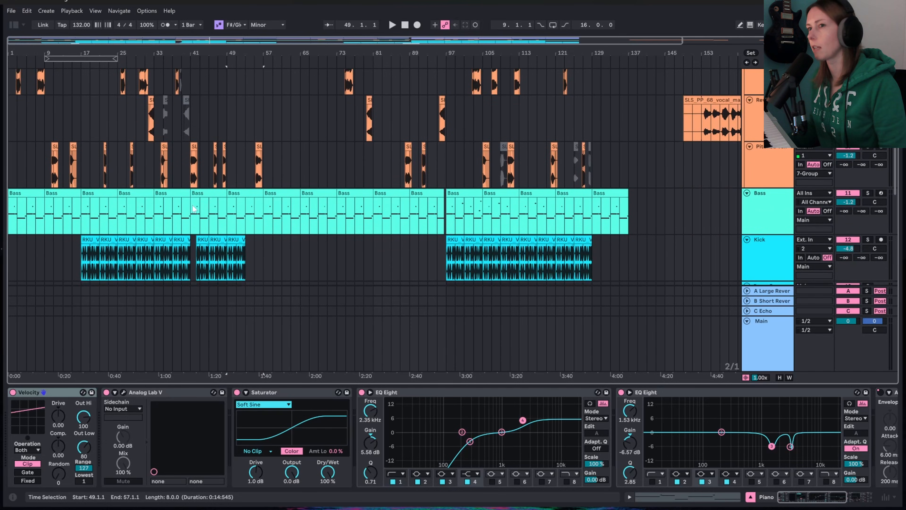
{"action": "scroll", "coordinate": [341, 203], "scroll_direction": "down", "scroll_amount": 2}
{"action": "scroll", "coordinate": [507, 205], "scroll_direction": "down", "scroll_amount": 6}
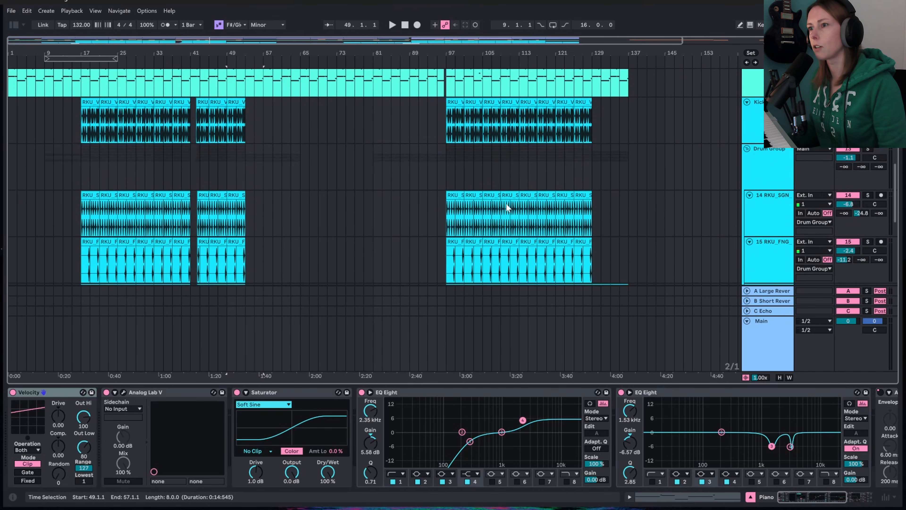
{"action": "scroll", "coordinate": [510, 207], "scroll_direction": "down", "scroll_amount": 8}
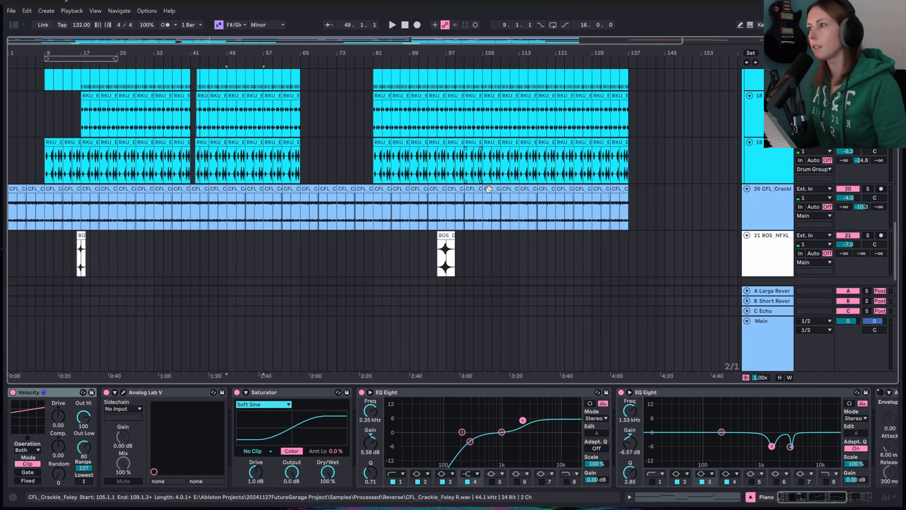
{"action": "left_click", "coordinate": [757, 212]}
{"action": "key", "text": "s"}
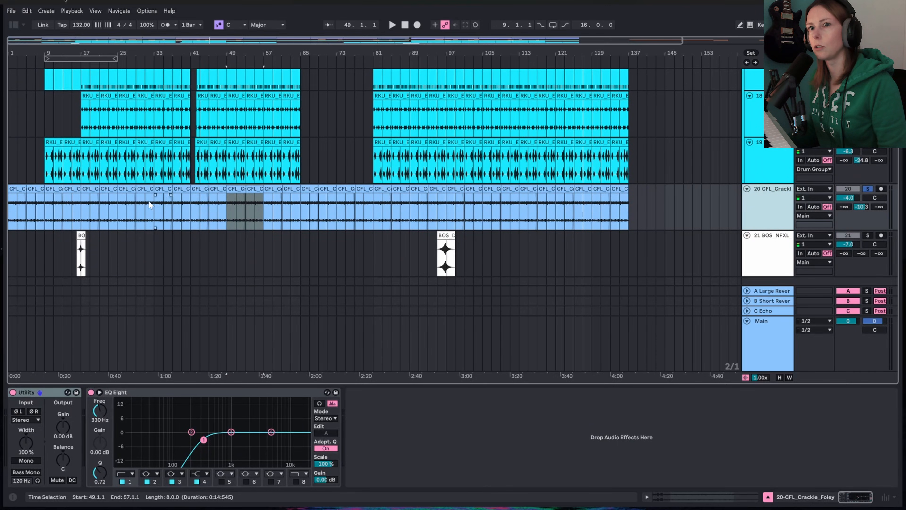
{"action": "key", "text": "space"}
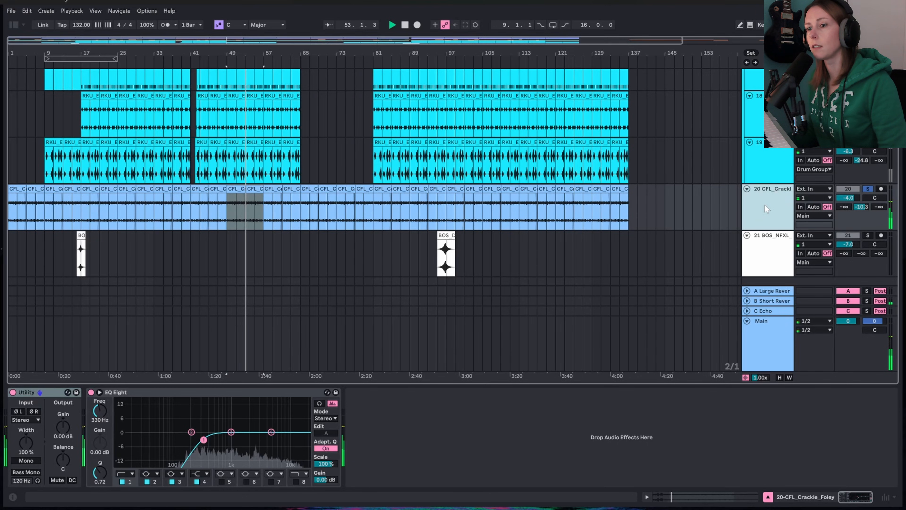
{"action": "key", "text": "space"}
- Solo the BOS_NFXL swoosh track and play its effect clip from bar 95
{"action": "left_click", "coordinate": [772, 264]}
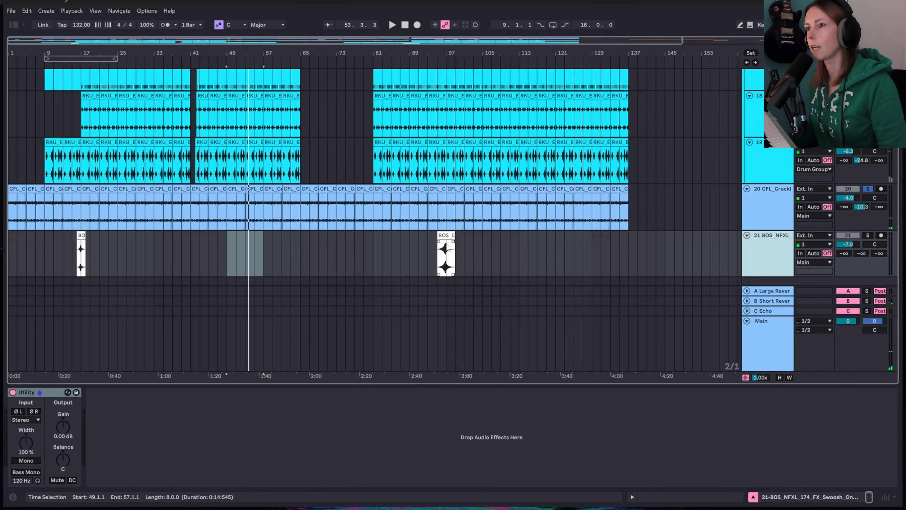
{"action": "left_click", "coordinate": [441, 234]}
{"action": "key", "text": "space"}
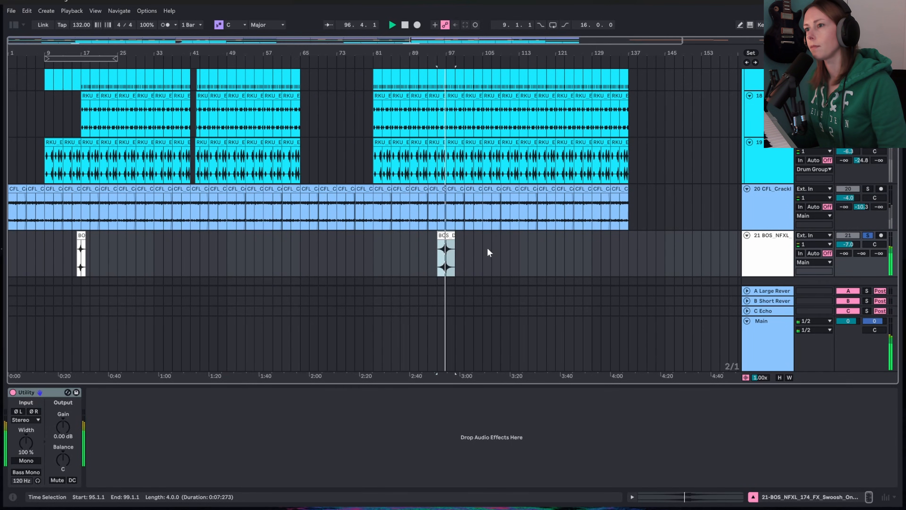
- Show the full arrangement length and select the original male falsetto vocal clip at bar 149 on the Reverse Vox track
{"action": "scroll", "coordinate": [591, 147], "scroll_direction": "up", "scroll_amount": 5}
{"action": "scroll", "coordinate": [591, 144], "scroll_direction": "up", "scroll_amount": 5}
{"action": "scroll", "coordinate": [528, 122], "scroll_direction": "down", "scroll_amount": 4}
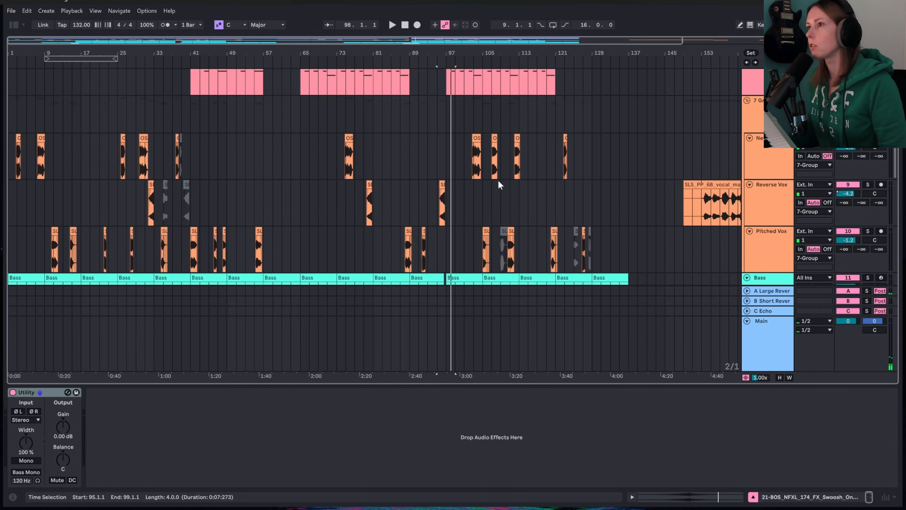
{"action": "scroll", "coordinate": [499, 178], "scroll_direction": "up", "scroll_amount": 1}
{"action": "key", "text": "w"}
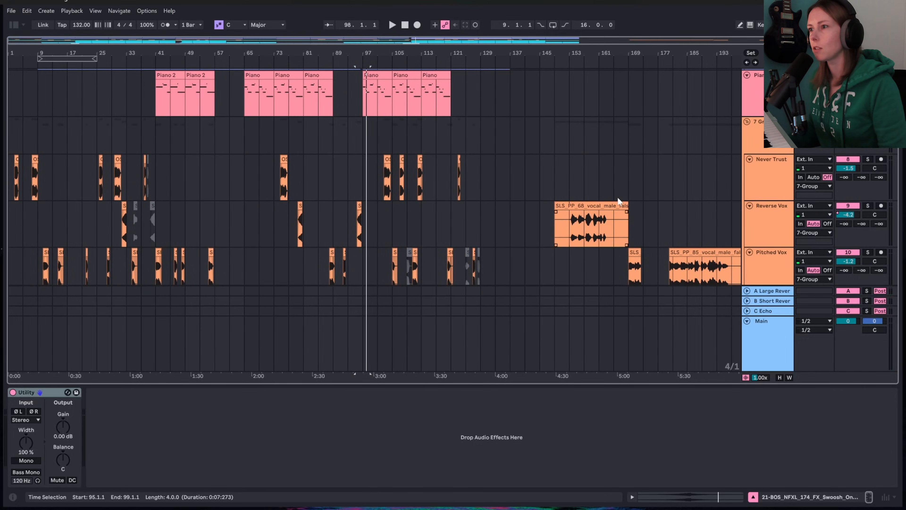
{"action": "left_click", "coordinate": [607, 203]}
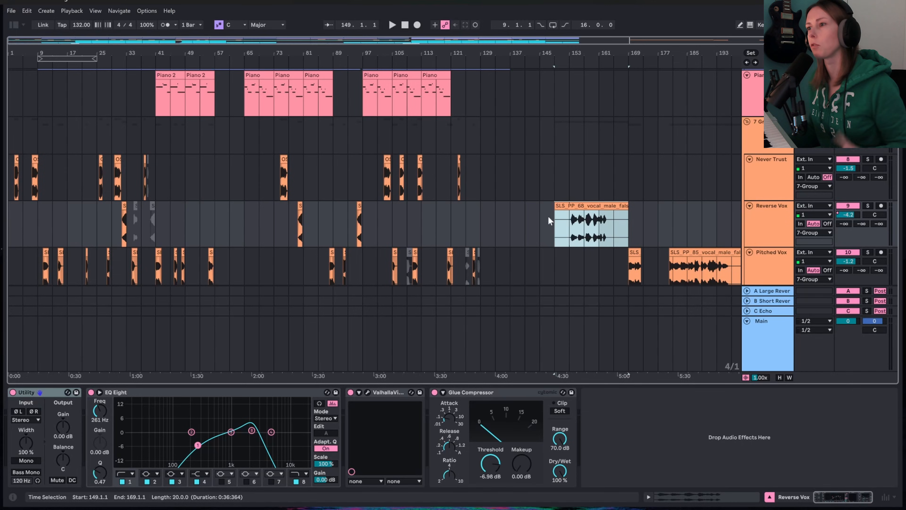
{"action": "left_click", "coordinate": [584, 212]}
{"action": "left_click", "coordinate": [581, 206]}
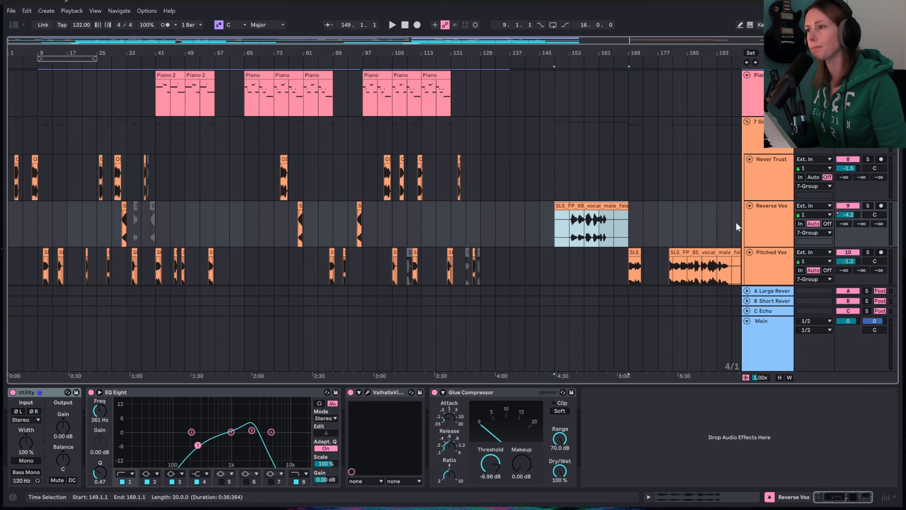
{"action": "left_click", "coordinate": [781, 234]}
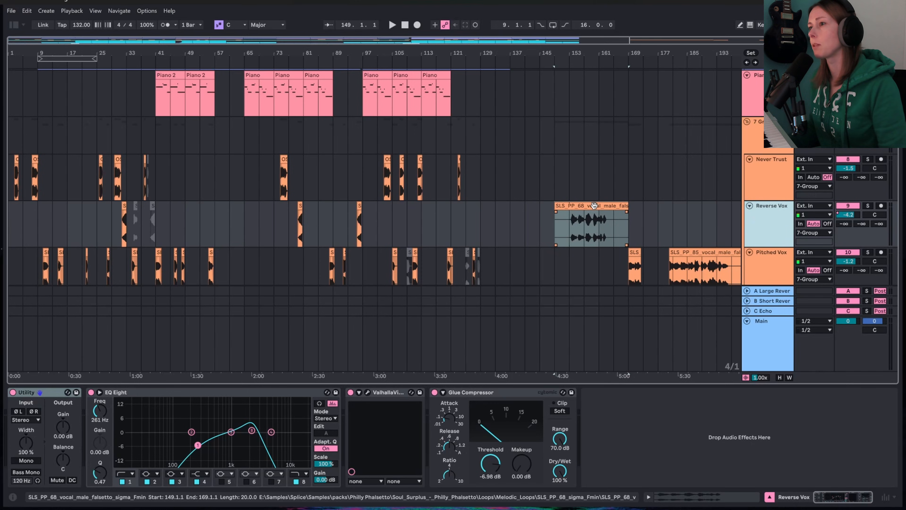
{"action": "left_click", "coordinate": [587, 209]}
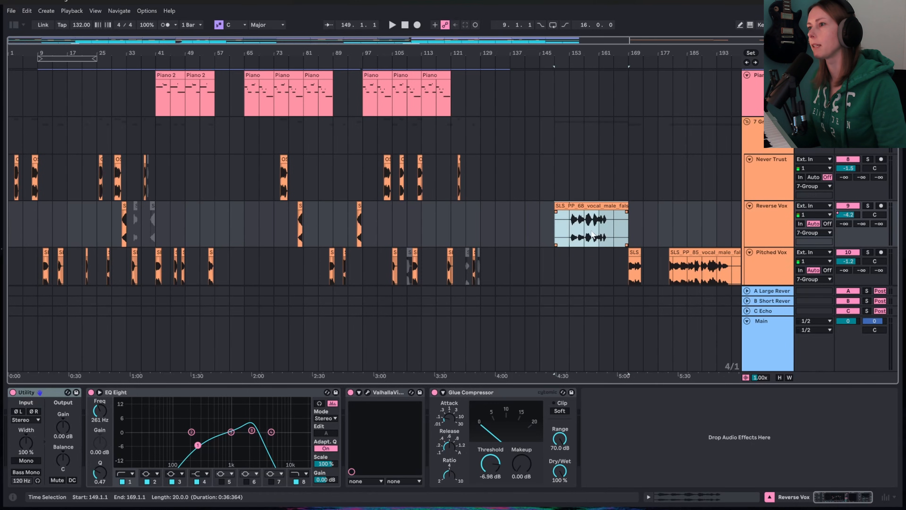
- Listen to the original Reverse Vox vocal soloed from bars 153 and 157 with its EQ Eight, ValhallaVintageVerb and Glue Compressor bypassed
{"action": "left_click", "coordinate": [572, 236]}
{"action": "key", "text": "space"}
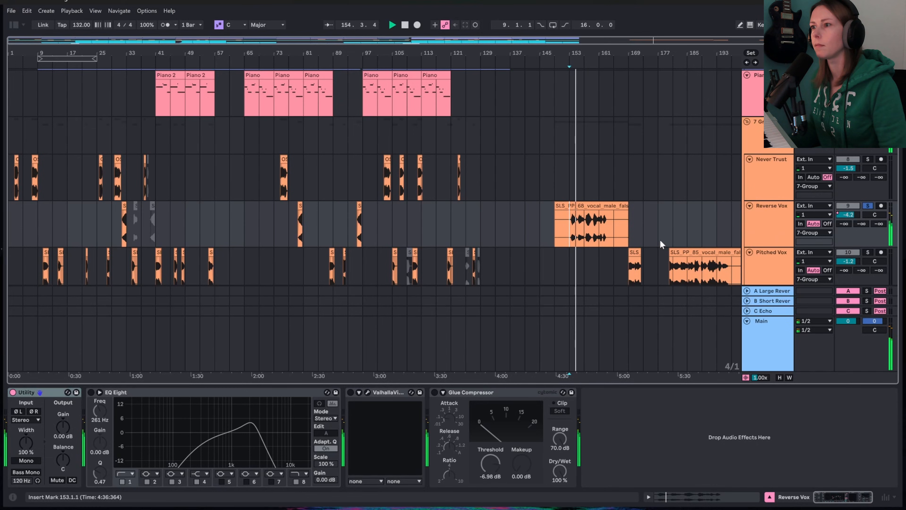
{"action": "key", "text": "Right"}
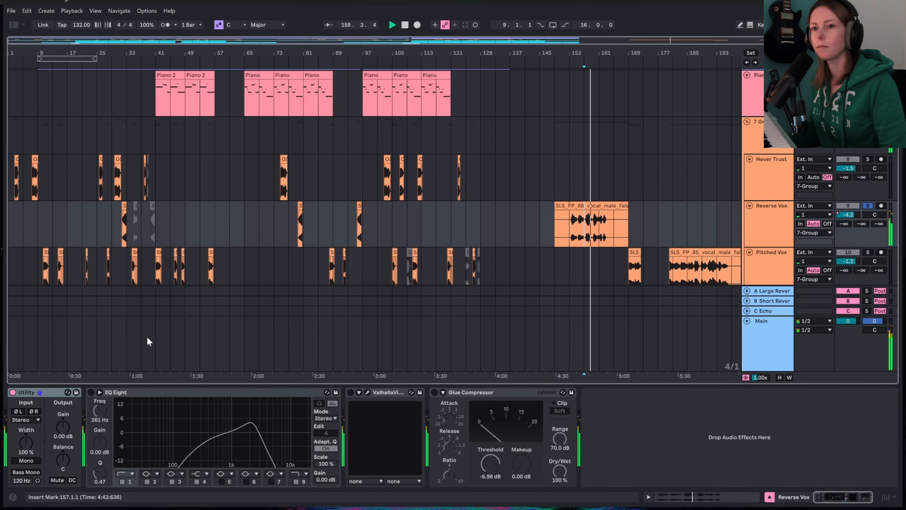
{"action": "key", "text": "space"}
- Switch the Reverse Vox EQ Eight and ValhallaVintageVerb back on, and review the reverb's settings in its plug-in window
{"action": "left_click", "coordinate": [330, 403]}
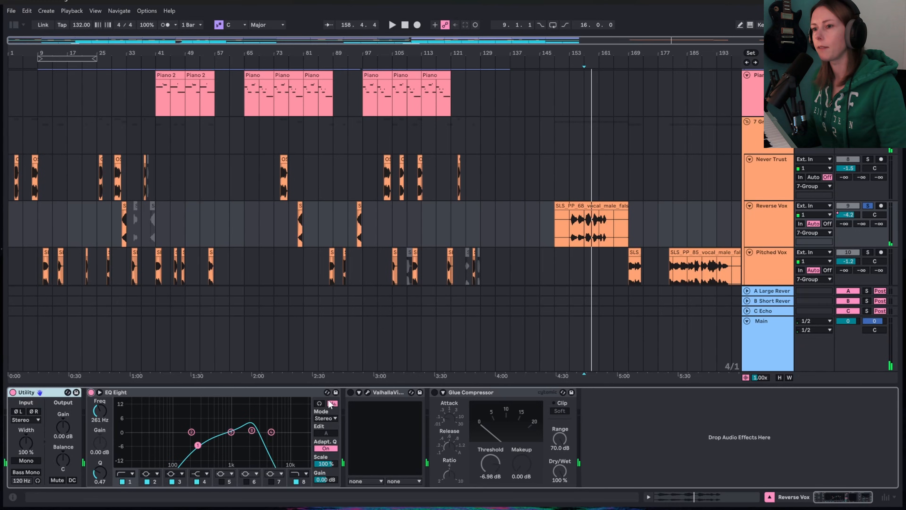
{"action": "left_click", "coordinate": [350, 392]}
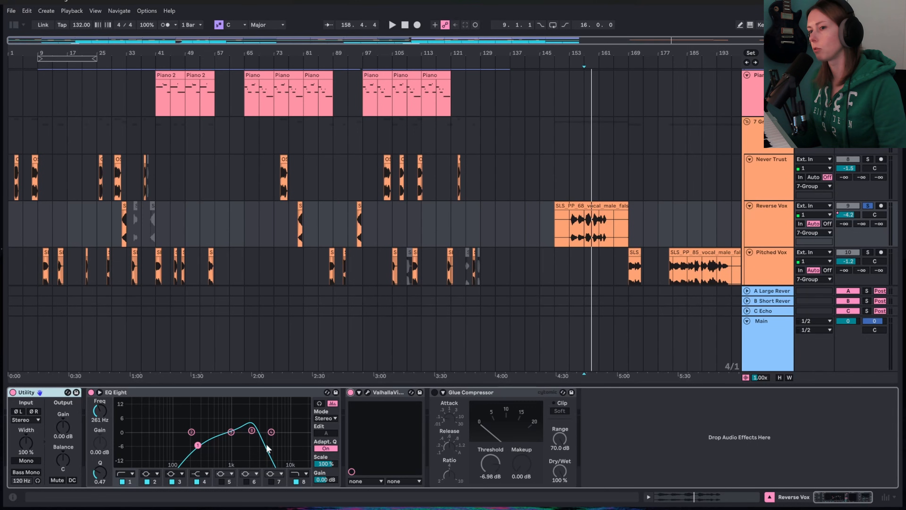
{"action": "left_click", "coordinate": [367, 392]}
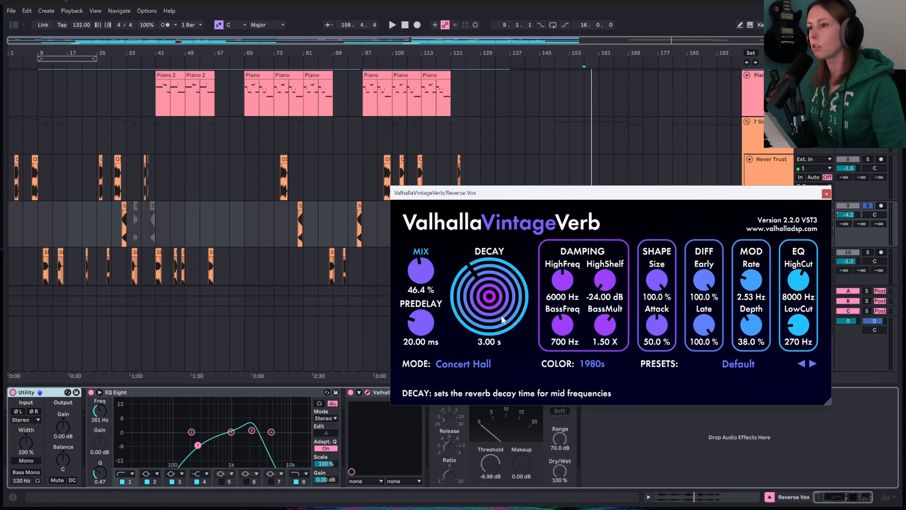
{"action": "left_click", "coordinate": [827, 195]}
- Solo the Pitched Vox track and inspect its original vocal clip at bar 180 in an enlarged clip view
{"action": "left_click", "coordinate": [784, 265]}
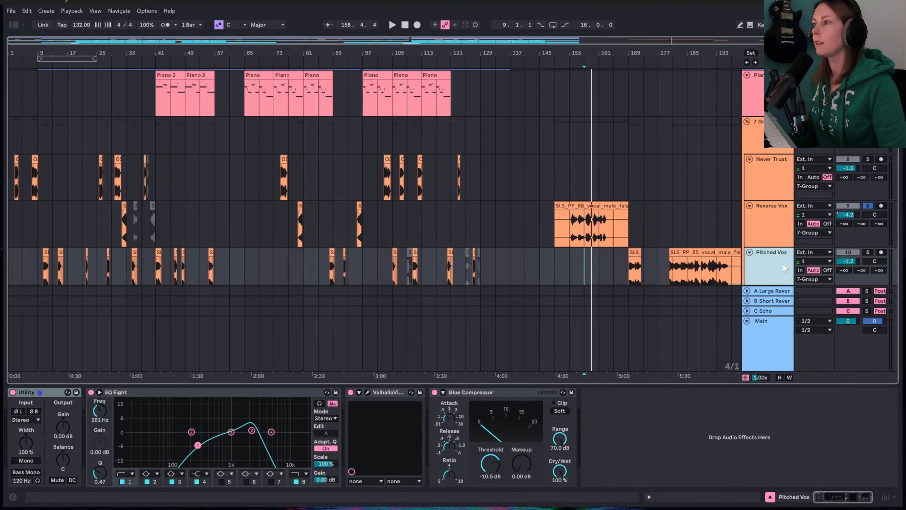
{"action": "scroll", "coordinate": [793, 216], "scroll_direction": "down", "scroll_amount": 1}
{"action": "scroll", "coordinate": [780, 179], "scroll_direction": "down", "scroll_amount": 1}
{"action": "left_click", "coordinate": [674, 214]}
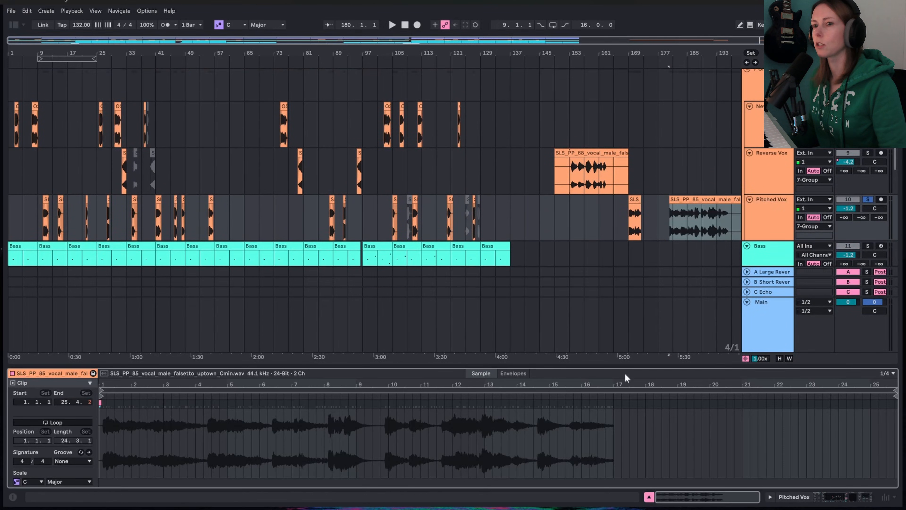
{"action": "left_click_drag", "start_coordinate": [226, 364], "coordinate": [237, 289]}
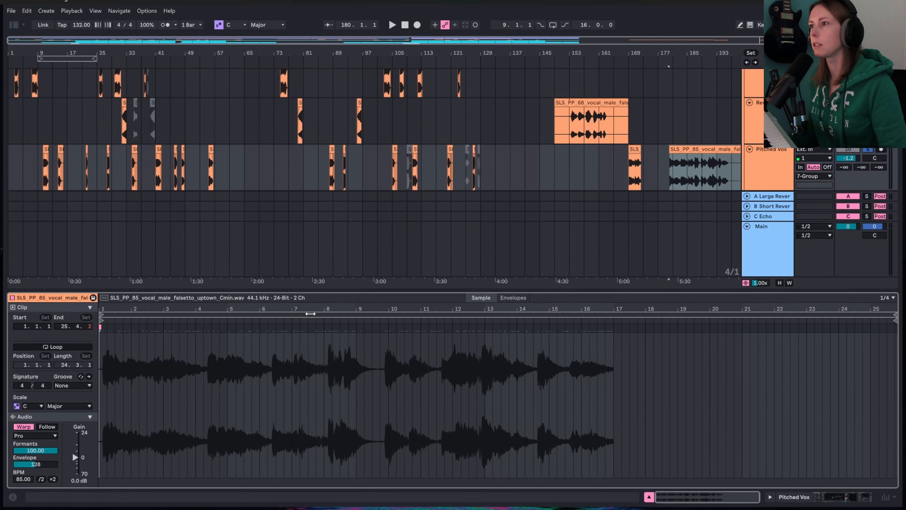
- Bypass the Pitched Vox track's EQ Eight, ValhallaVintageVerb and Glue Compressor, and play the dry vocal from bar 180
{"action": "left_click", "coordinate": [769, 171]}
{"action": "left_click", "coordinate": [92, 392]}
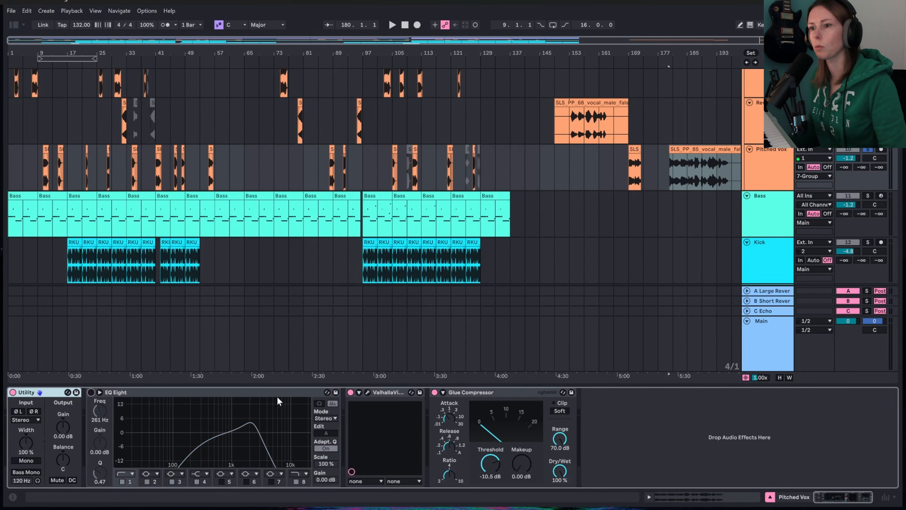
{"action": "left_click", "coordinate": [351, 392]}
{"action": "left_click", "coordinate": [434, 392]}
{"action": "left_click", "coordinate": [692, 164]}
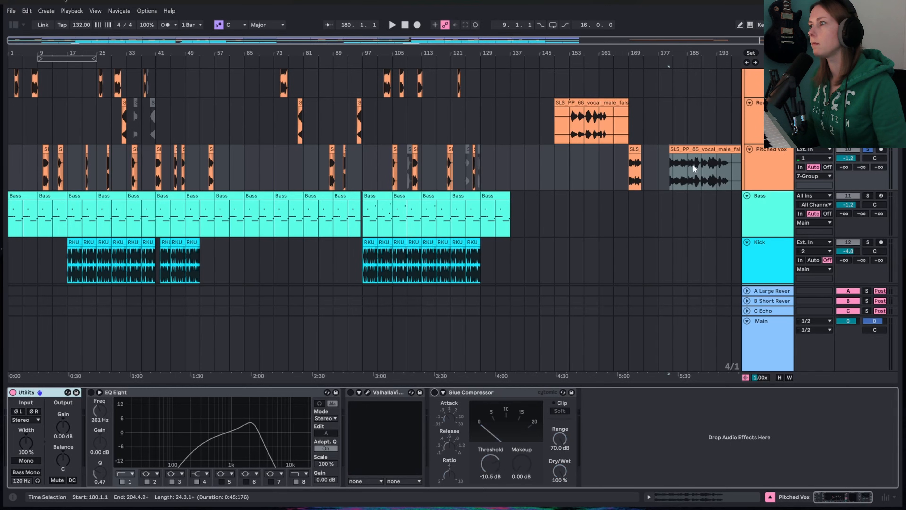
{"action": "key", "text": "space"}
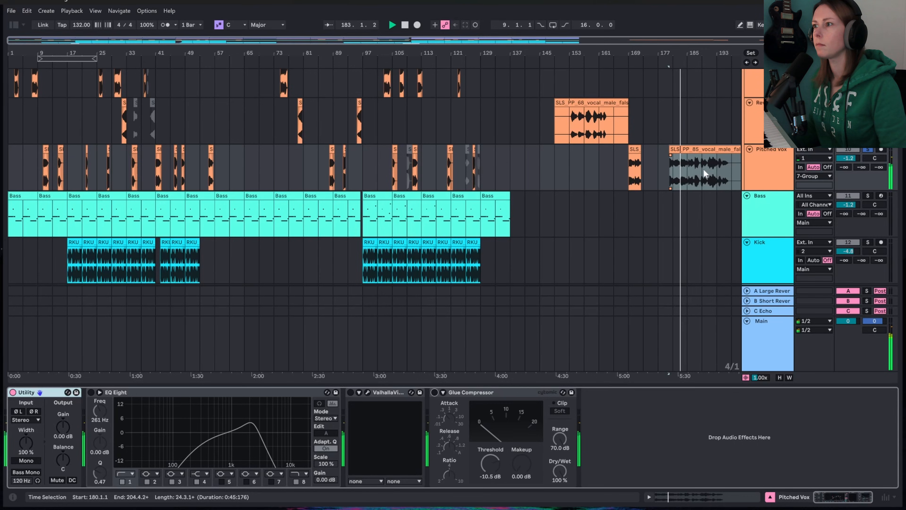
- Open the chopped Pitched Vox clip at bar 55 and examine its warp, formant and pitch settings in an enlarged clip view
{"action": "double_click", "coordinate": [211, 166]}
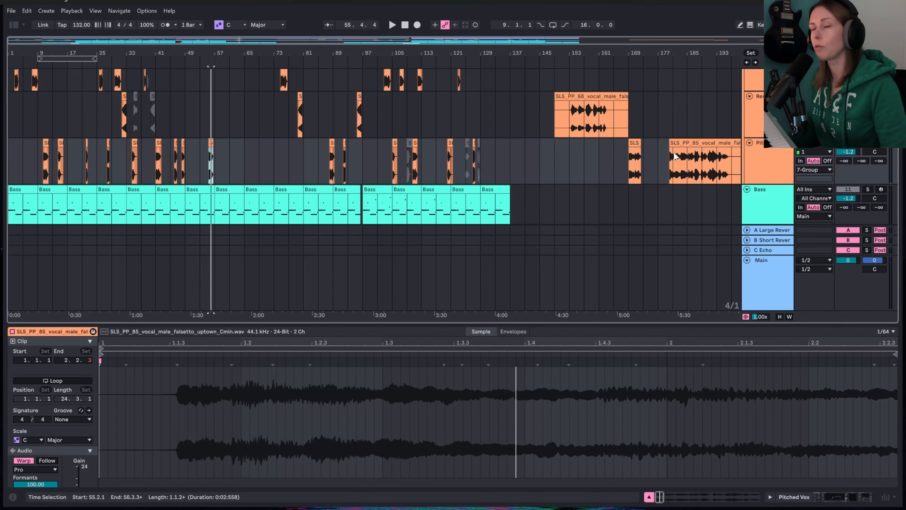
{"action": "scroll", "coordinate": [148, 110], "scroll_direction": "up", "scroll_amount": 3}
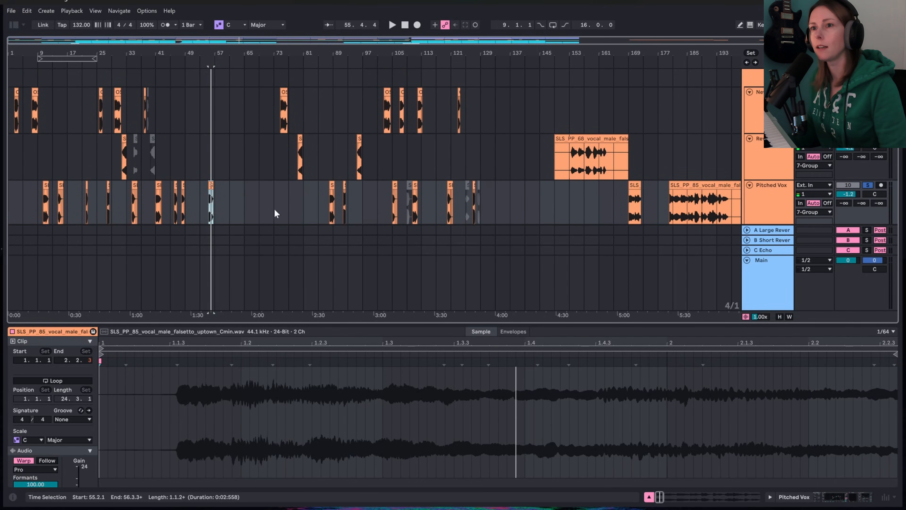
{"action": "scroll", "coordinate": [236, 198], "scroll_direction": "down", "scroll_amount": 4}
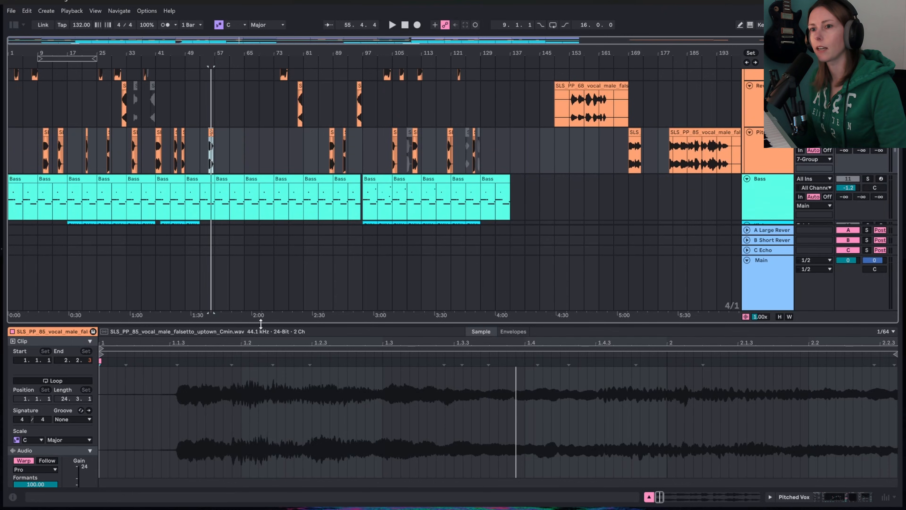
{"action": "left_click_drag", "start_coordinate": [261, 323], "coordinate": [262, 144]}
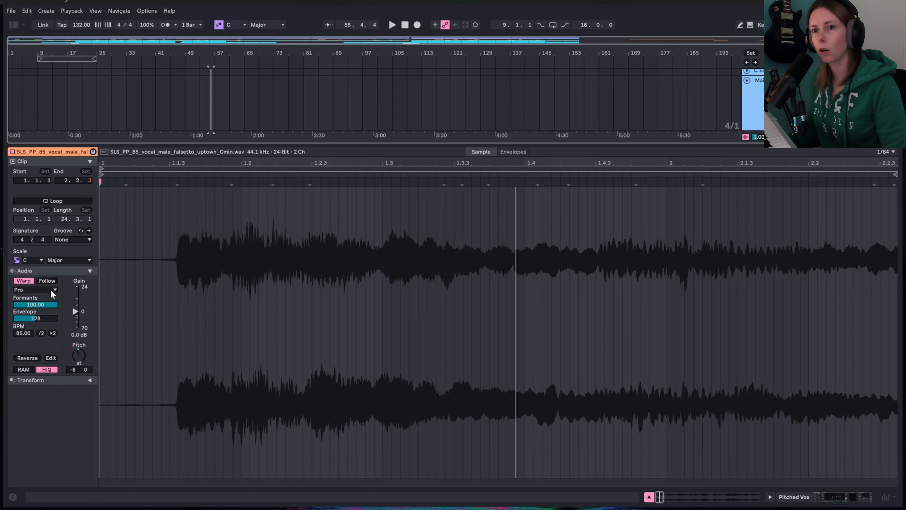
{"action": "left_click", "coordinate": [45, 306]}
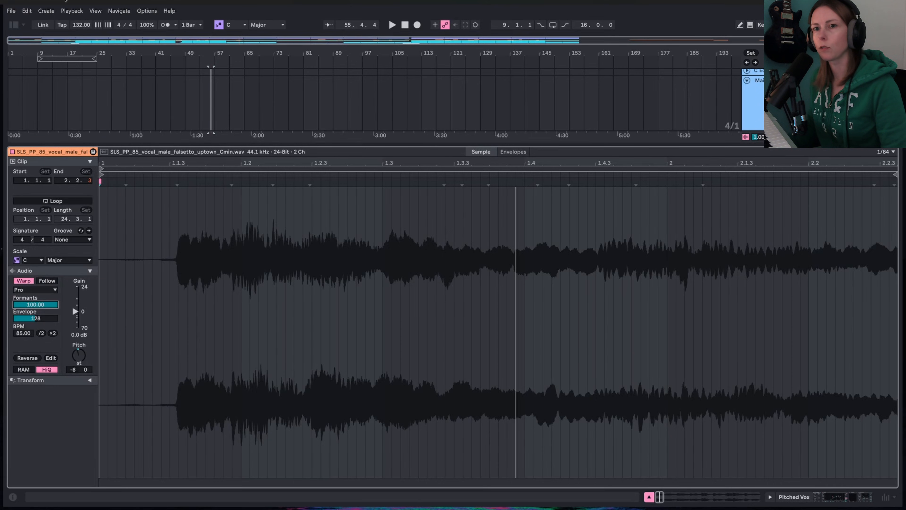
- Play the chopped Pitched Vox clip from bar 55 and set its Formants to 1.56
{"action": "left_click_drag", "start_coordinate": [265, 145], "coordinate": [281, 260]}
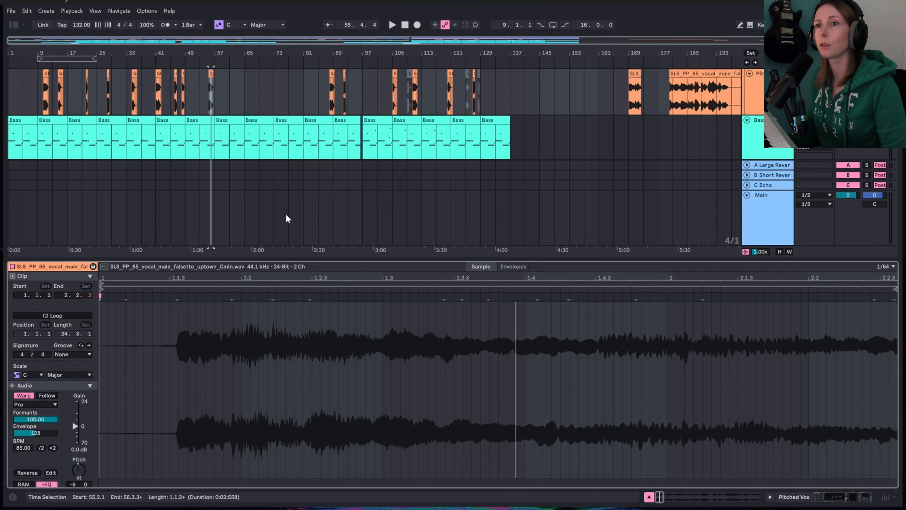
{"action": "scroll", "coordinate": [242, 169], "scroll_direction": "up", "scroll_amount": 1}
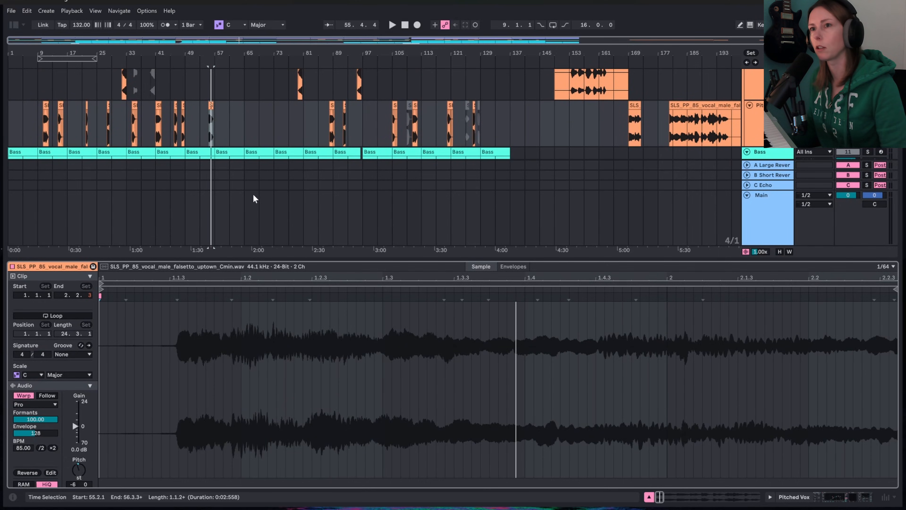
{"action": "key", "text": "space"}
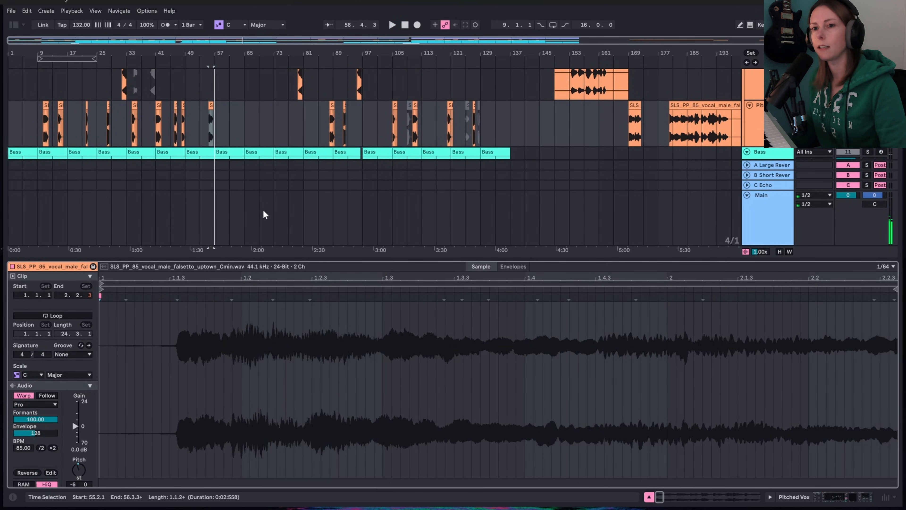
{"action": "left_click", "coordinate": [46, 424]}
{"action": "type", "text": "1.56"}
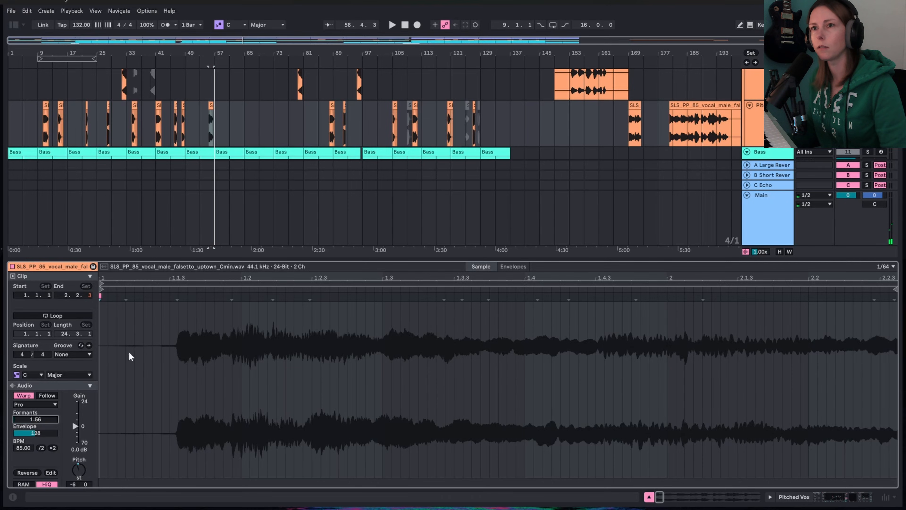
- Play the chopped Pitched Vox clip with its Formants reset to 0.00, and shrink the enlarged clip view
{"action": "key", "text": "space"}
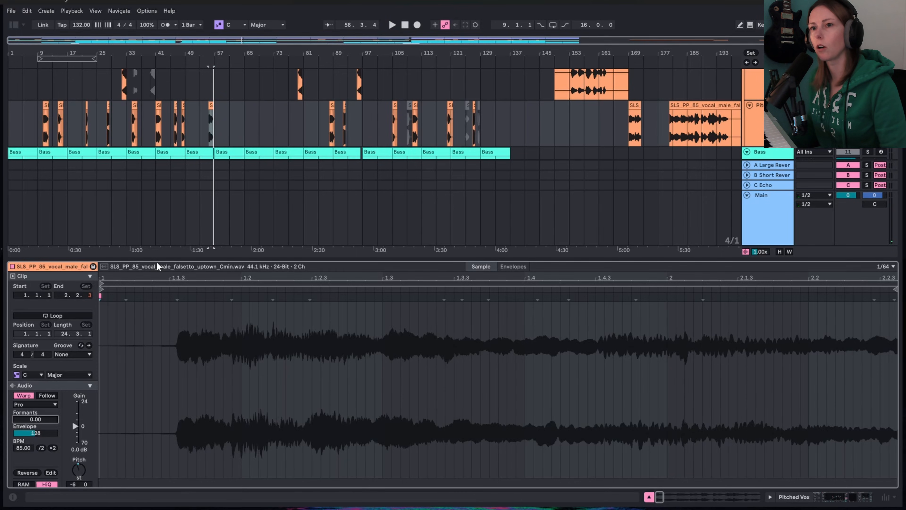
{"action": "left_click_drag", "start_coordinate": [156, 260], "coordinate": [157, 332]}
{"action": "scroll", "coordinate": [251, 217], "scroll_direction": "up", "scroll_amount": 3}
{"action": "scroll", "coordinate": [251, 215], "scroll_direction": "up", "scroll_amount": 1}
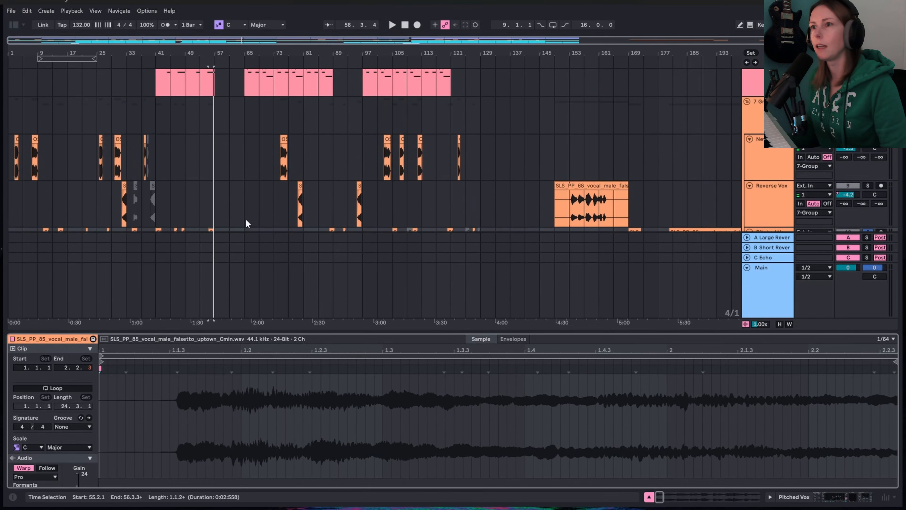
- Show the Never Trust track's effect chain and play its vocal clip near bar 7
{"action": "double_click", "coordinate": [767, 153]}
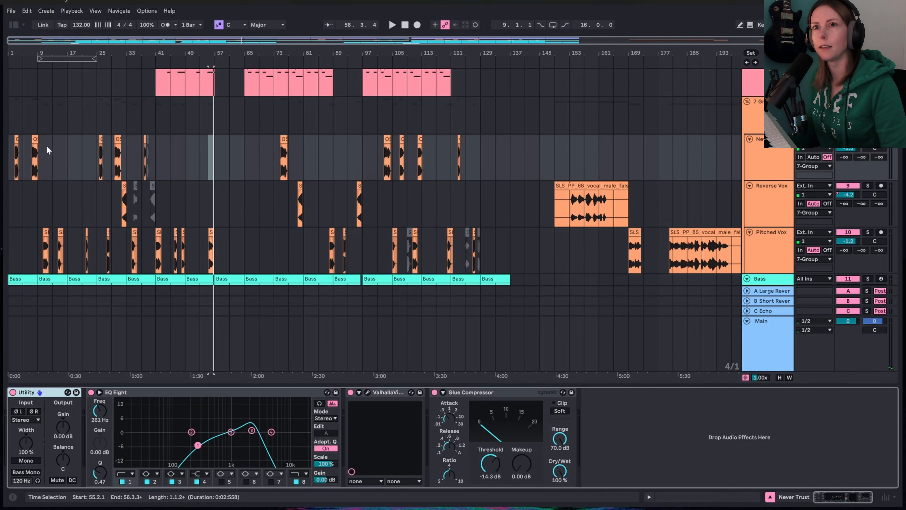
{"action": "left_click_drag", "start_coordinate": [57, 51], "coordinate": [58, 124]}
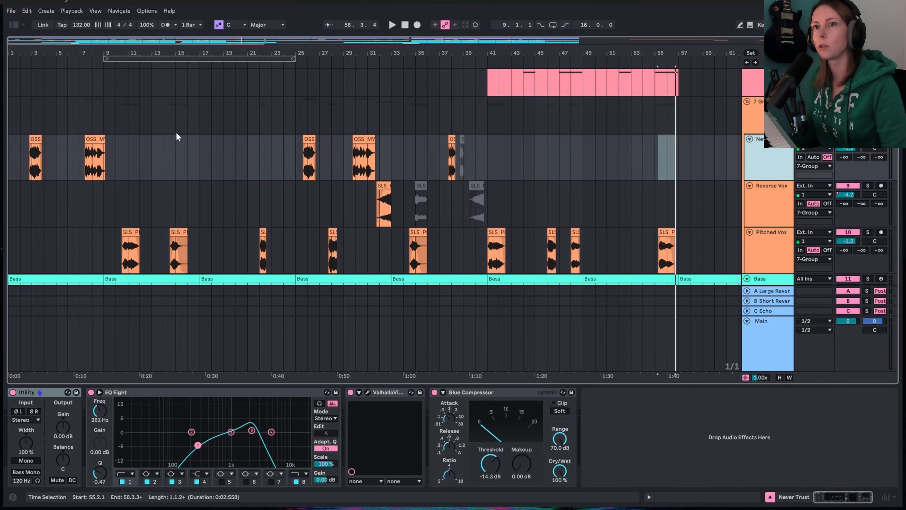
{"action": "left_click", "coordinate": [98, 139]}
{"action": "key", "text": "space"}
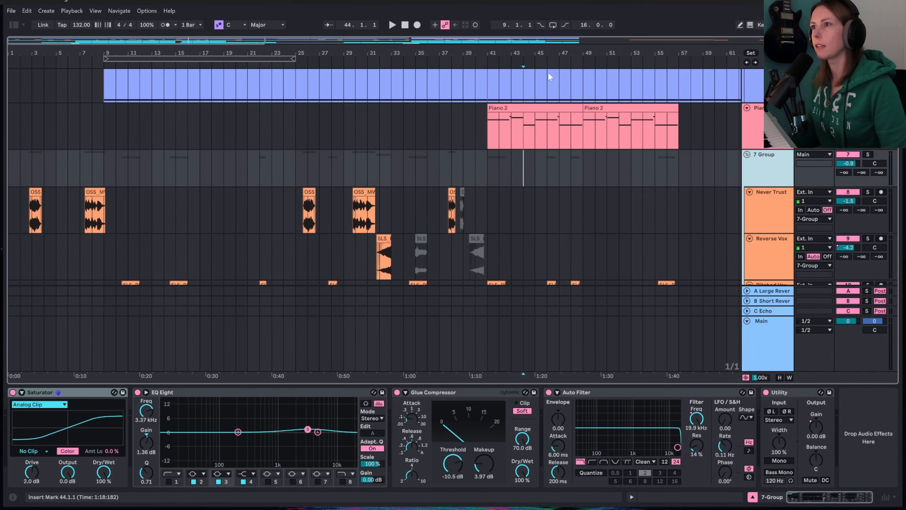
- Display the automation across the arrangement and examine the pad group's Auto Filter frequency curve alongside its device
{"action": "left_click_drag", "start_coordinate": [547, 54], "coordinate": [547, 18]}
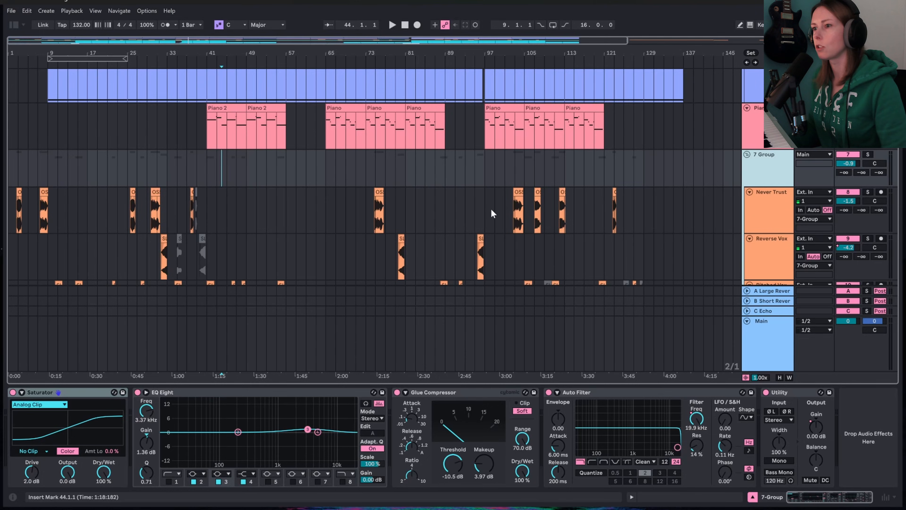
{"action": "key", "text": "ctrl+alt+l"}
{"action": "scroll", "coordinate": [547, 329], "scroll_direction": "up", "scroll_amount": 5}
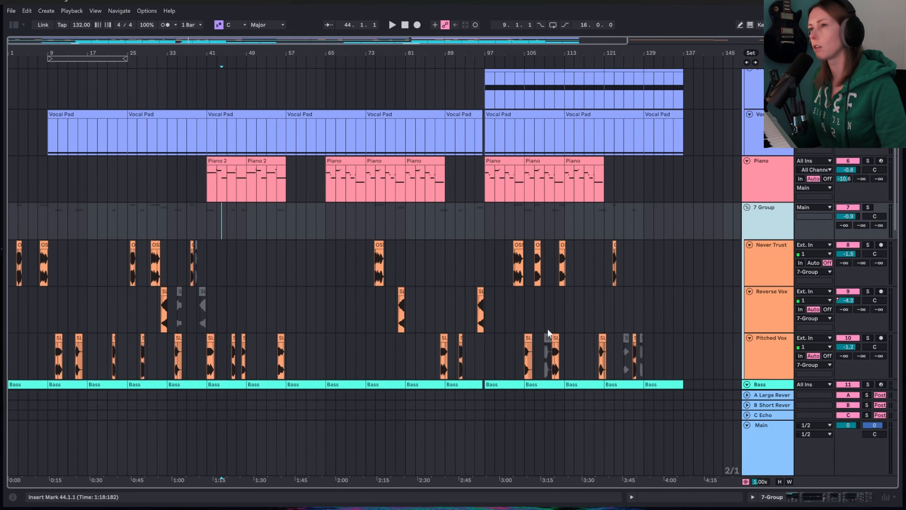
{"action": "key", "text": "a"}
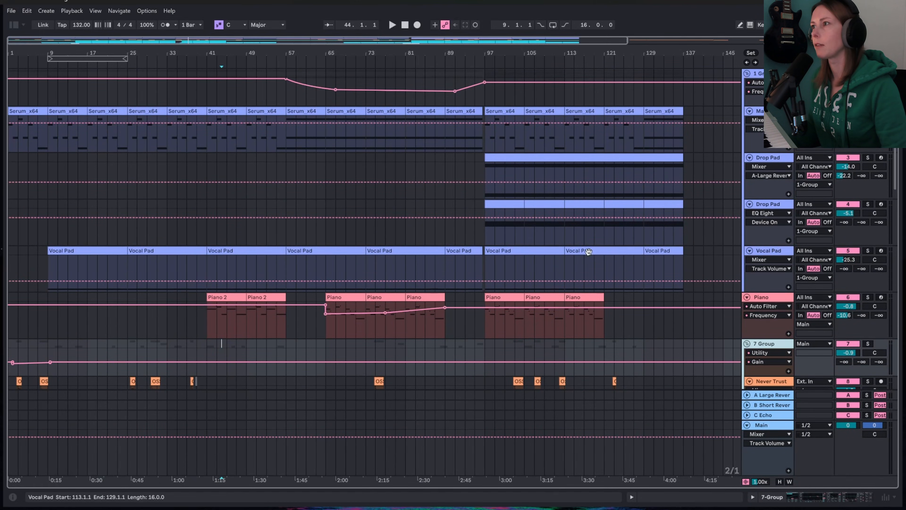
{"action": "double_click", "coordinate": [770, 74]}
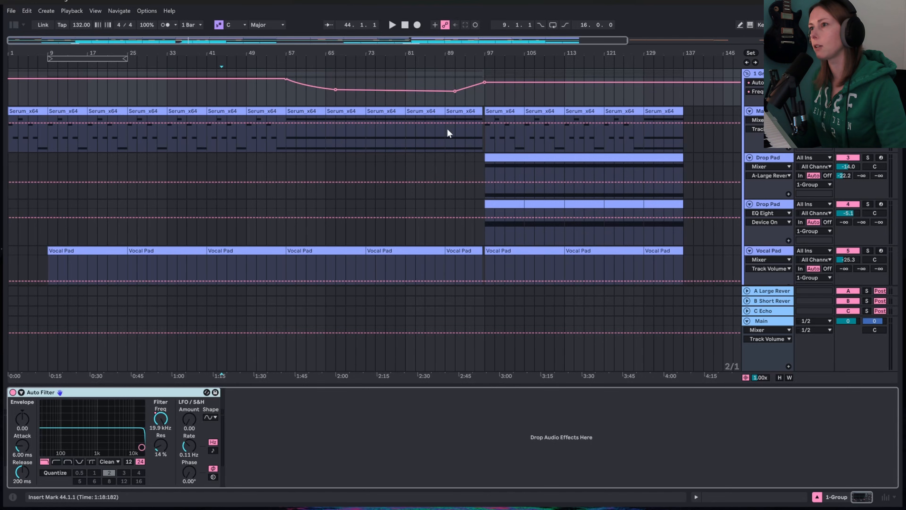
- Show the Drum Group's effect chain and display the automation of its Auto Filter frequency
{"action": "scroll", "coordinate": [583, 125], "scroll_direction": "down", "scroll_amount": 5}
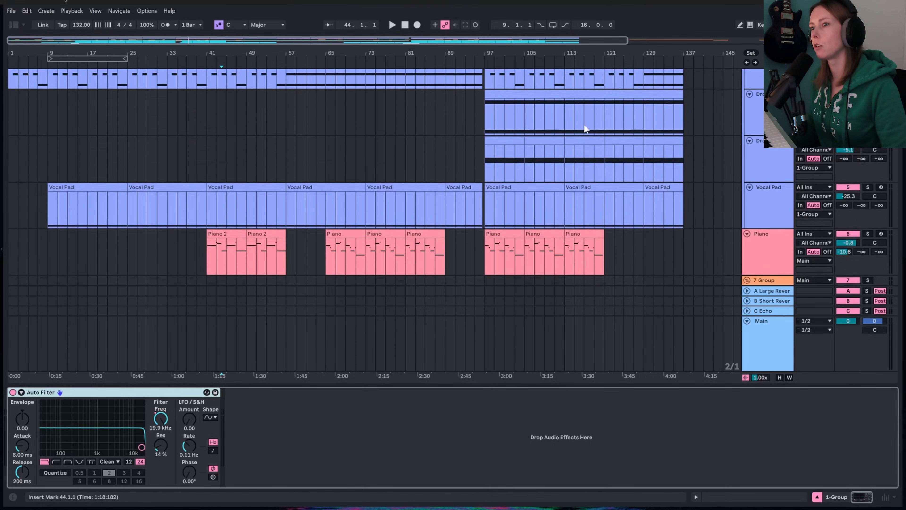
{"action": "scroll", "coordinate": [584, 123], "scroll_direction": "down", "scroll_amount": 15}
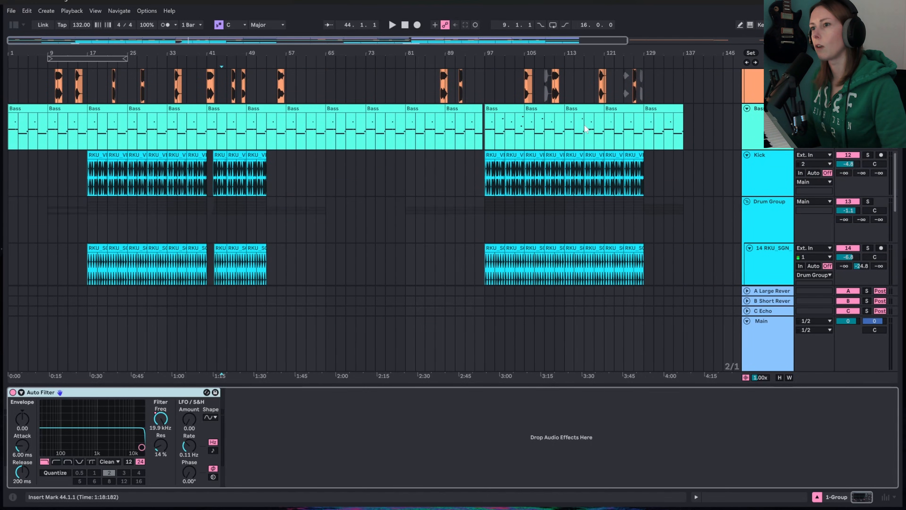
{"action": "scroll", "coordinate": [765, 157], "scroll_direction": "up", "scroll_amount": 1}
{"action": "left_click", "coordinate": [769, 125]}
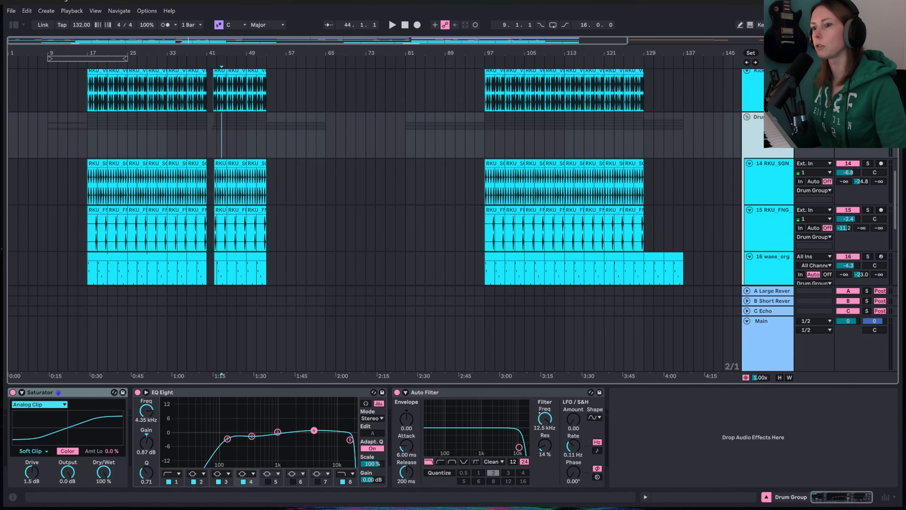
{"action": "key", "text": "a"}
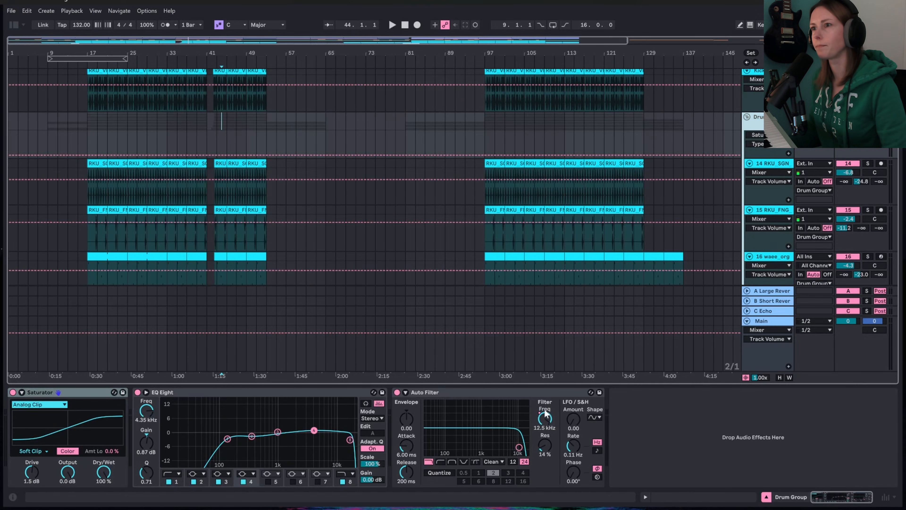
{"action": "left_click", "coordinate": [545, 414]}
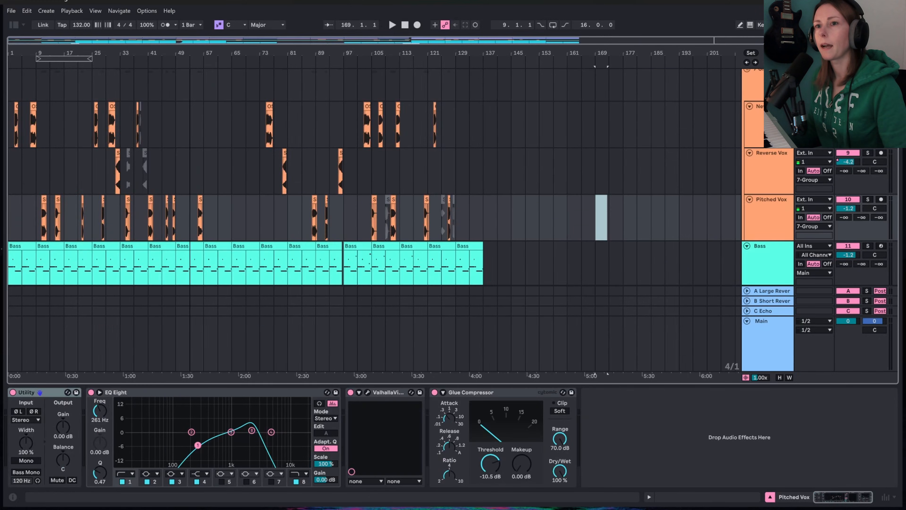
- Play the full arrangement from bar 1 and look through all tracks from the pads to the drums, crackle and effects
{"action": "left_click_drag", "start_coordinate": [189, 53], "coordinate": [249, 121]}
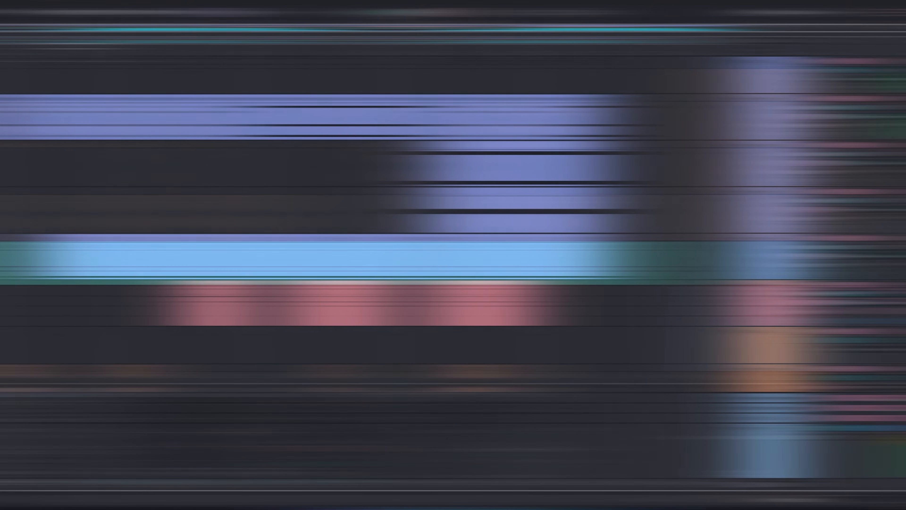
{"action": "left_click", "coordinate": [391, 13]}
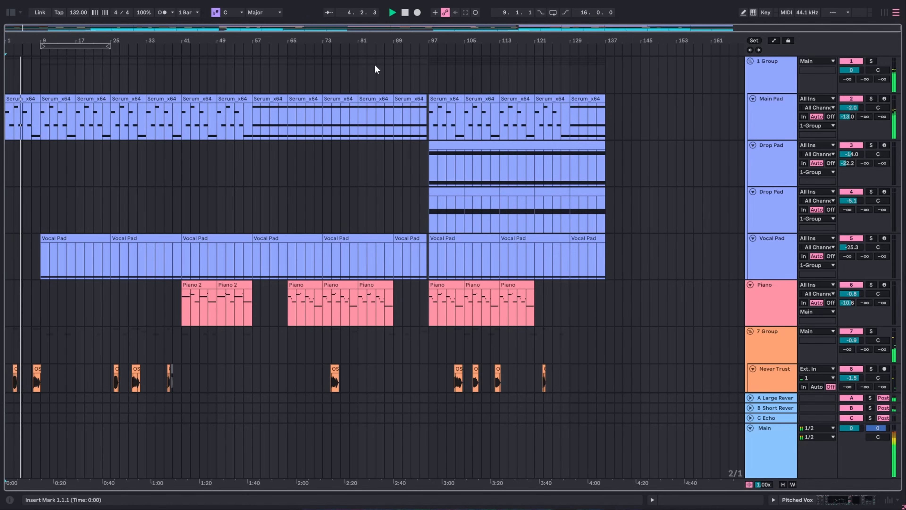
{"action": "scroll", "coordinate": [374, 65], "scroll_direction": "down", "scroll_amount": 6}
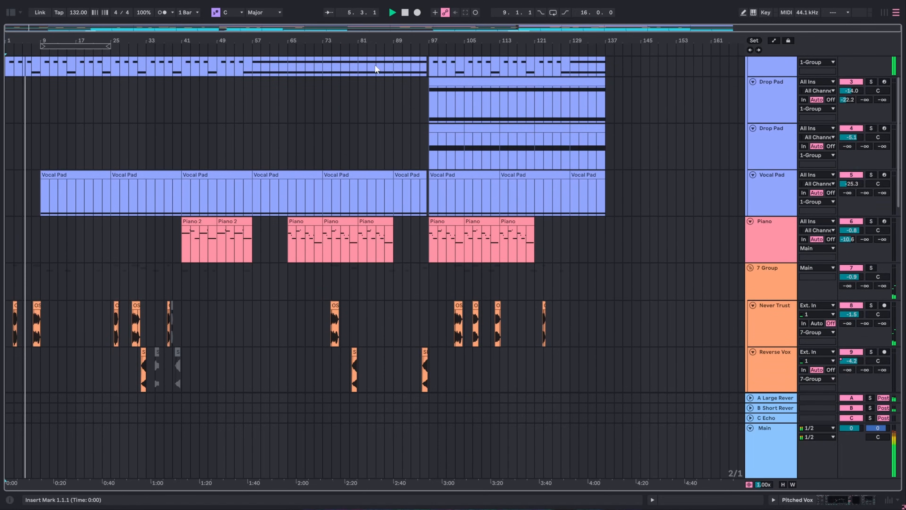
{"action": "scroll", "coordinate": [375, 64], "scroll_direction": "down", "scroll_amount": 5}
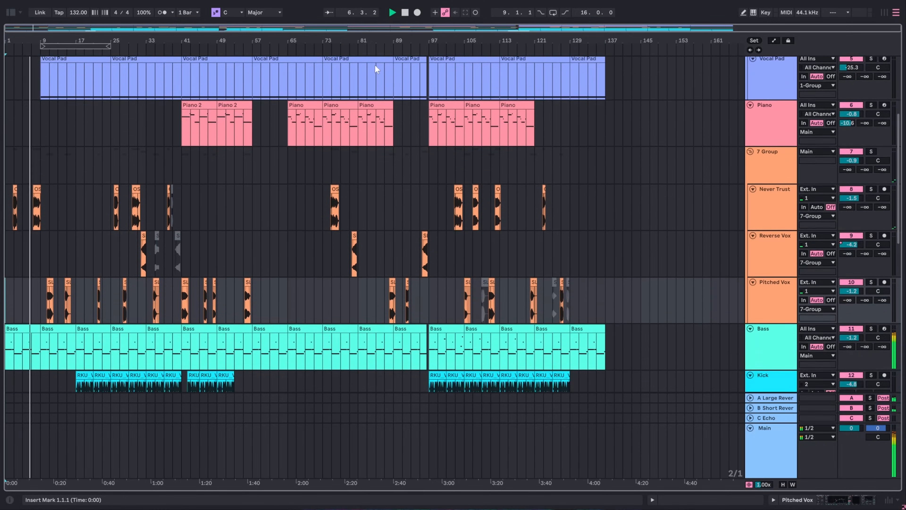
{"action": "scroll", "coordinate": [375, 68], "scroll_direction": "down", "scroll_amount": 5}
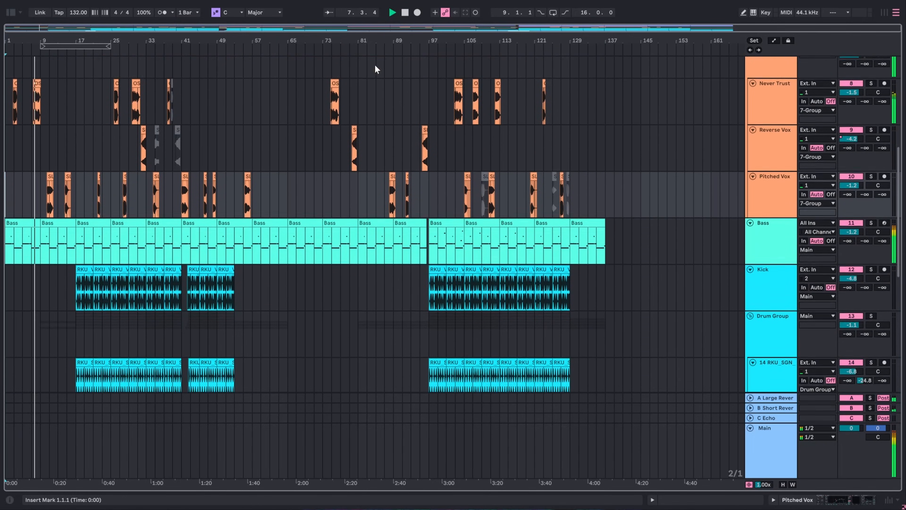
{"action": "scroll", "coordinate": [374, 64], "scroll_direction": "down", "scroll_amount": 5}
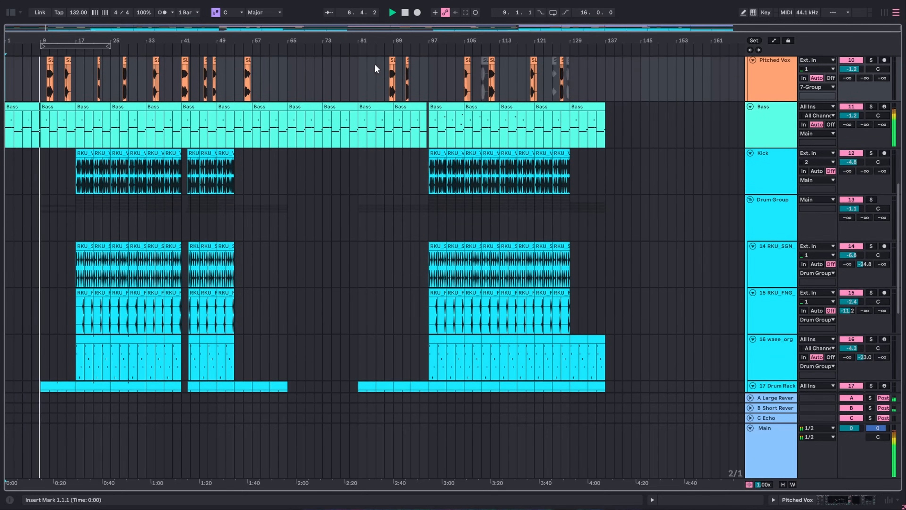
{"action": "scroll", "coordinate": [375, 68], "scroll_direction": "down", "scroll_amount": 3}
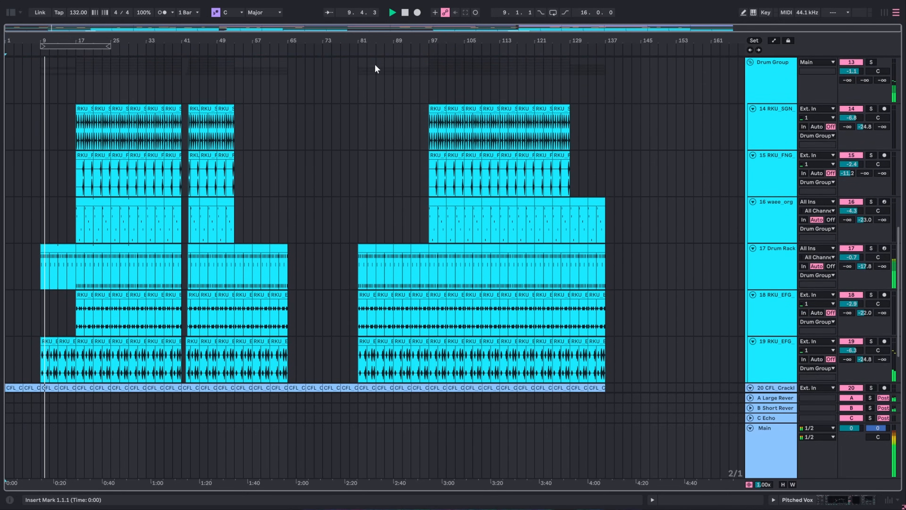
{"action": "scroll", "coordinate": [375, 65], "scroll_direction": "down", "scroll_amount": 3}
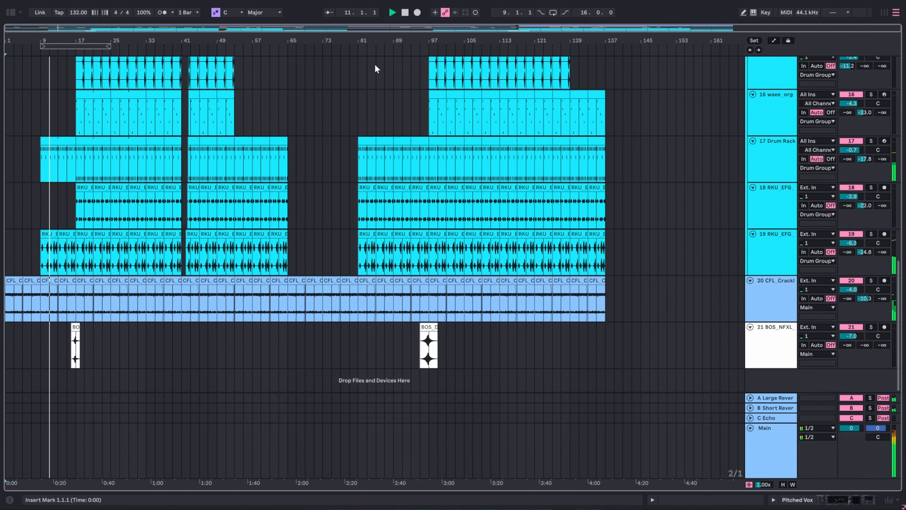
{"action": "scroll", "coordinate": [374, 64], "scroll_direction": "up", "scroll_amount": 3}
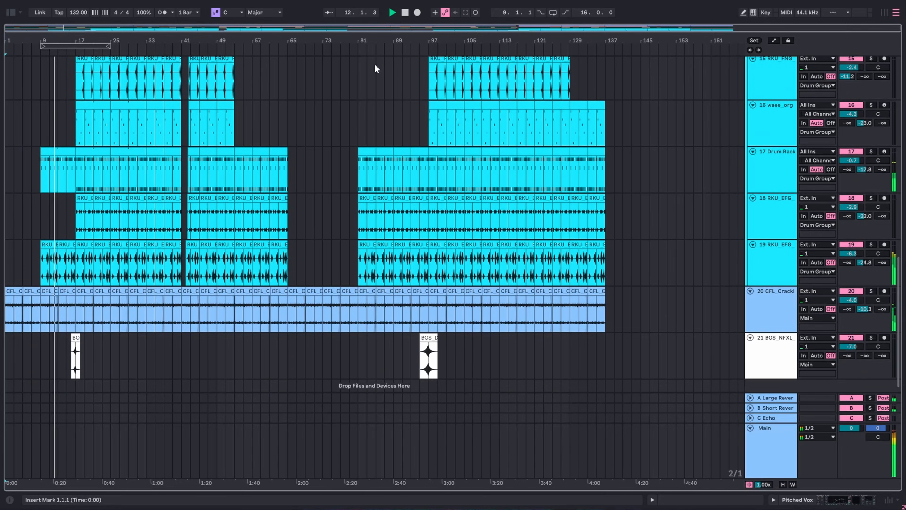
{"action": "scroll", "coordinate": [375, 64], "scroll_direction": "up", "scroll_amount": 3}
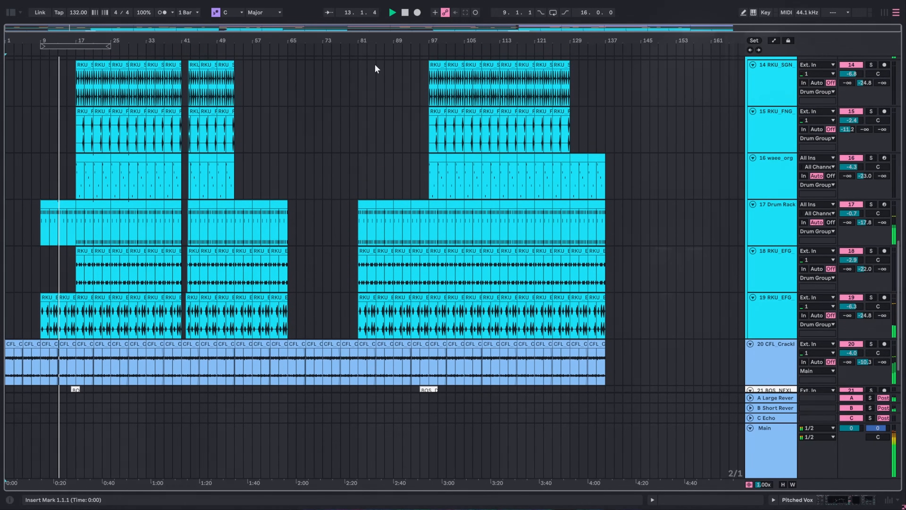
{"action": "scroll", "coordinate": [374, 65], "scroll_direction": "up", "scroll_amount": 8}
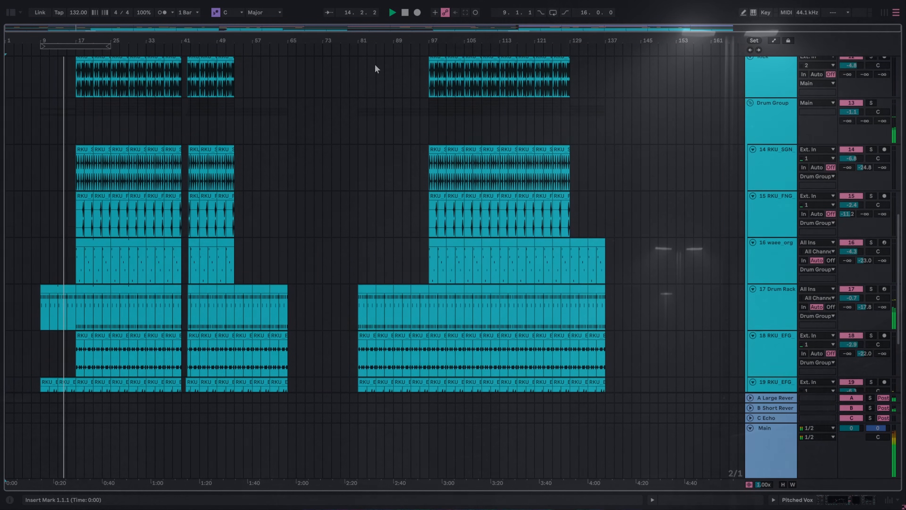
{"action": "scroll", "coordinate": [376, 68], "scroll_direction": "up", "scroll_amount": 6}
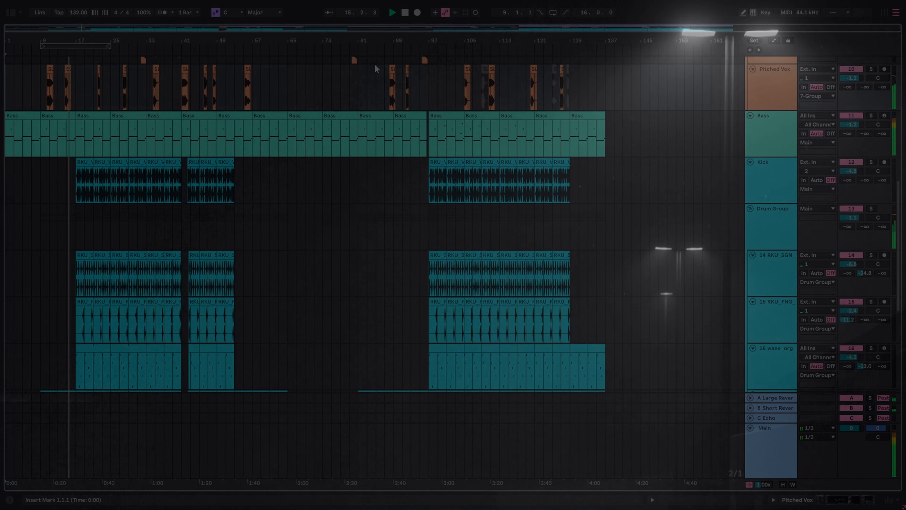
{"action": "scroll", "coordinate": [375, 64], "scroll_direction": "up", "scroll_amount": 7}
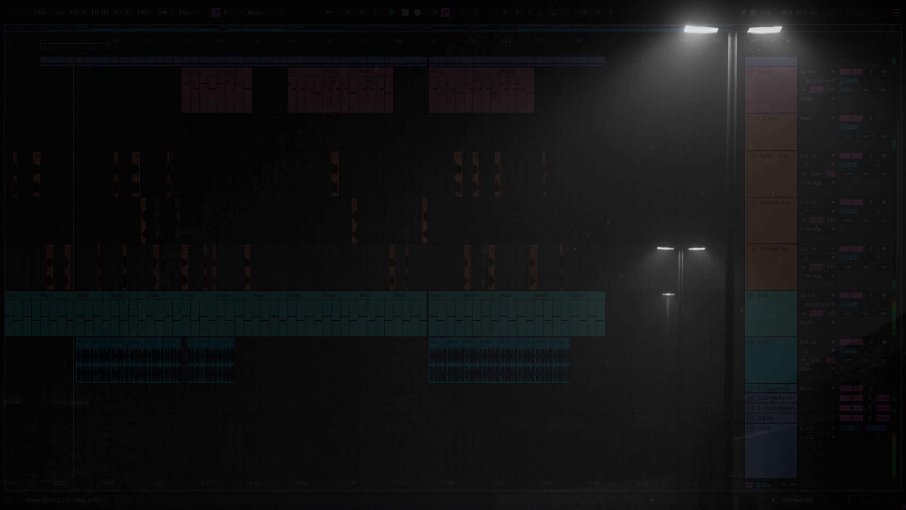